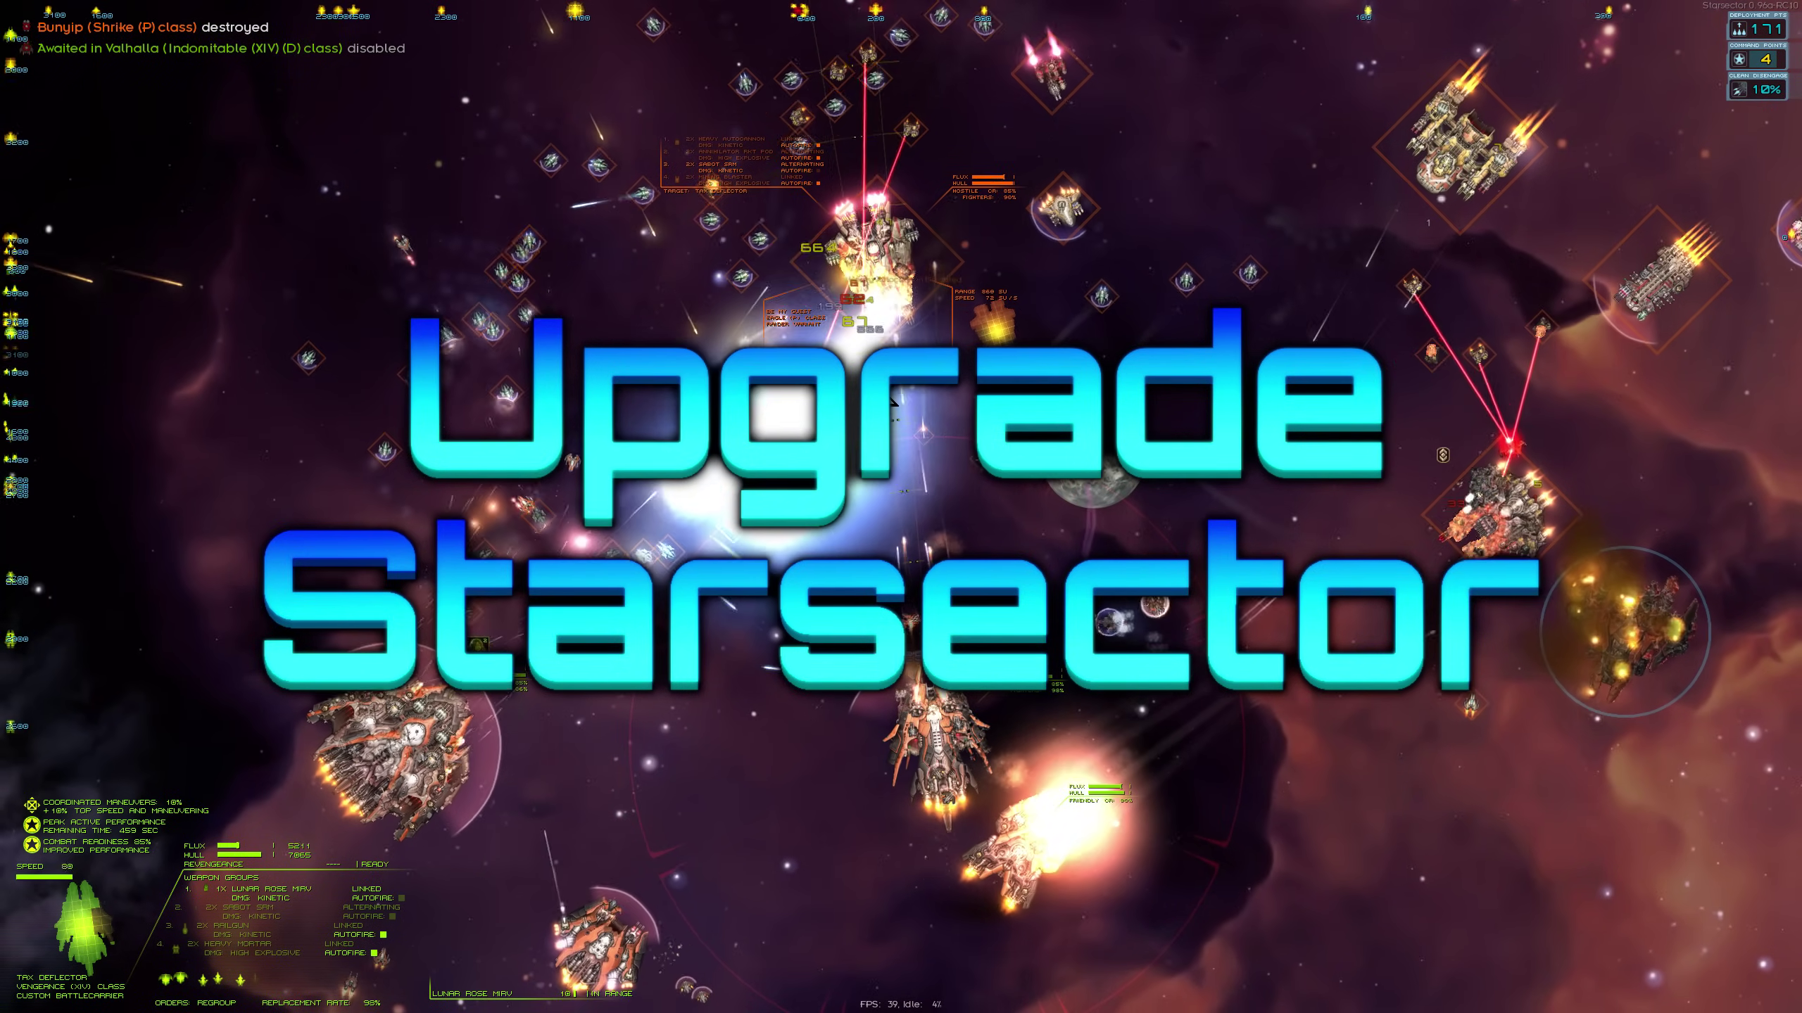
Activate the flagship's special ship system with F during the battle intro.
key("f")
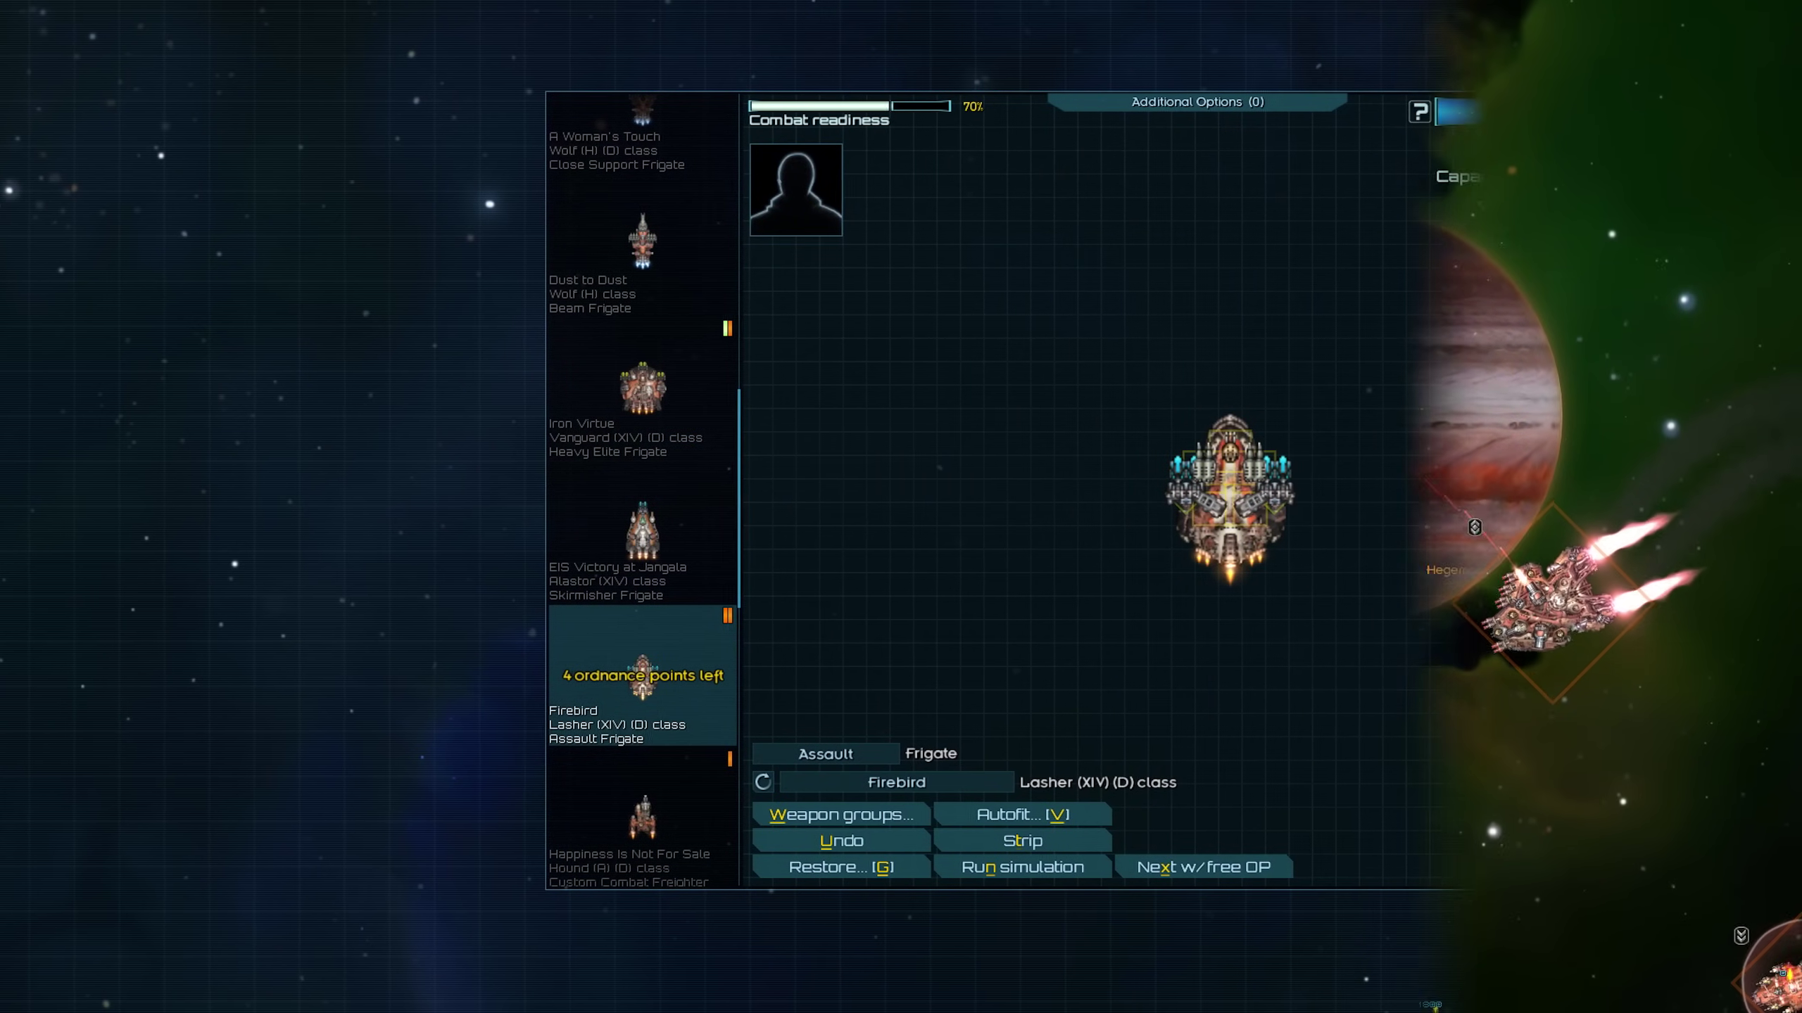
Trade capacitor points for the Safety Overrides hull mod on the Firebird, leaving 1 OP.
left_click(1543, 176)
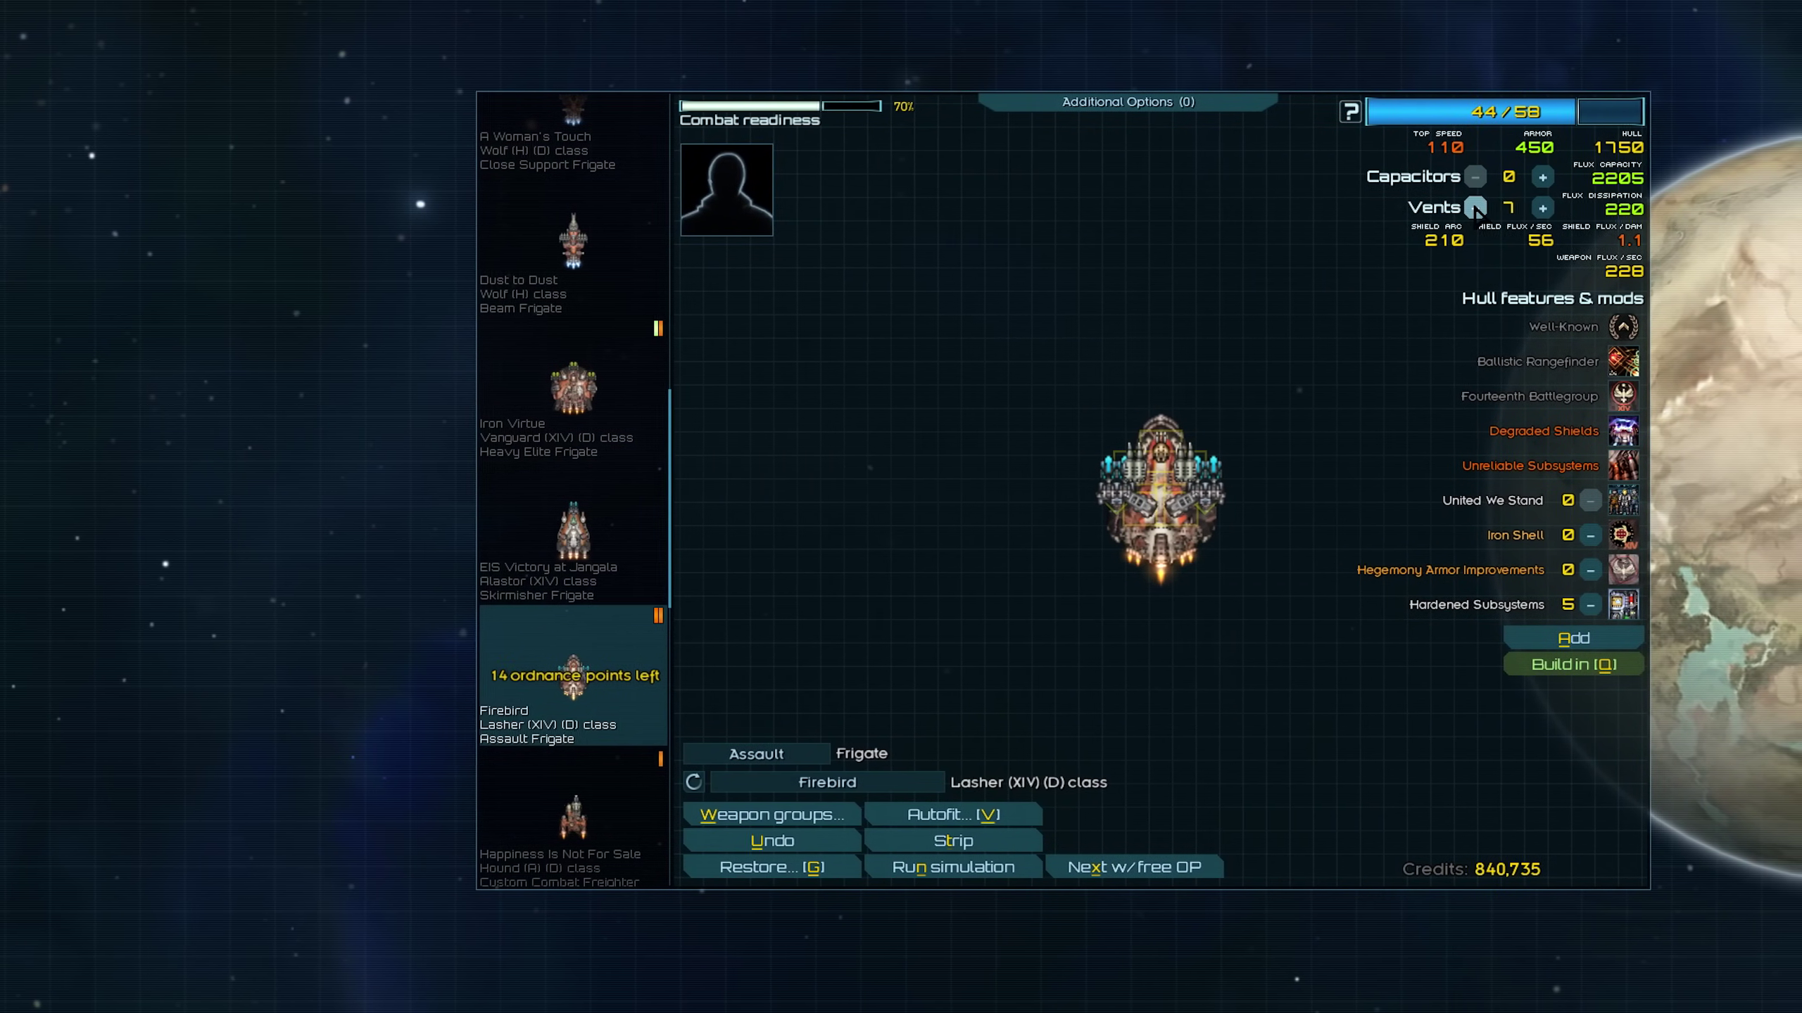
left_click(1525, 636)
scroll(922, 426, "down", 5)
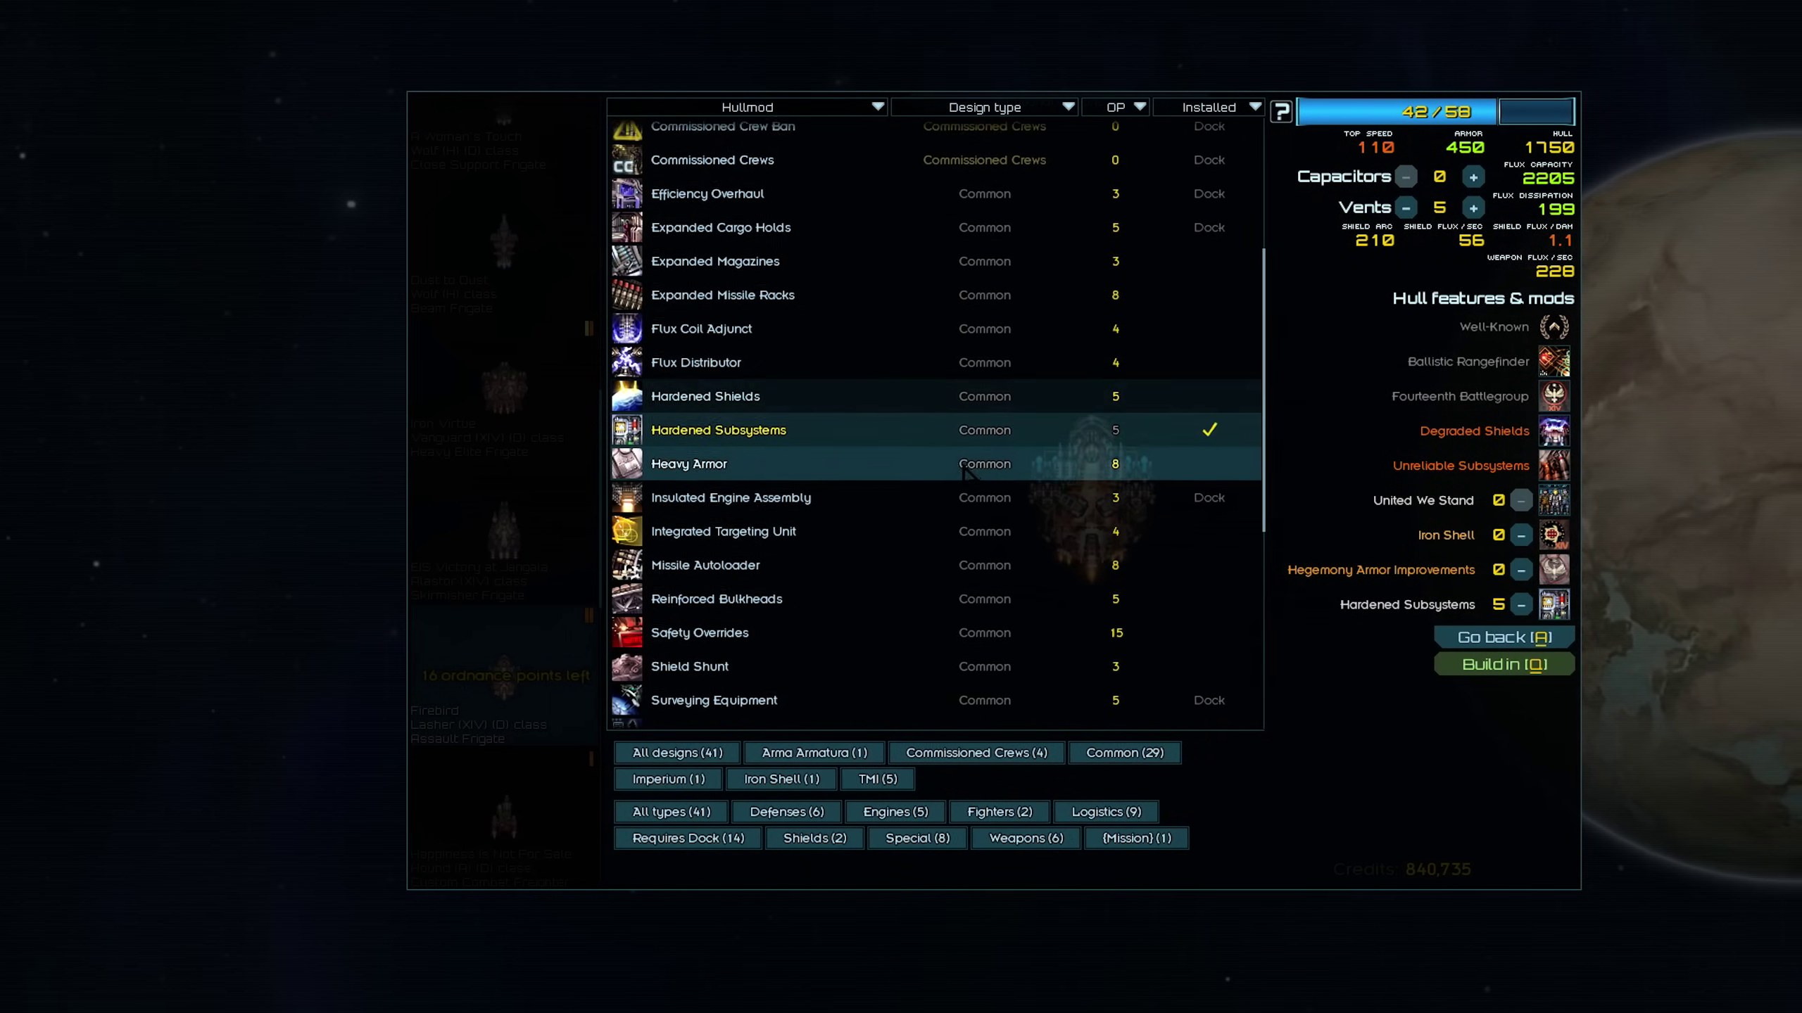
left_click(851, 537)
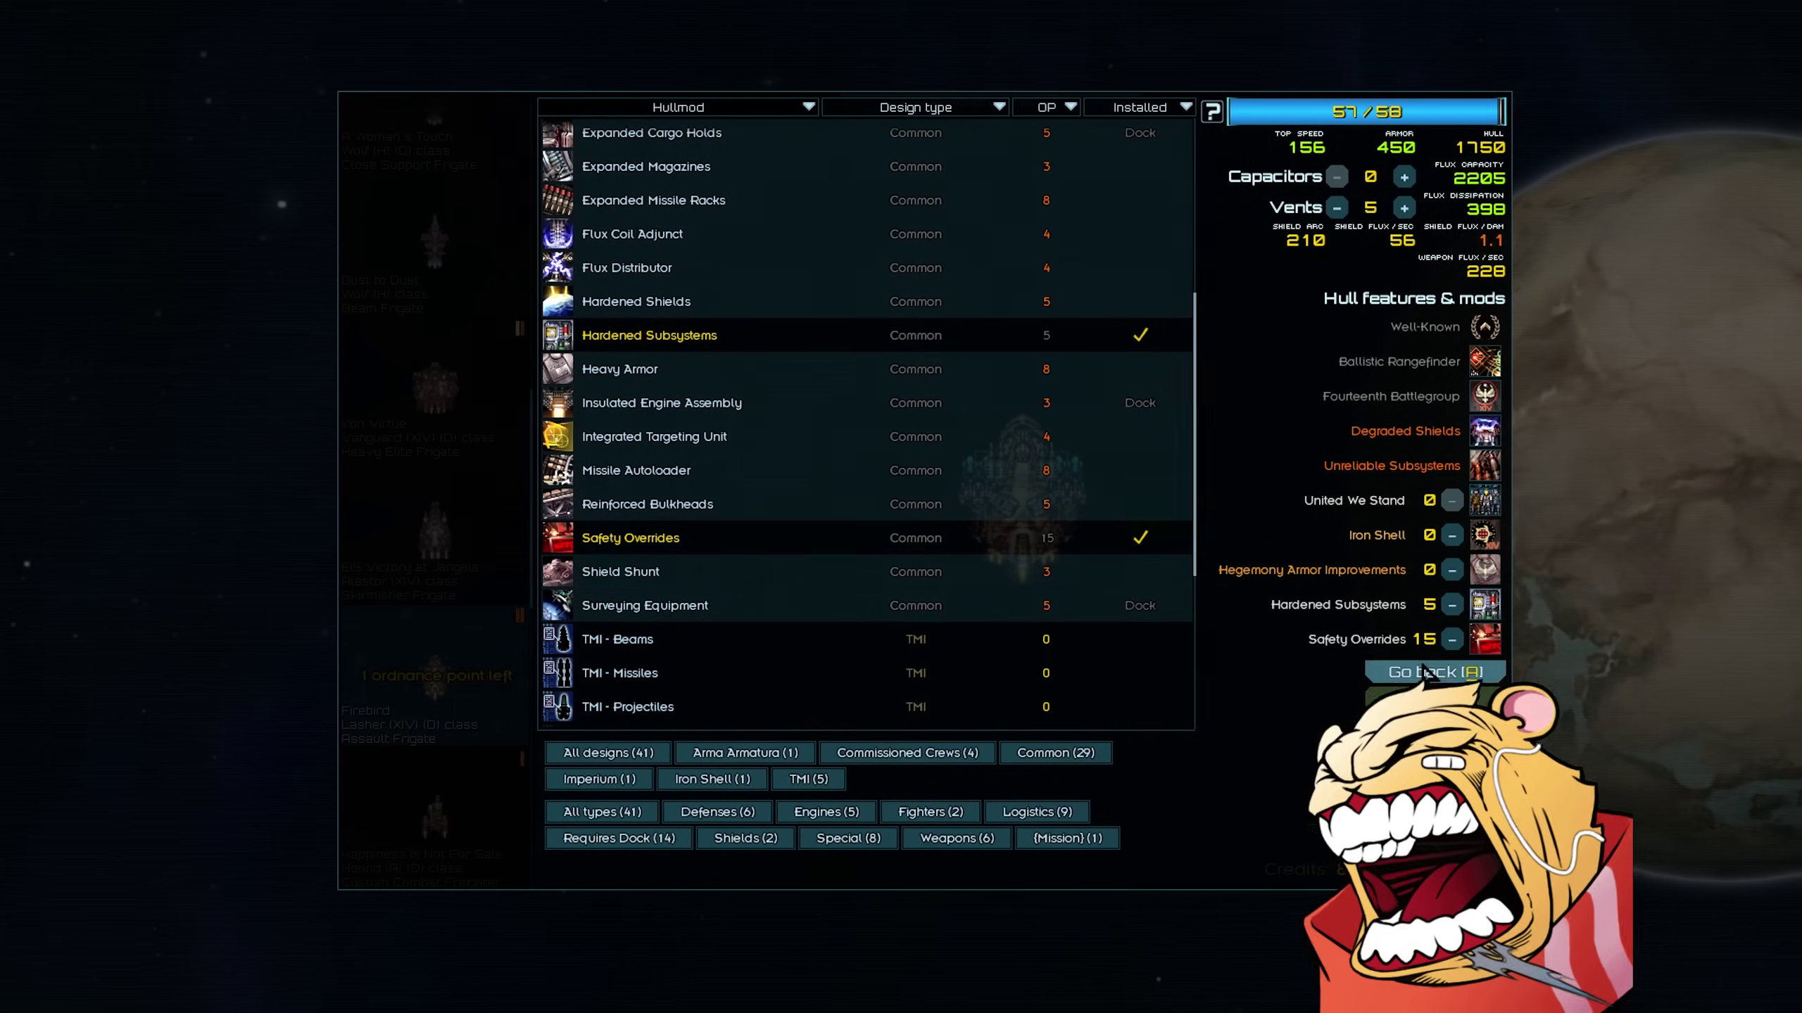
left_click(1408, 672)
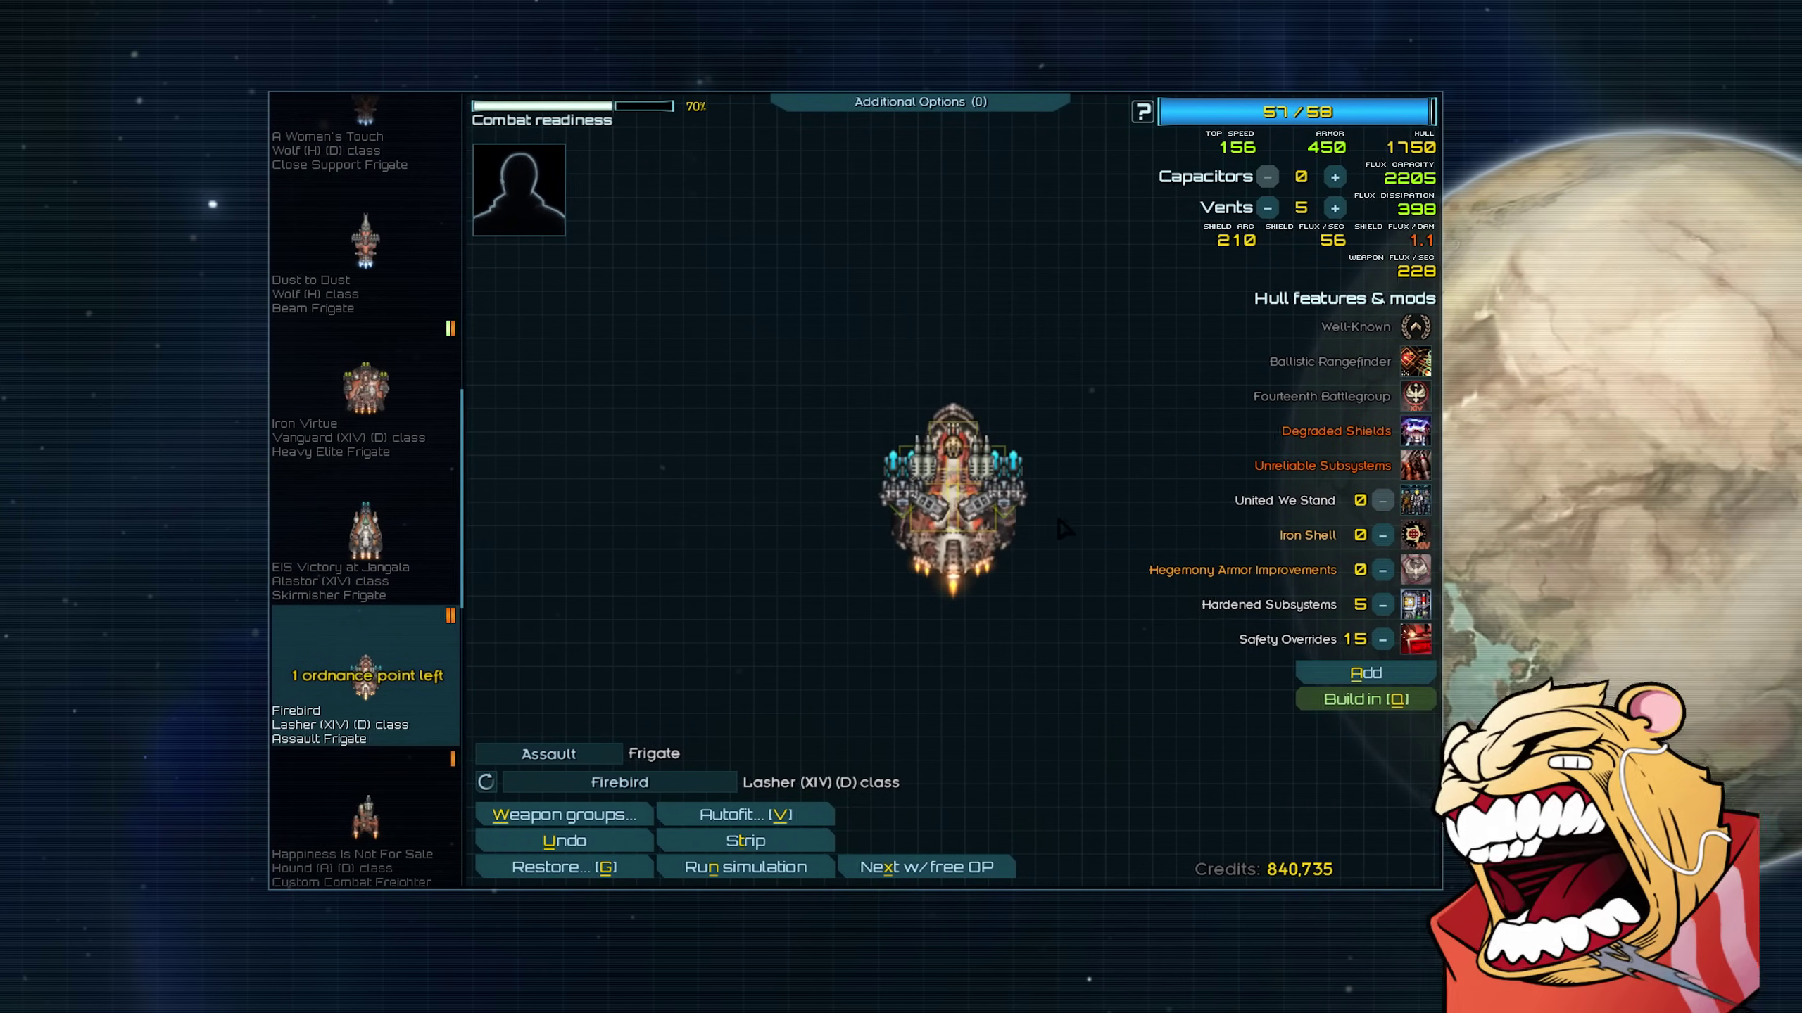
mouse_move(1408, 647)
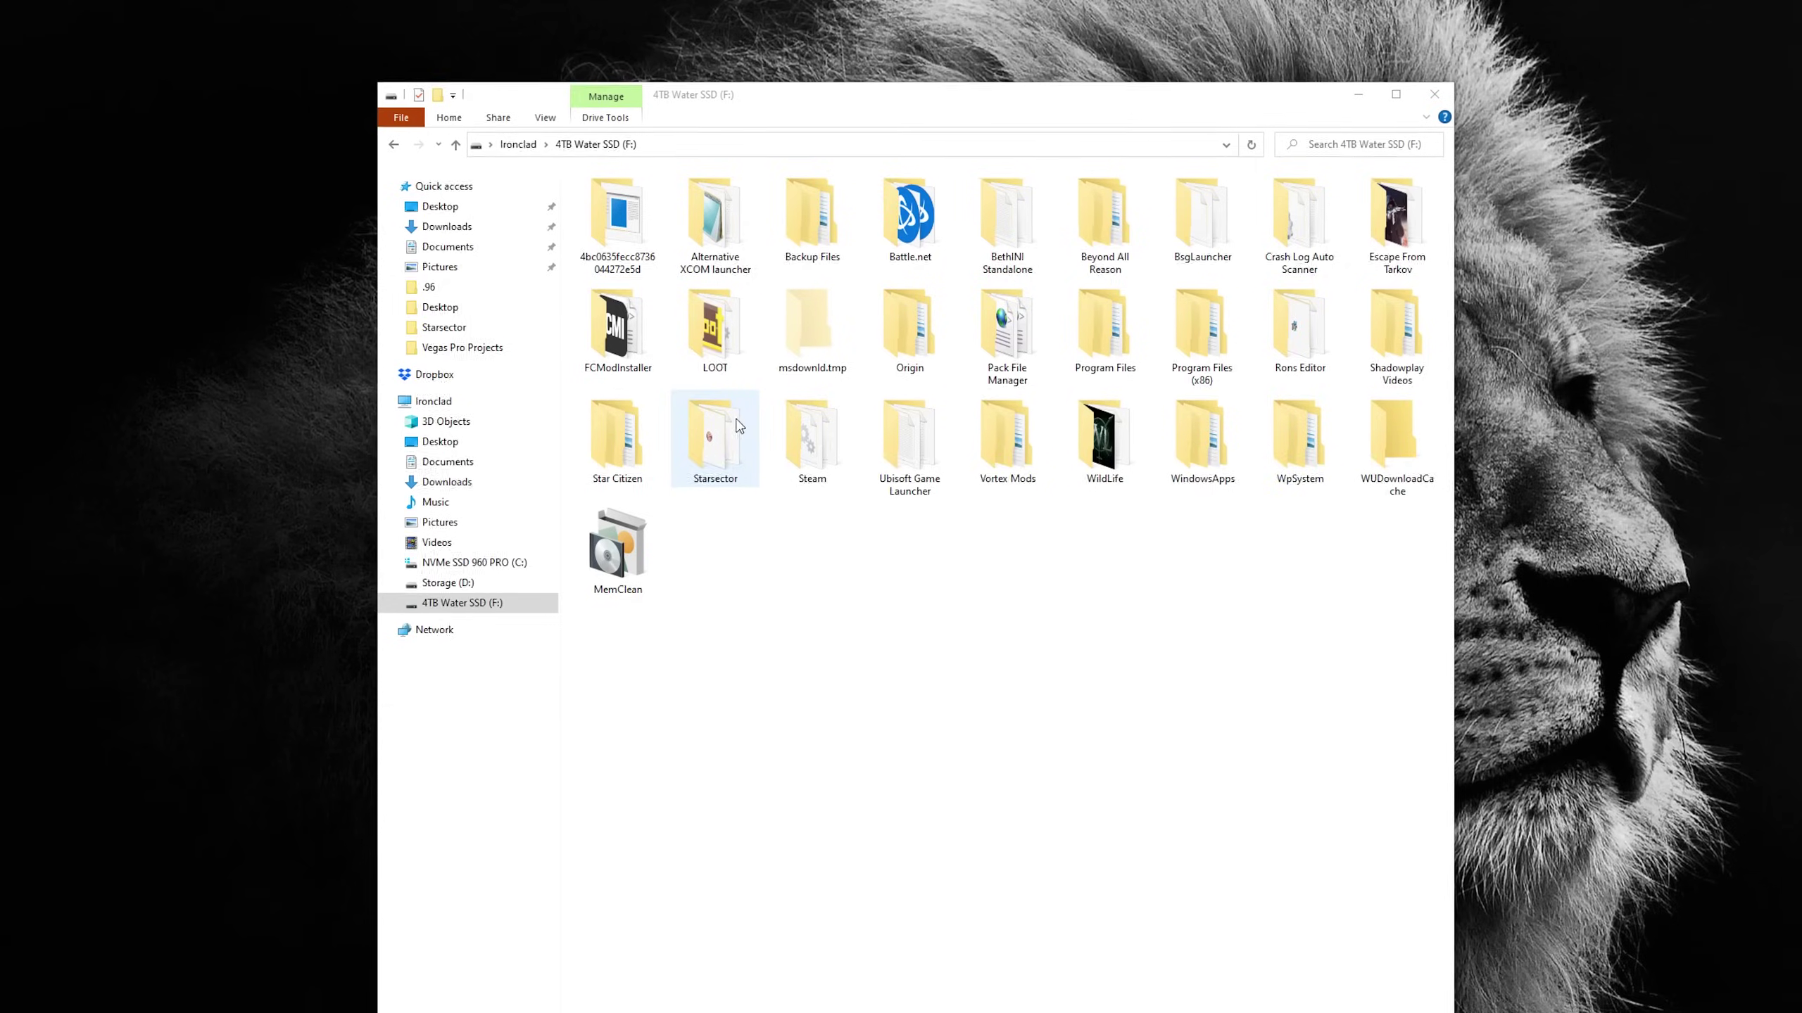
Open the Starsector folder and rename its jre folder to jre7.
double_click(742, 470)
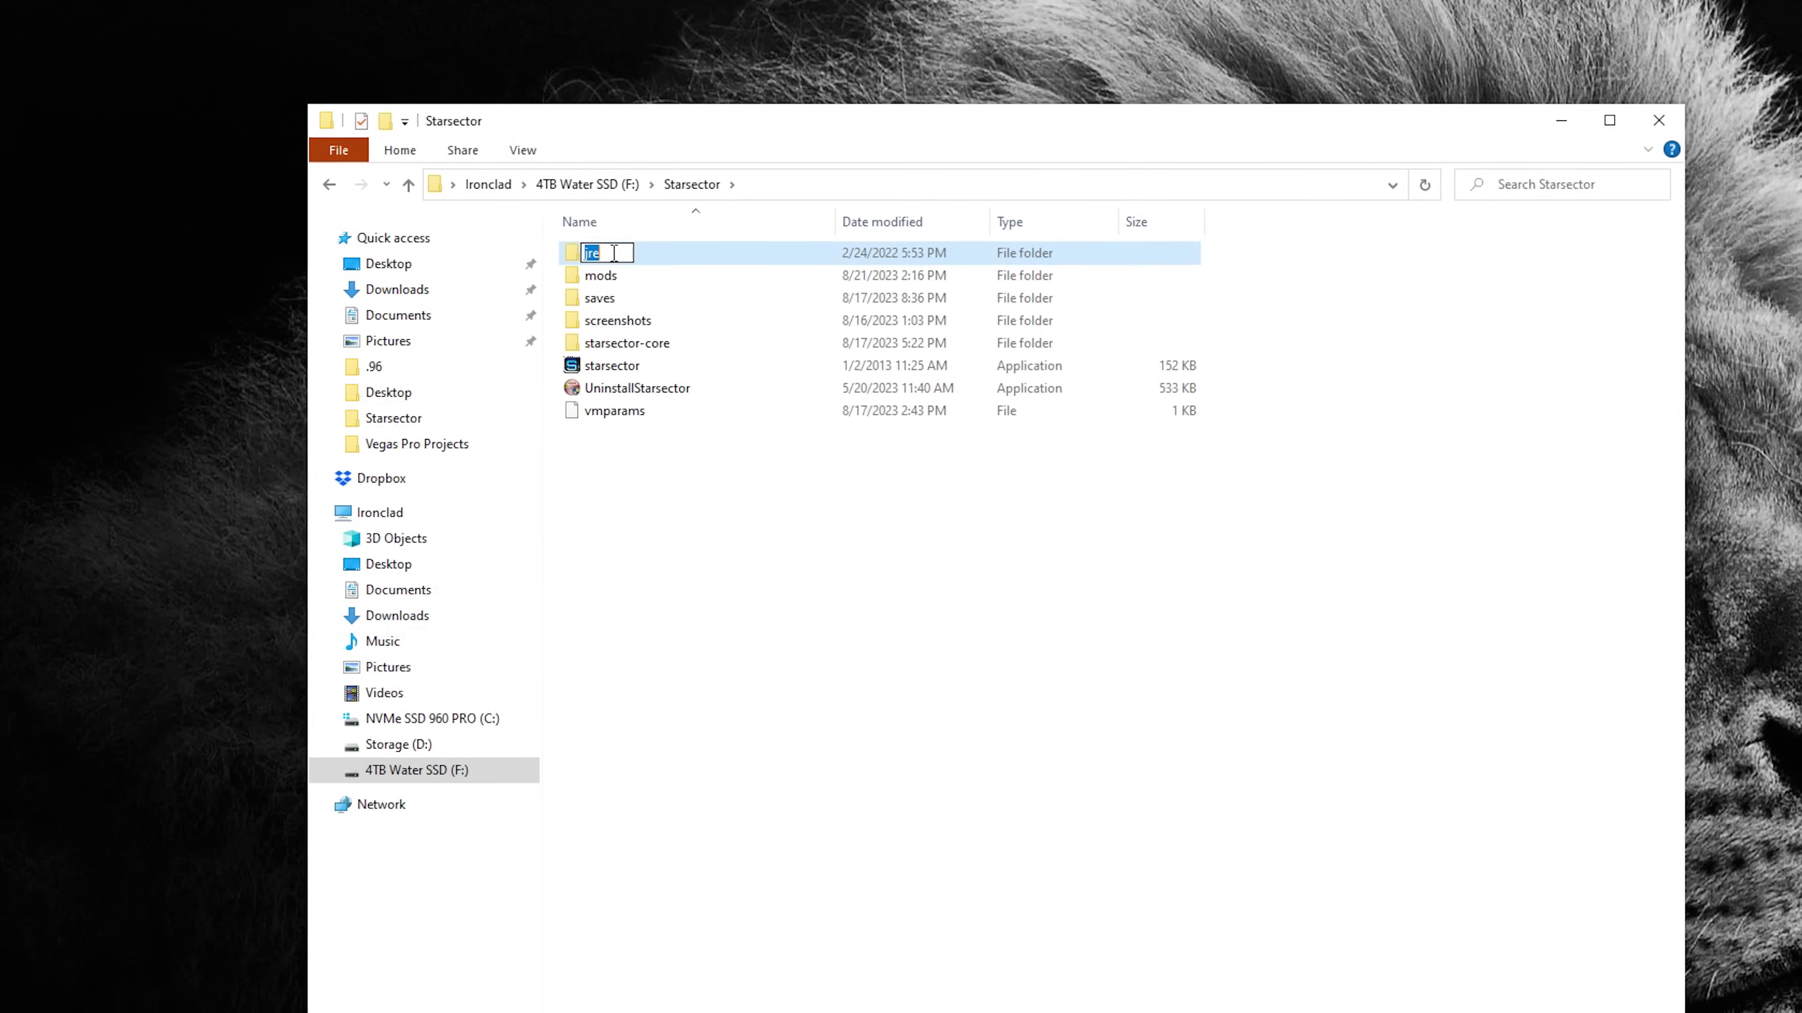
left_click(614, 254)
type("7")
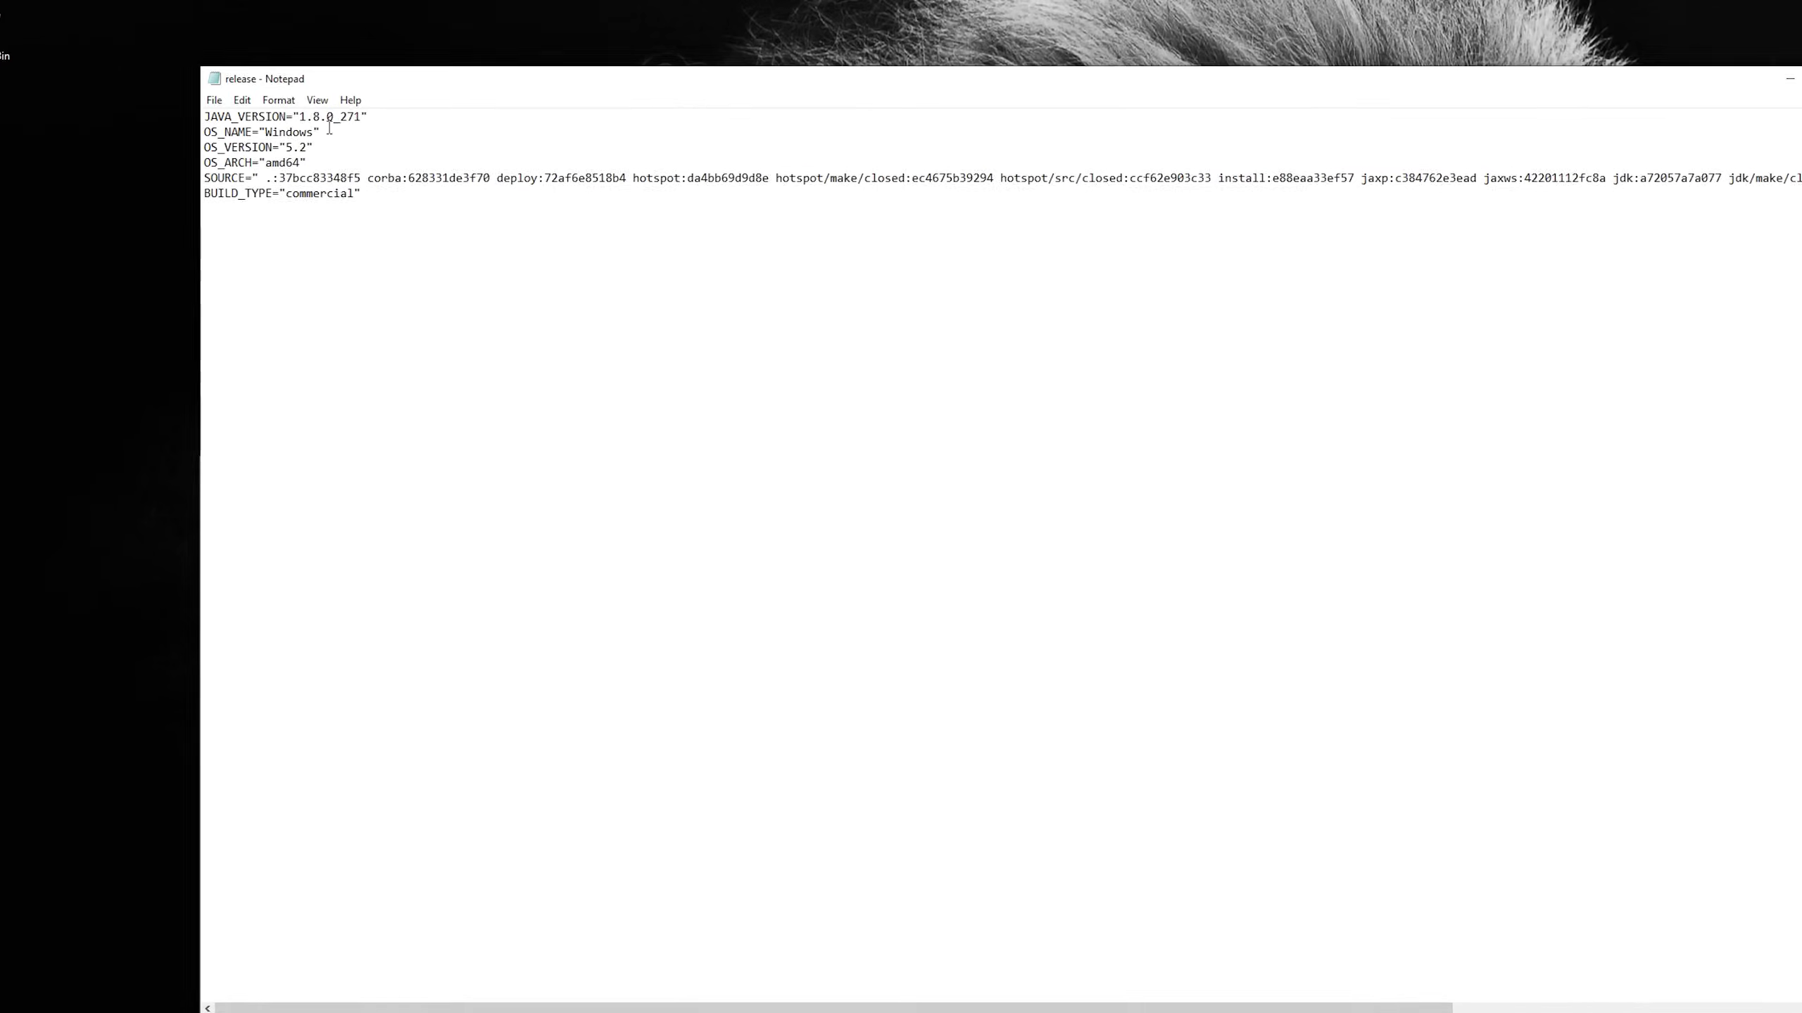
Select the JAVA_VERSION value 1.8.0_271 in the jre7 release file.
left_click_drag(350, 163, 418, 164)
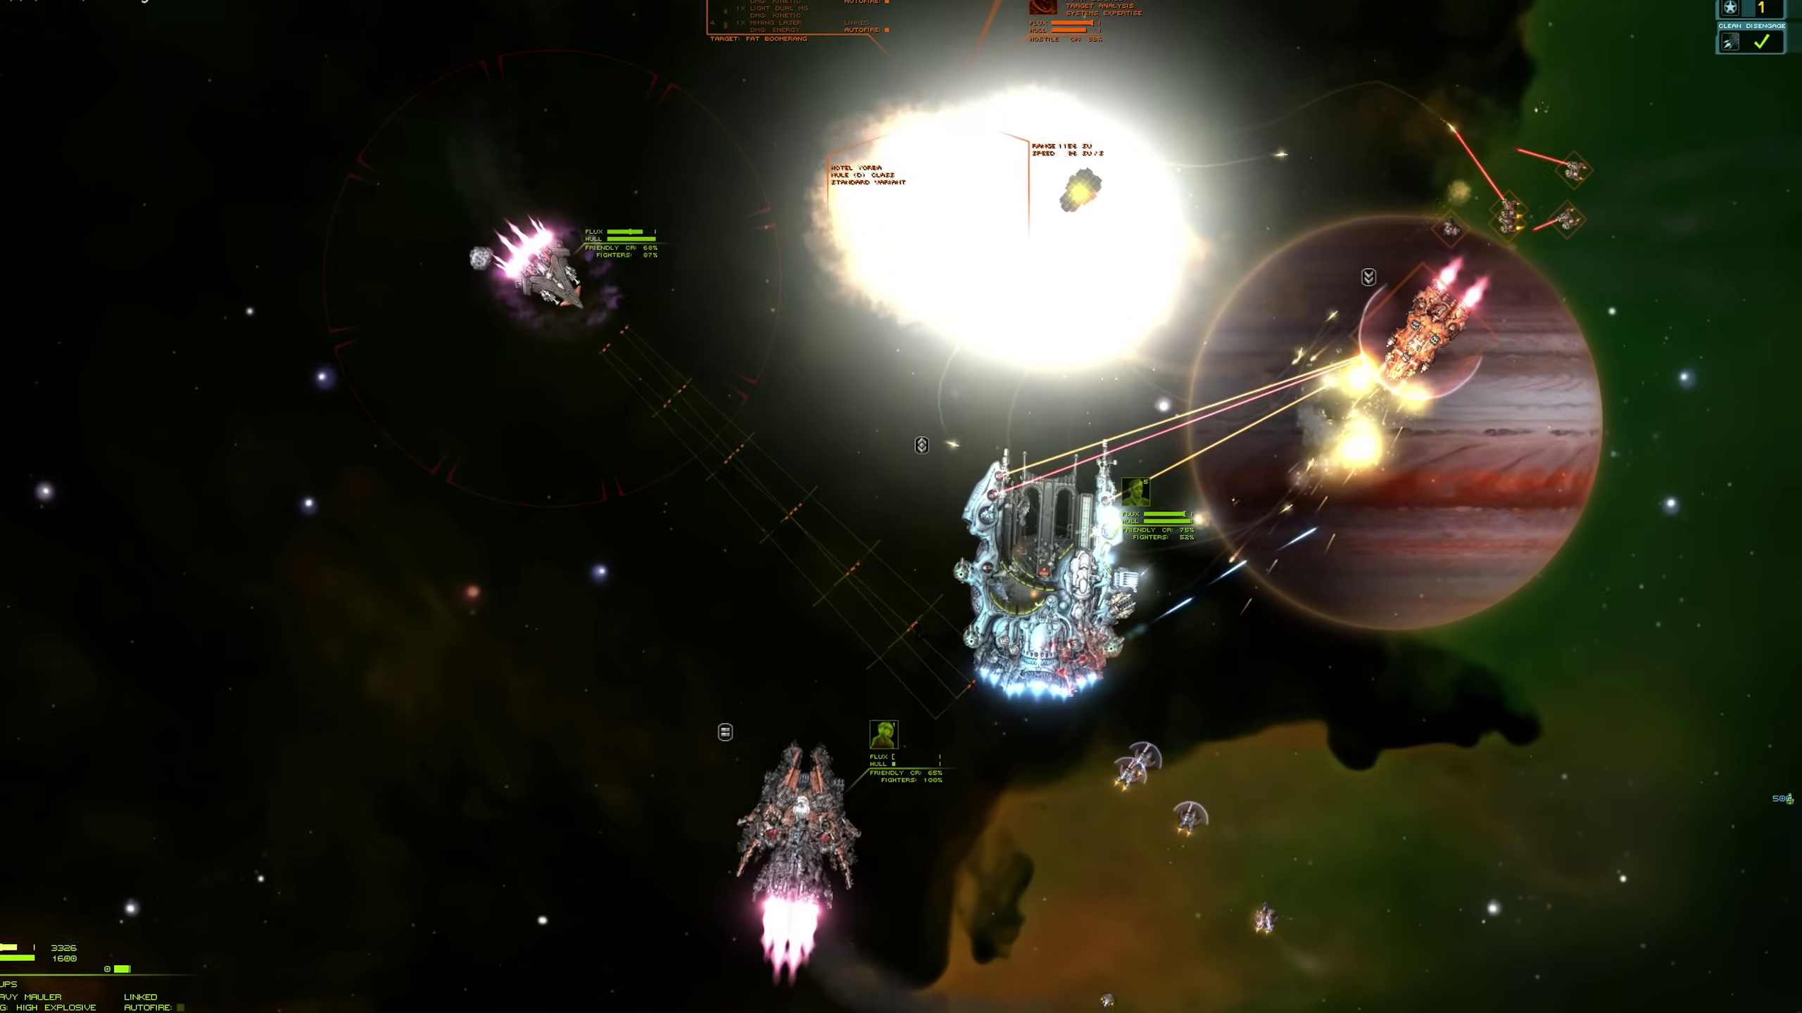
left_click(700, 241)
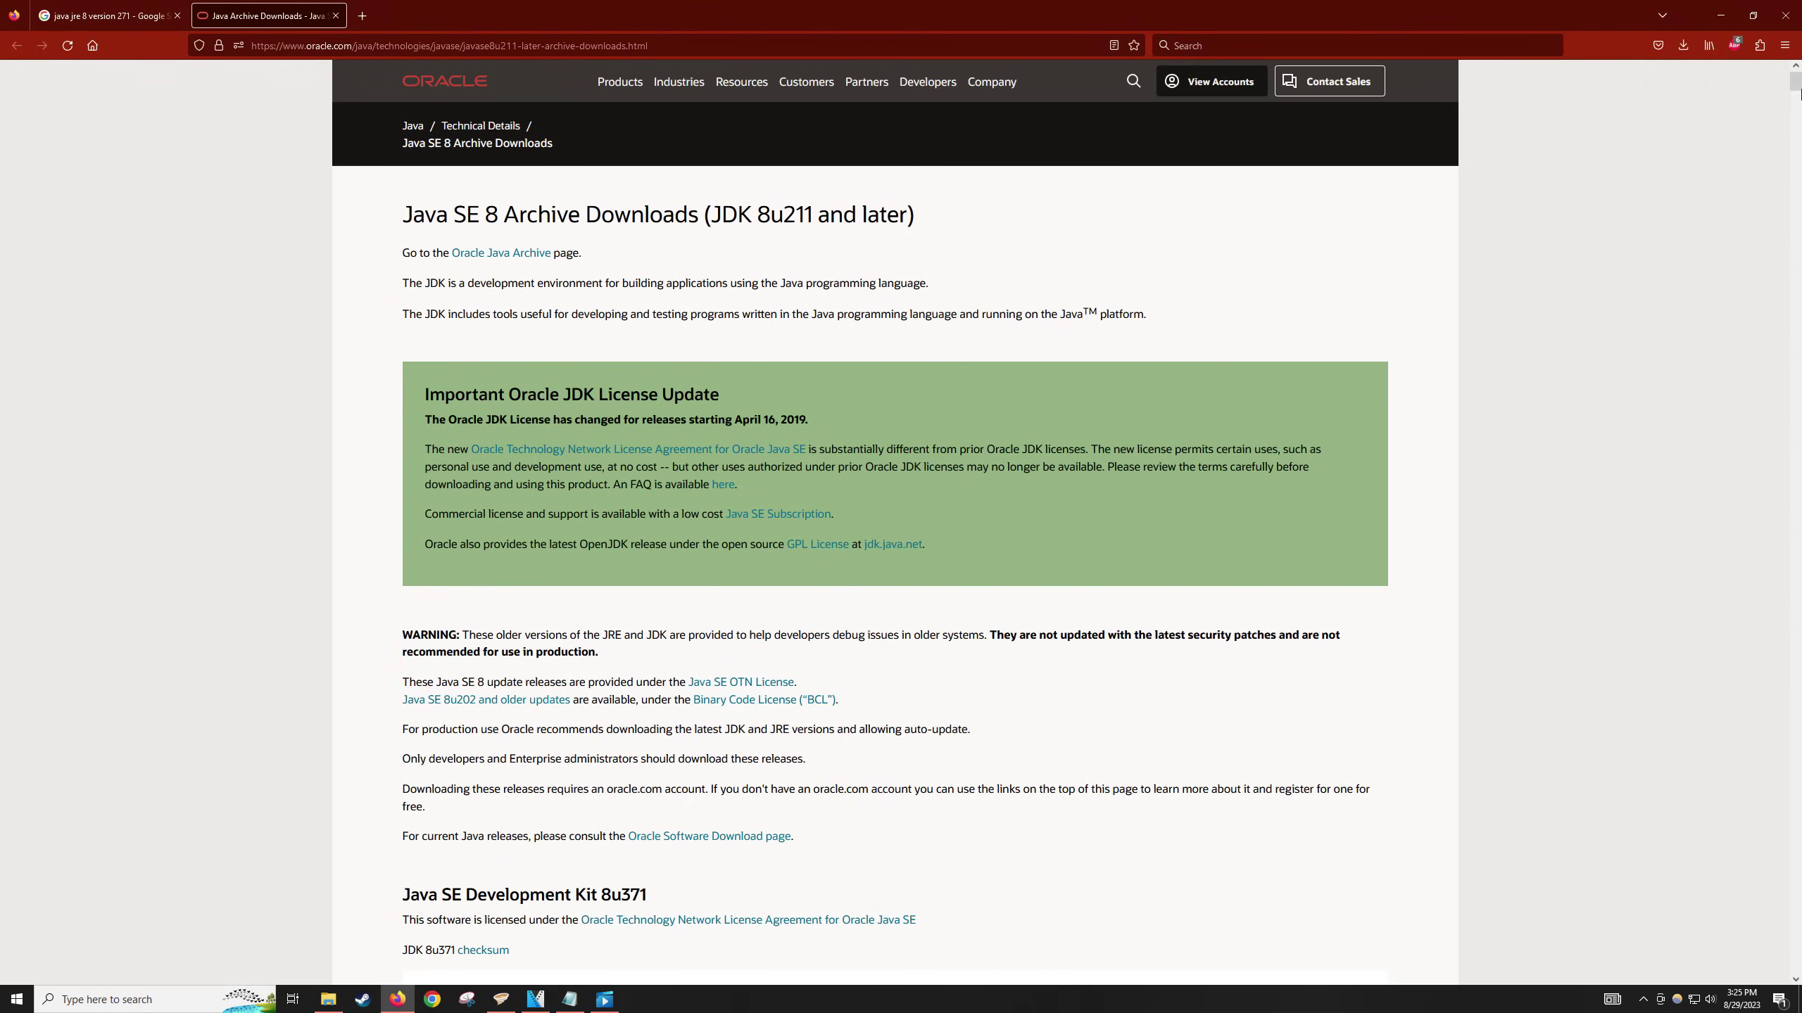
Download the 64-bit JRE 1.8.0_271 installer, set to open when finished.
left_click_drag(1796, 89, 1796, 262)
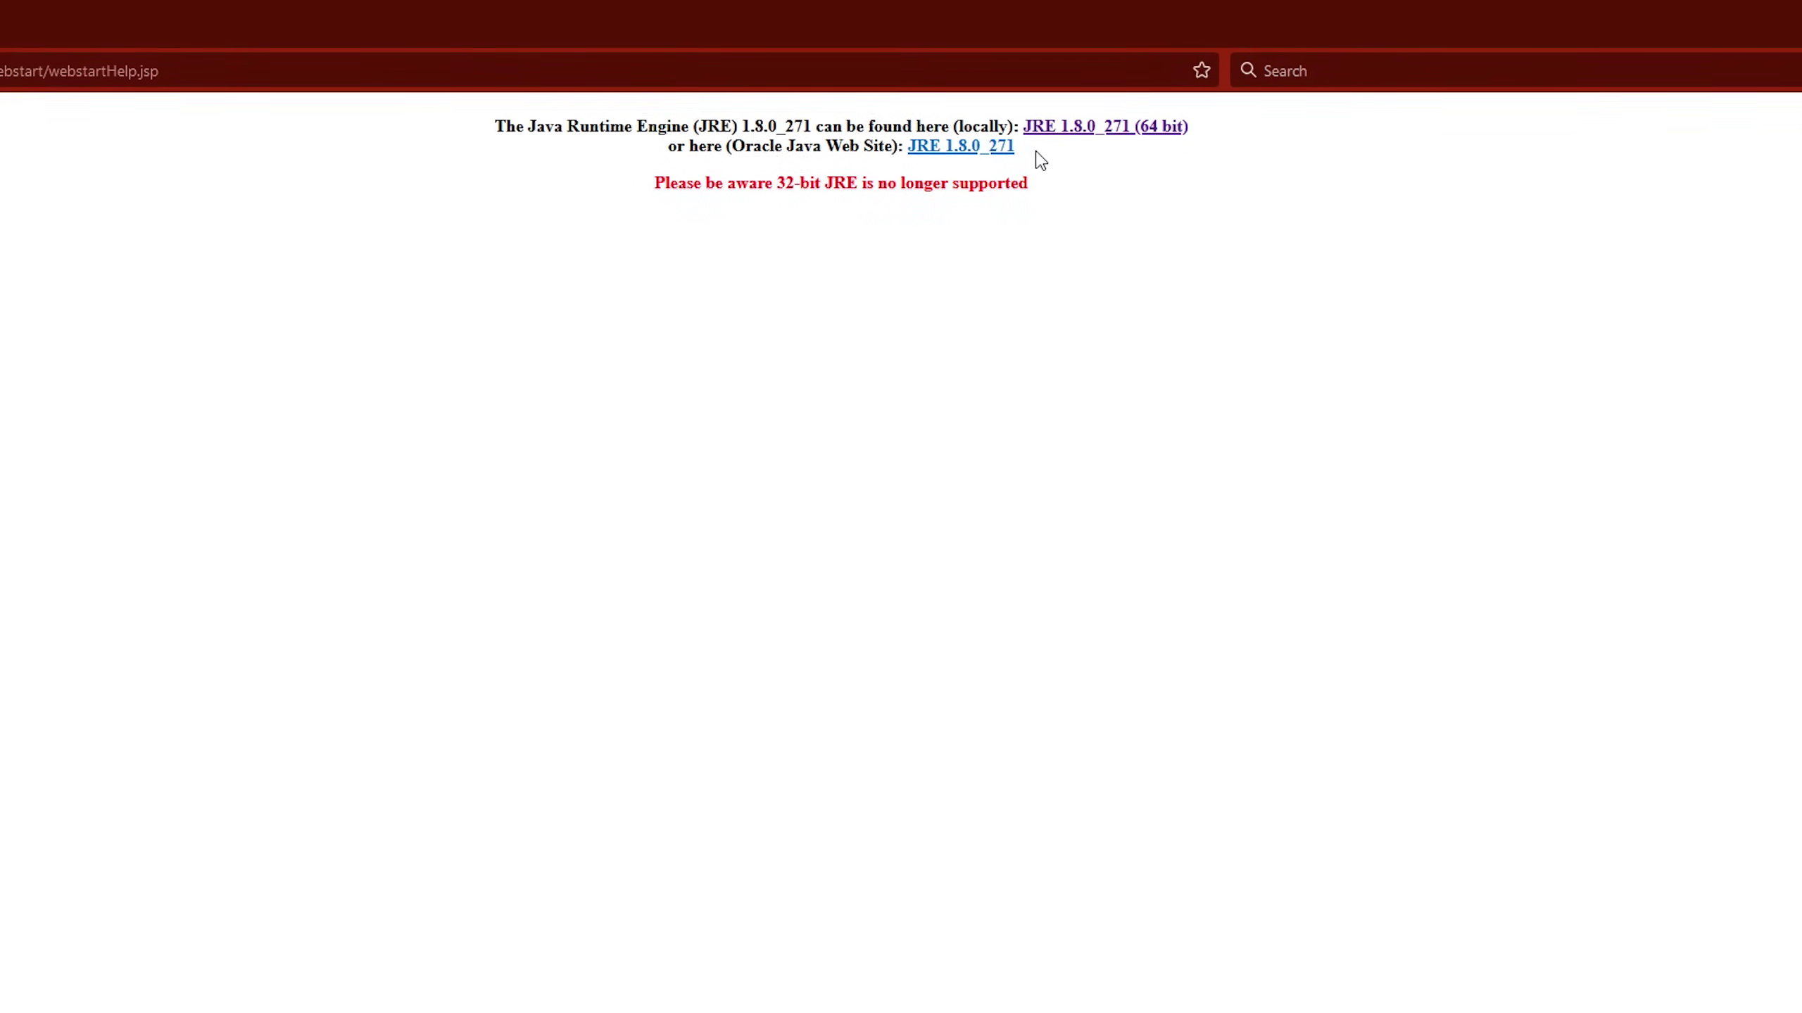
right_click(969, 132)
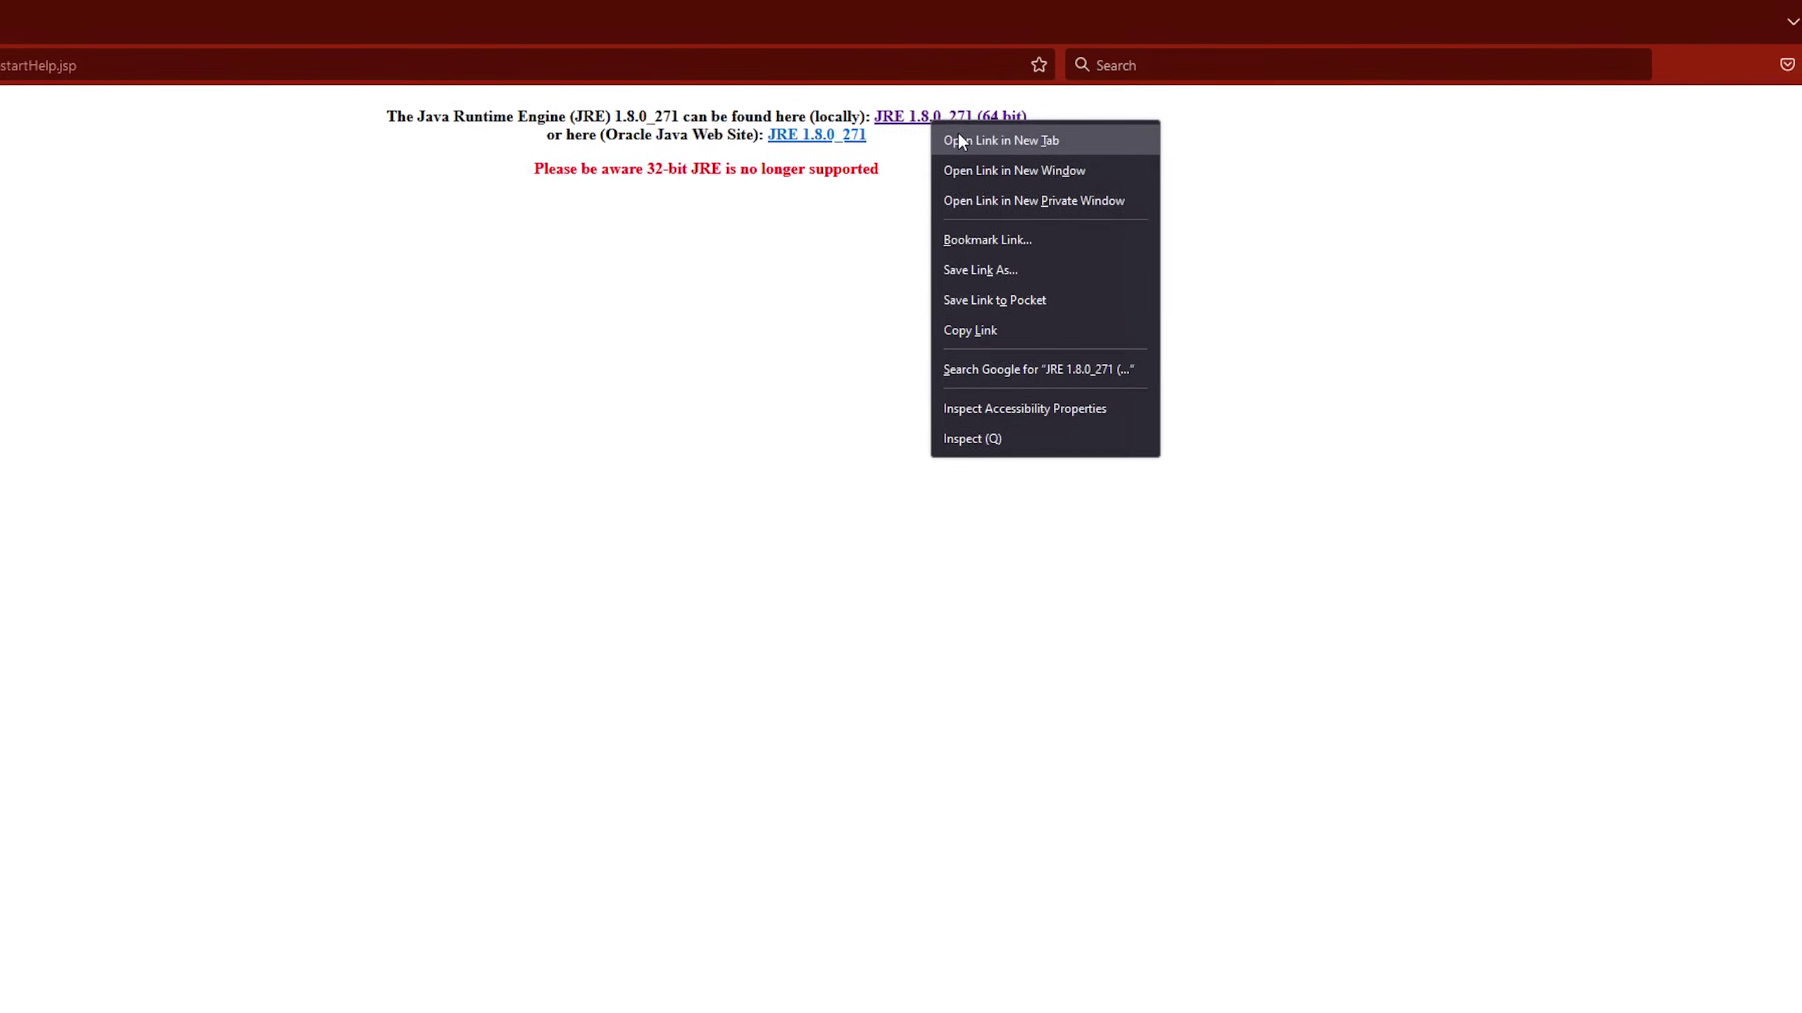
left_click(993, 145)
left_click(1473, 134)
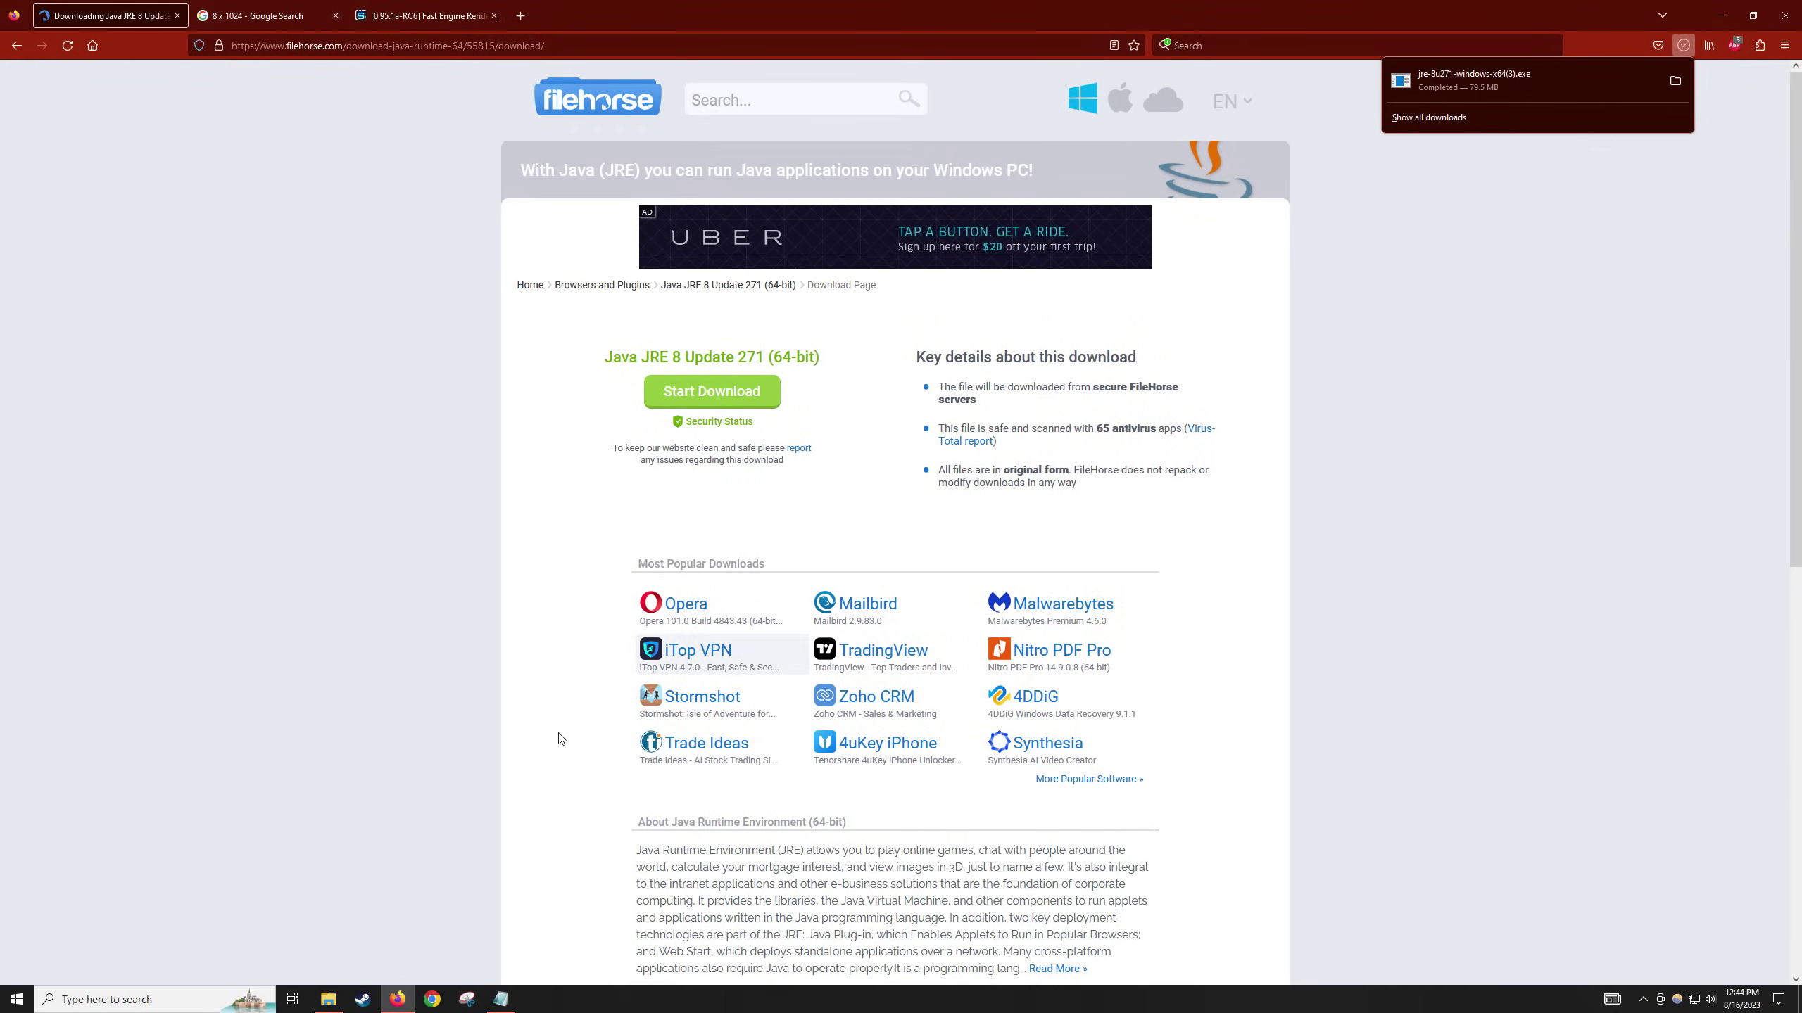
Delete Starsector's empty jre folder and run the downloaded jre-8u271 installer.
left_click(327, 994)
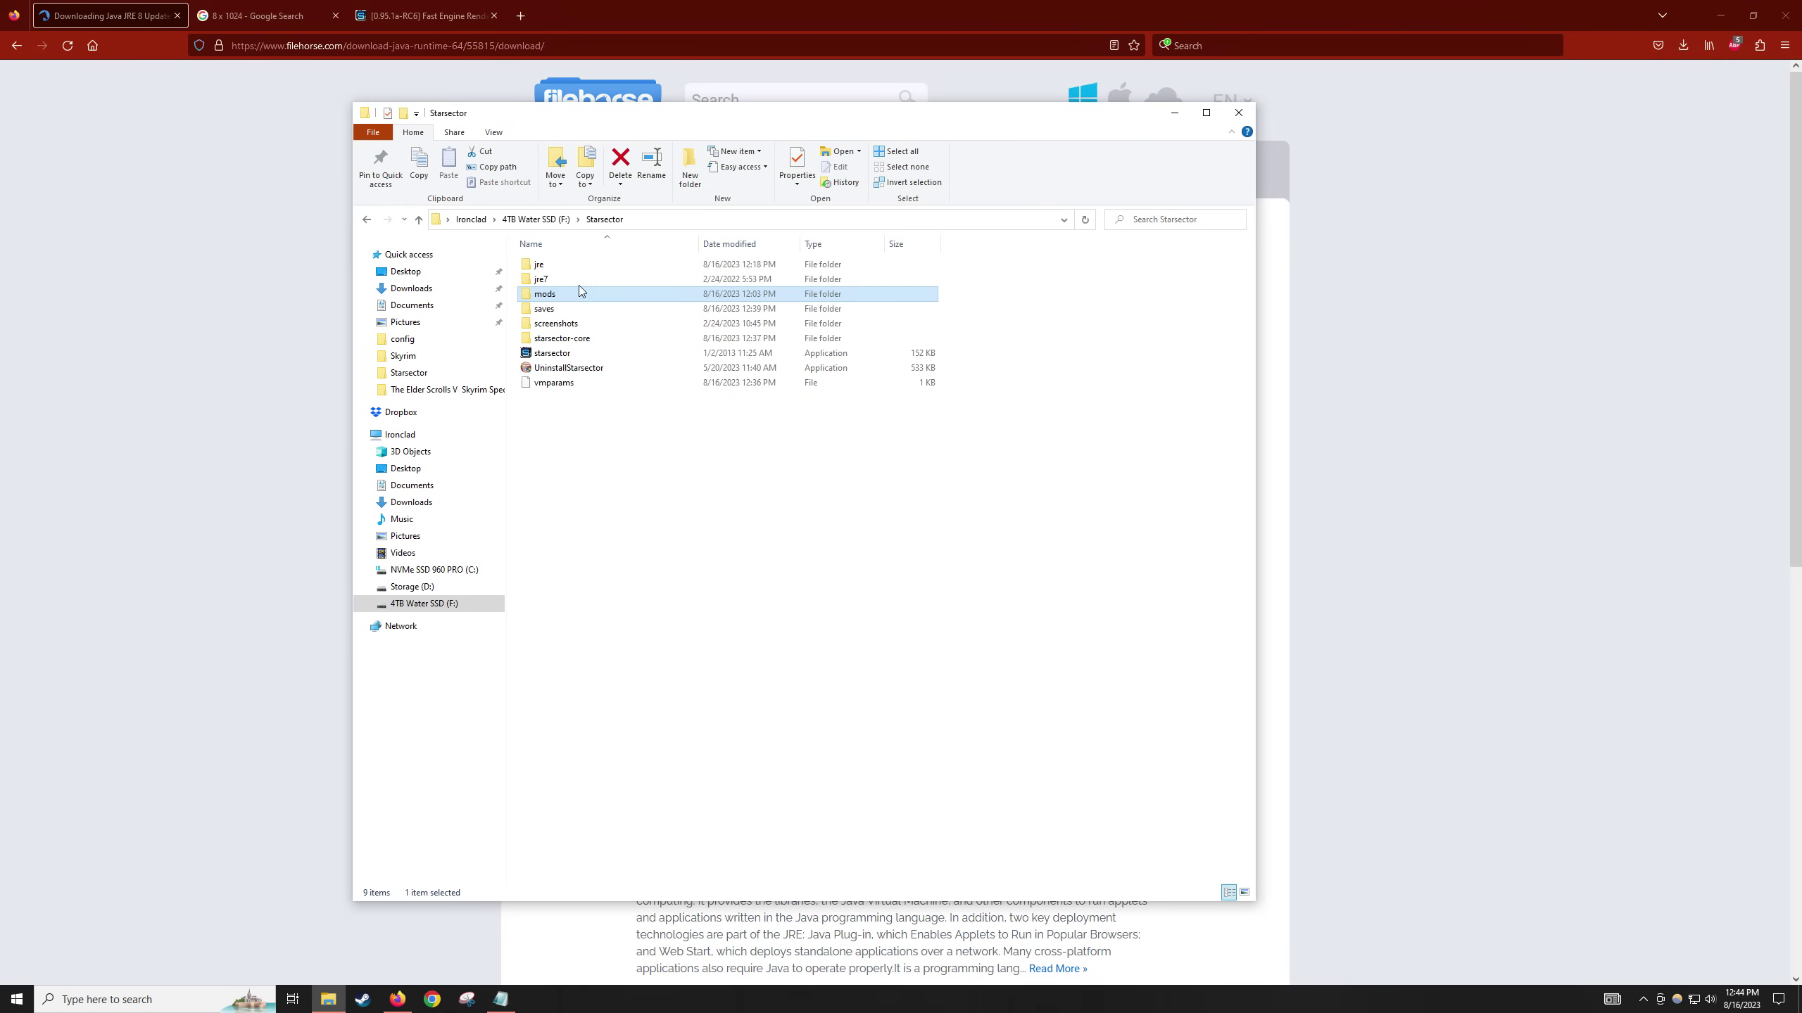
left_click(573, 272)
key("Delete")
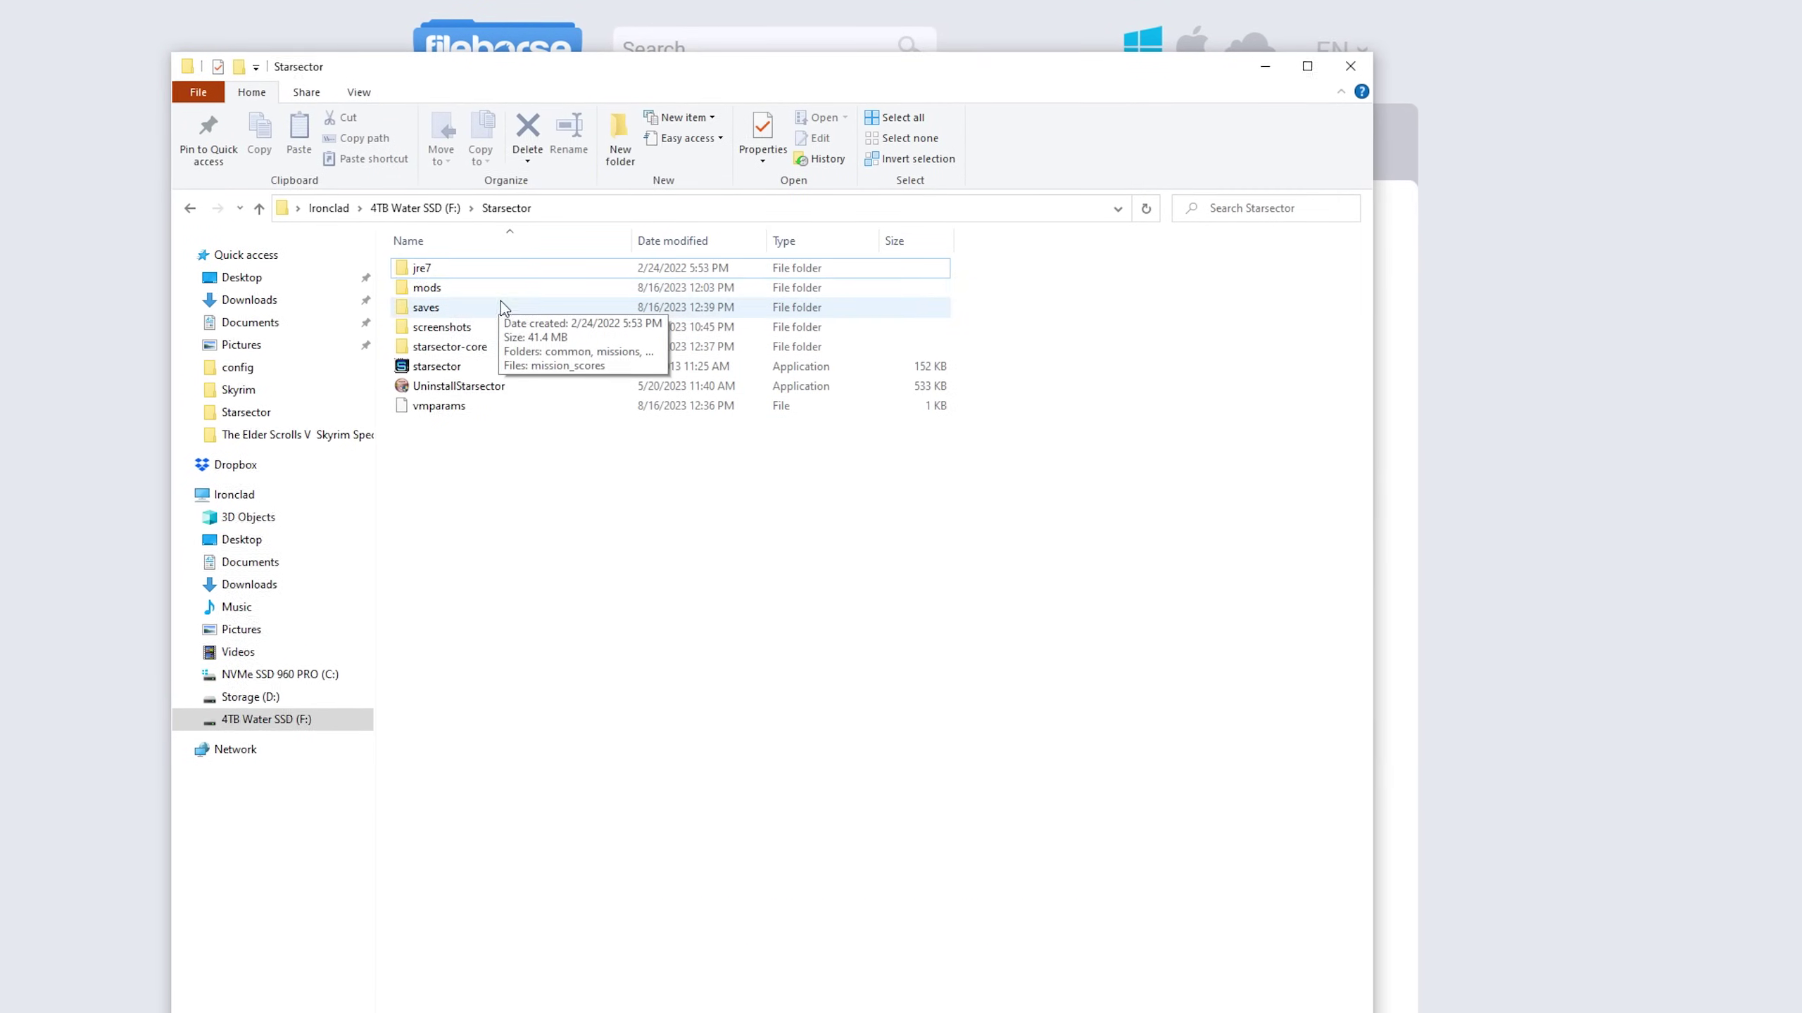
left_click(1759, 25)
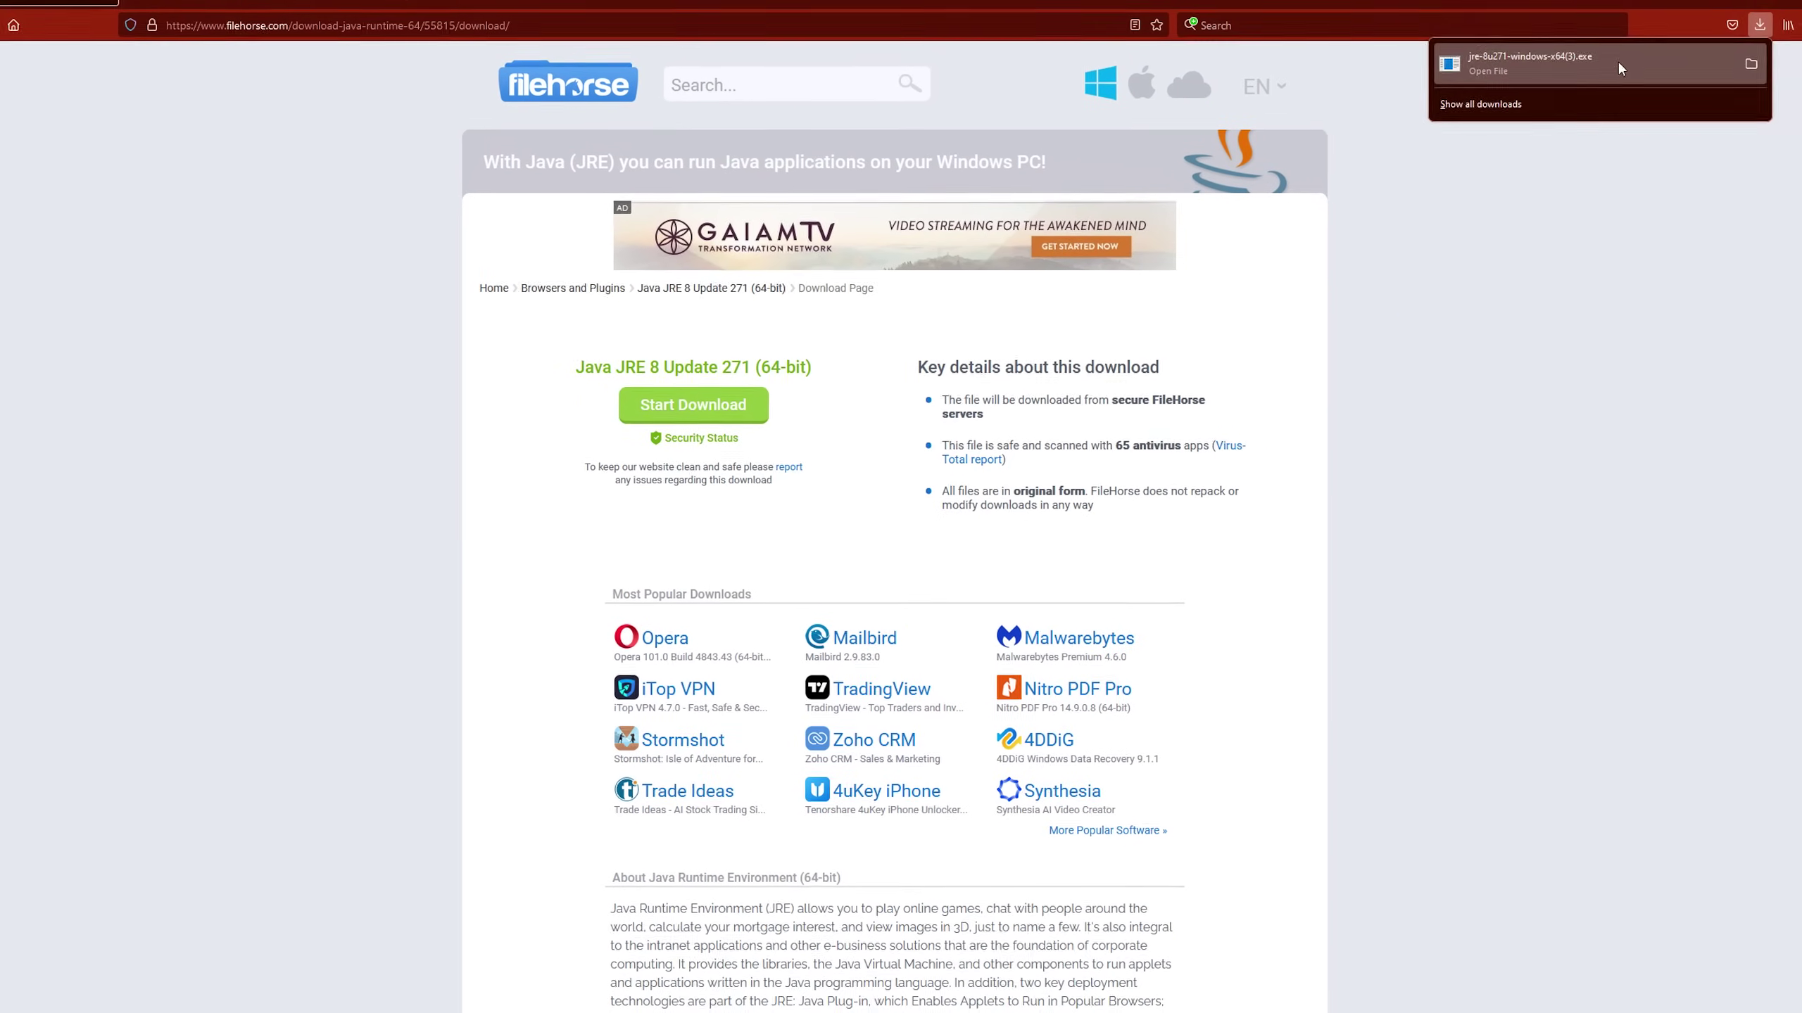
left_click(1617, 59)
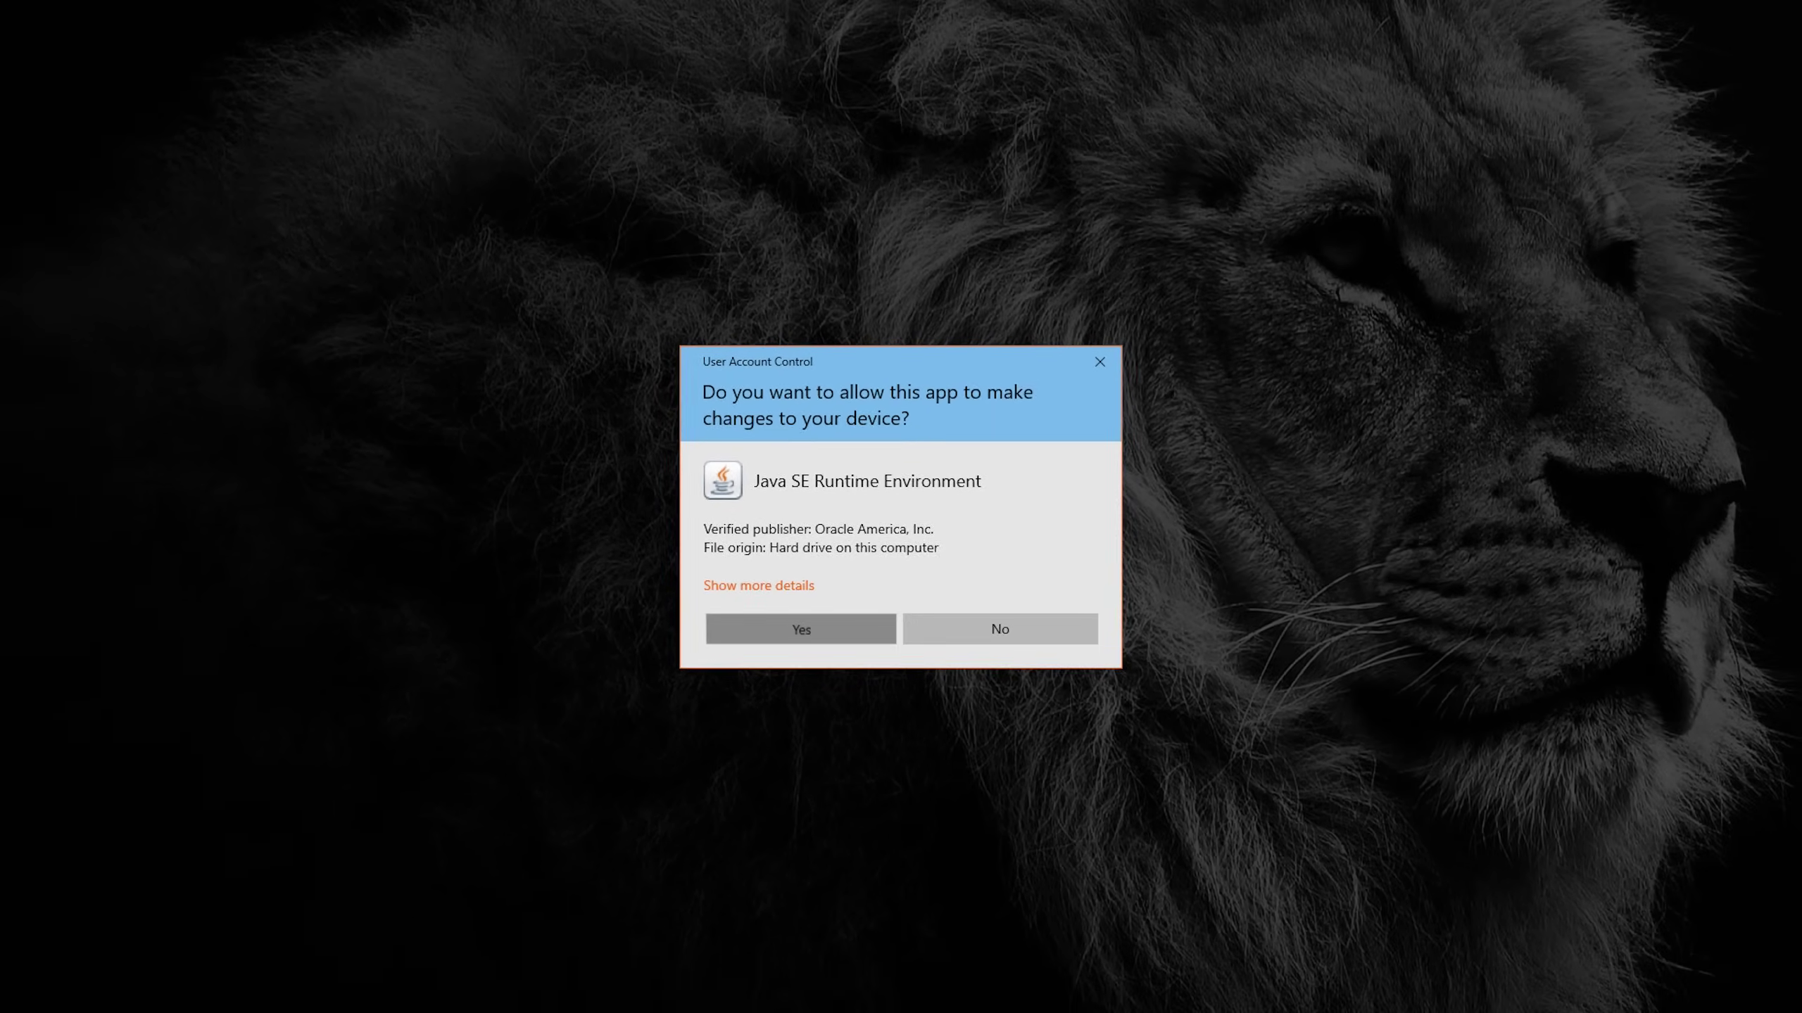
Install Java 8 Update 271 into a newly created F:\Starsector\jre folder.
left_click(785, 648)
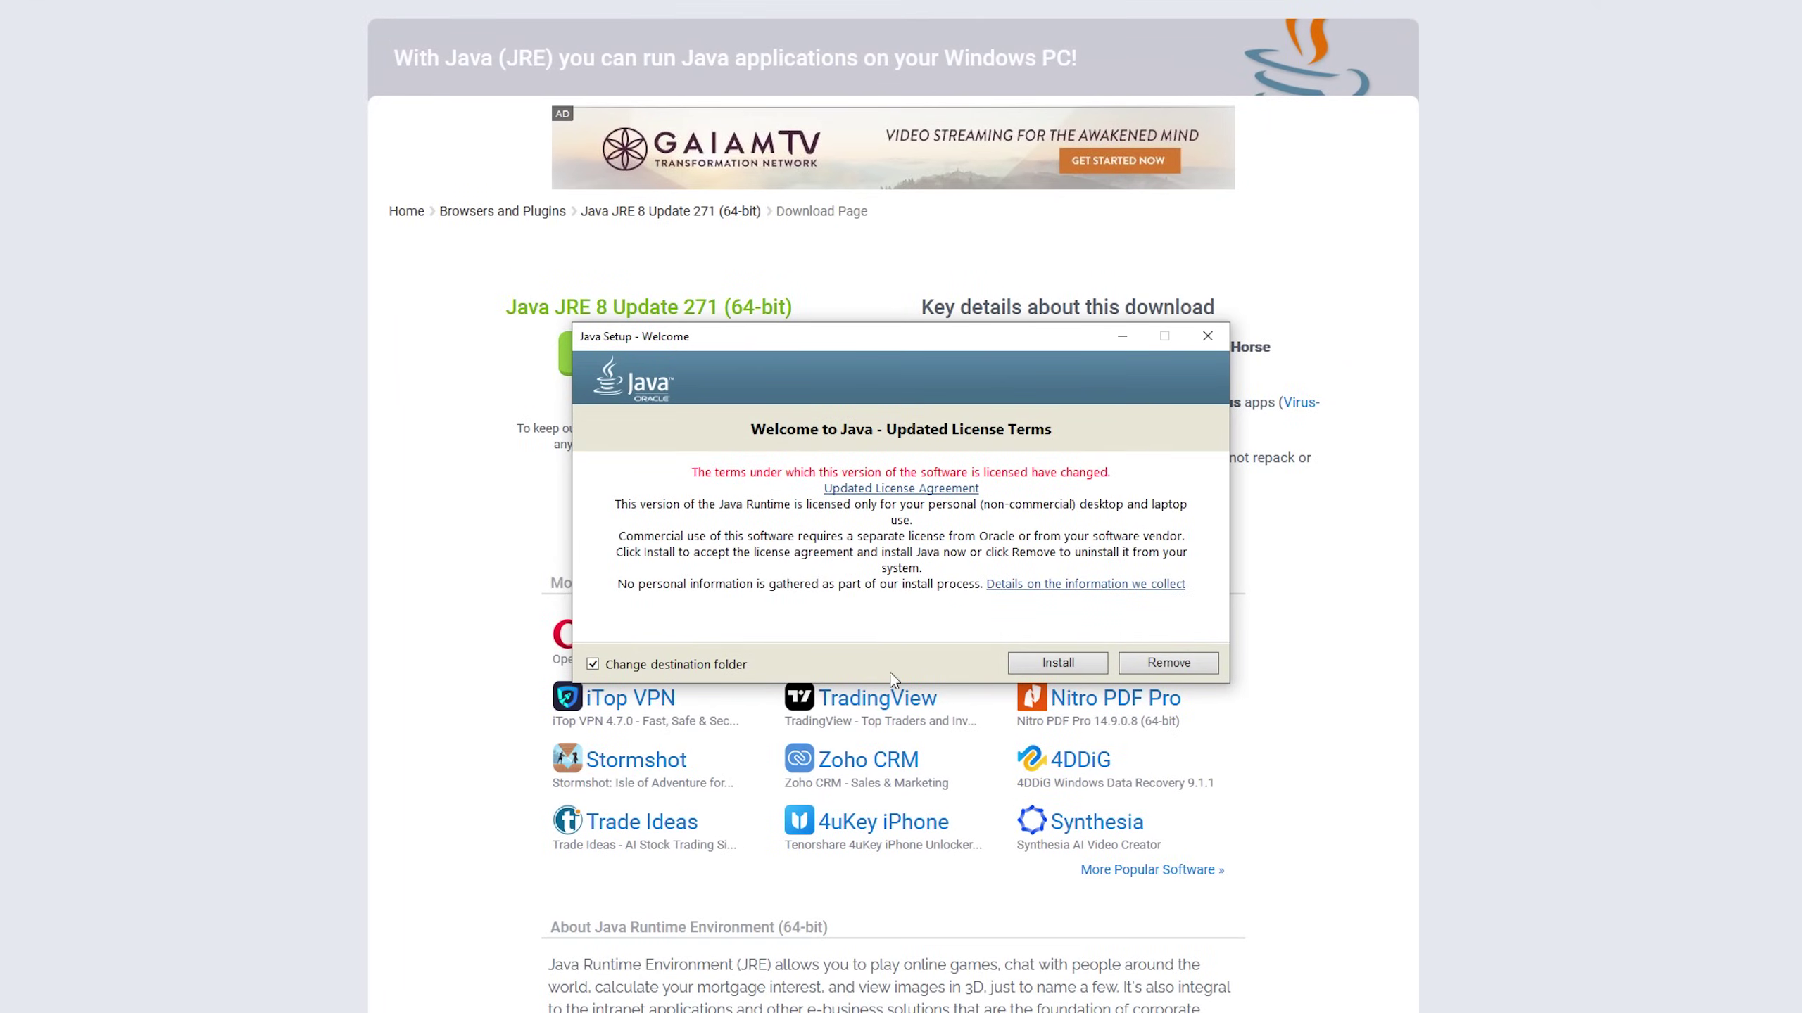
left_click(1057, 664)
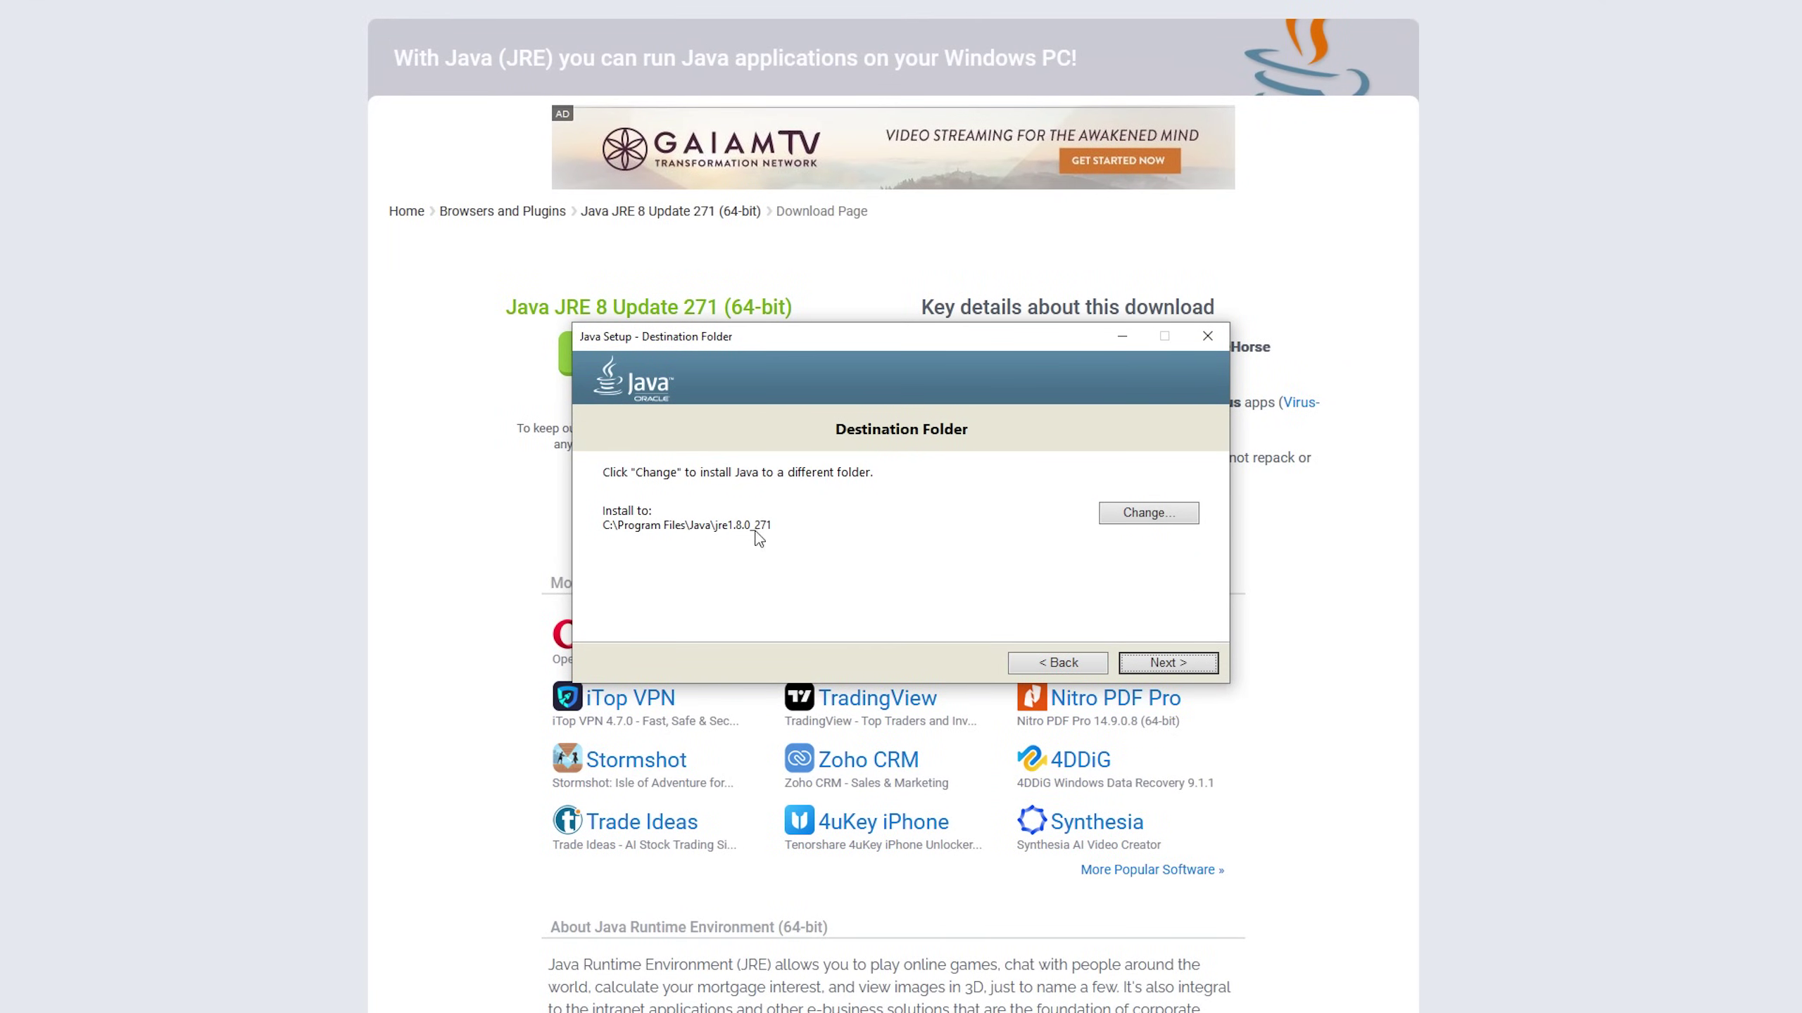
left_click(1144, 514)
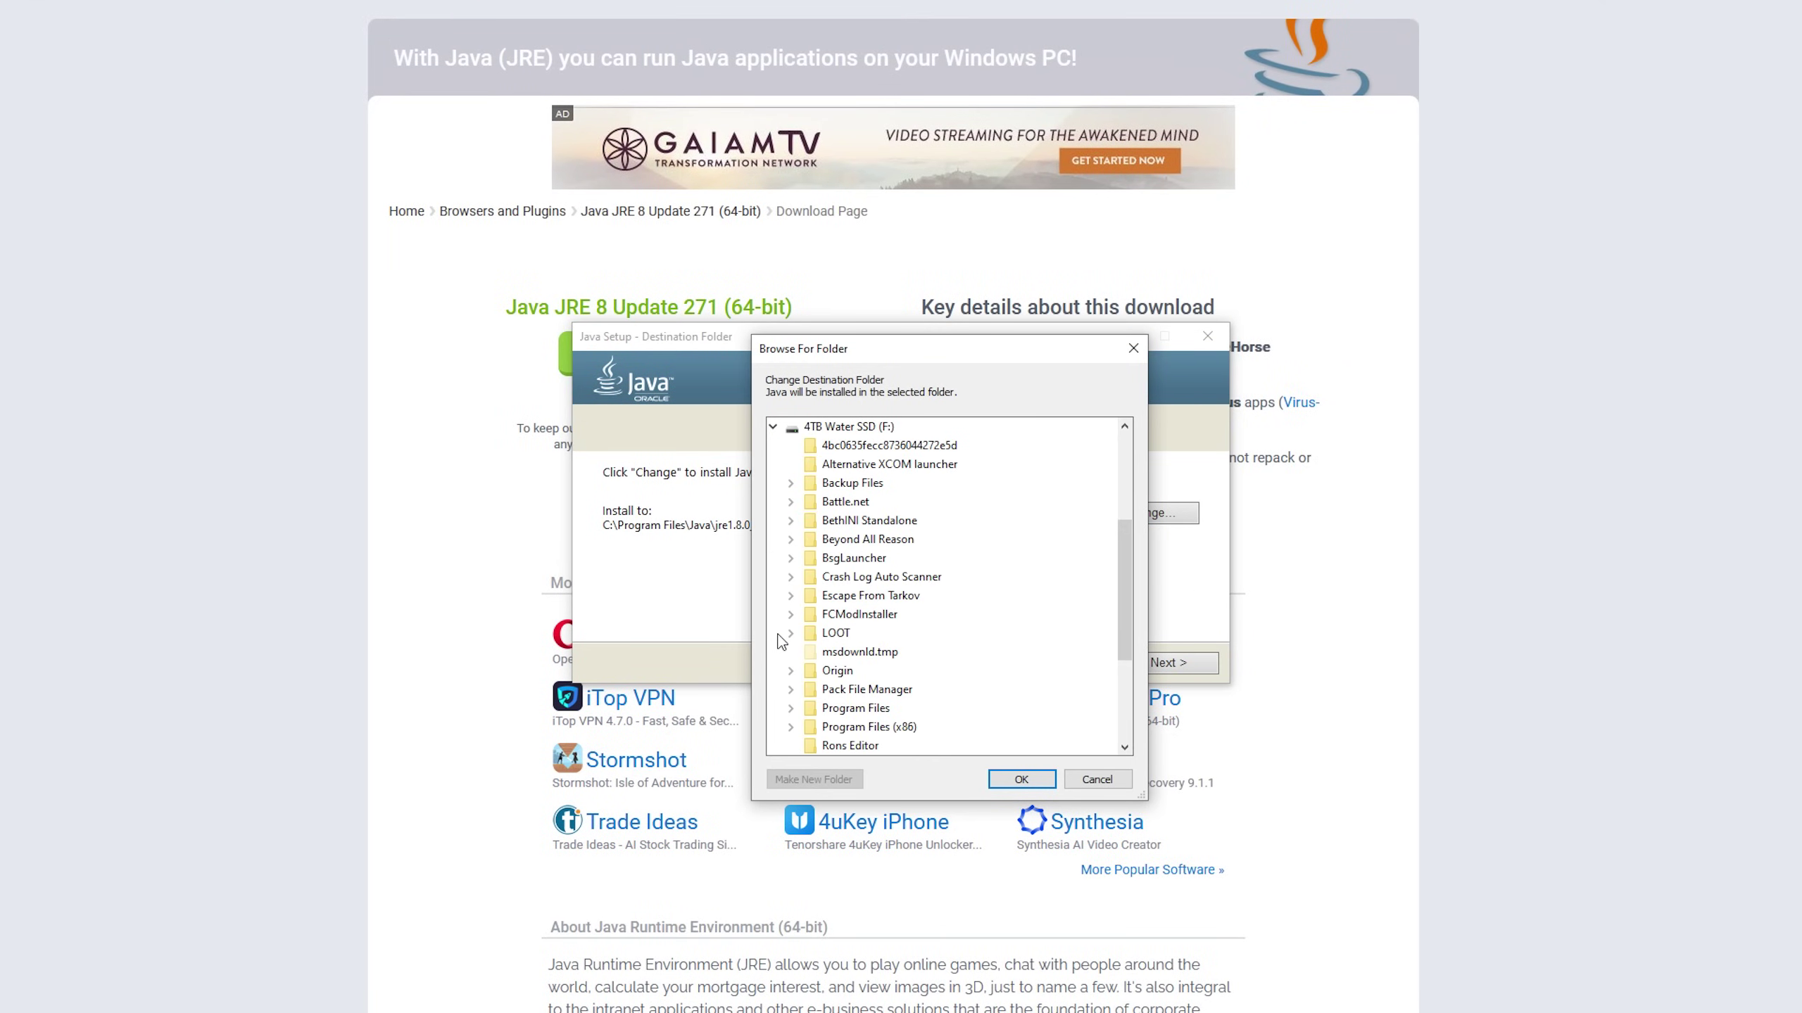
scroll(863, 575, "down", 2)
left_click(801, 683)
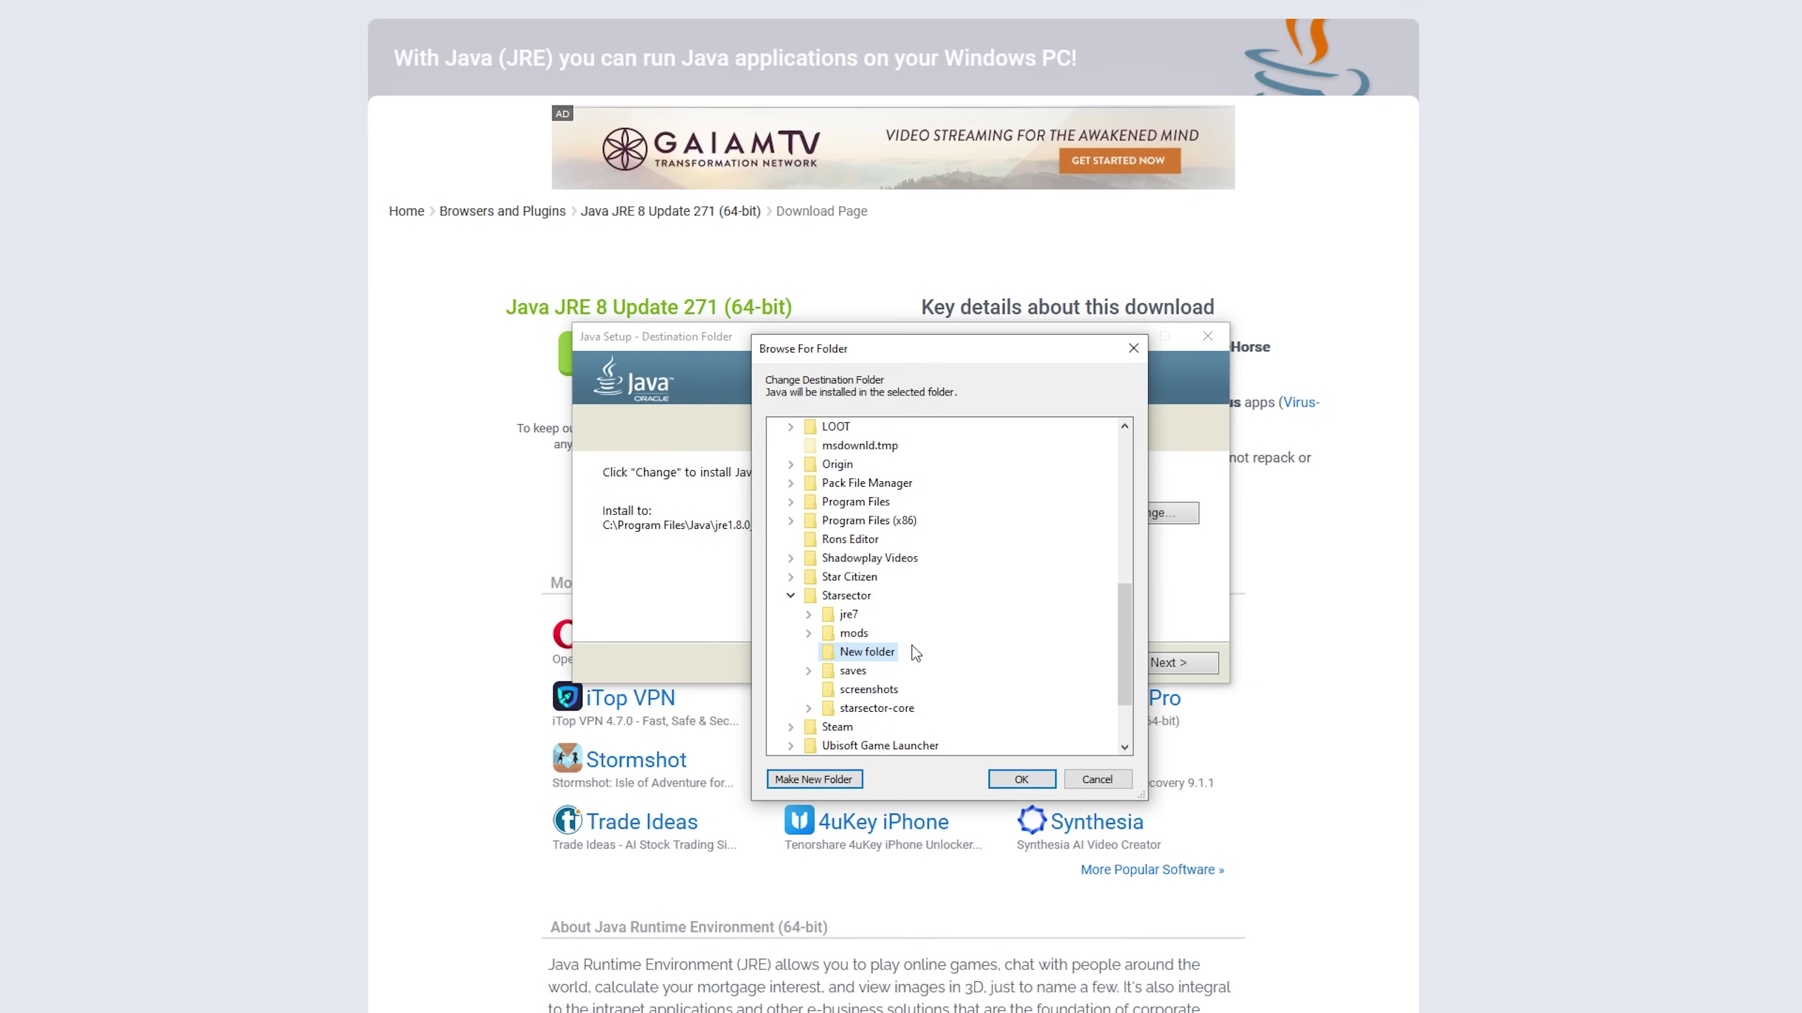
type("jre")
key("Return")
left_click(1019, 779)
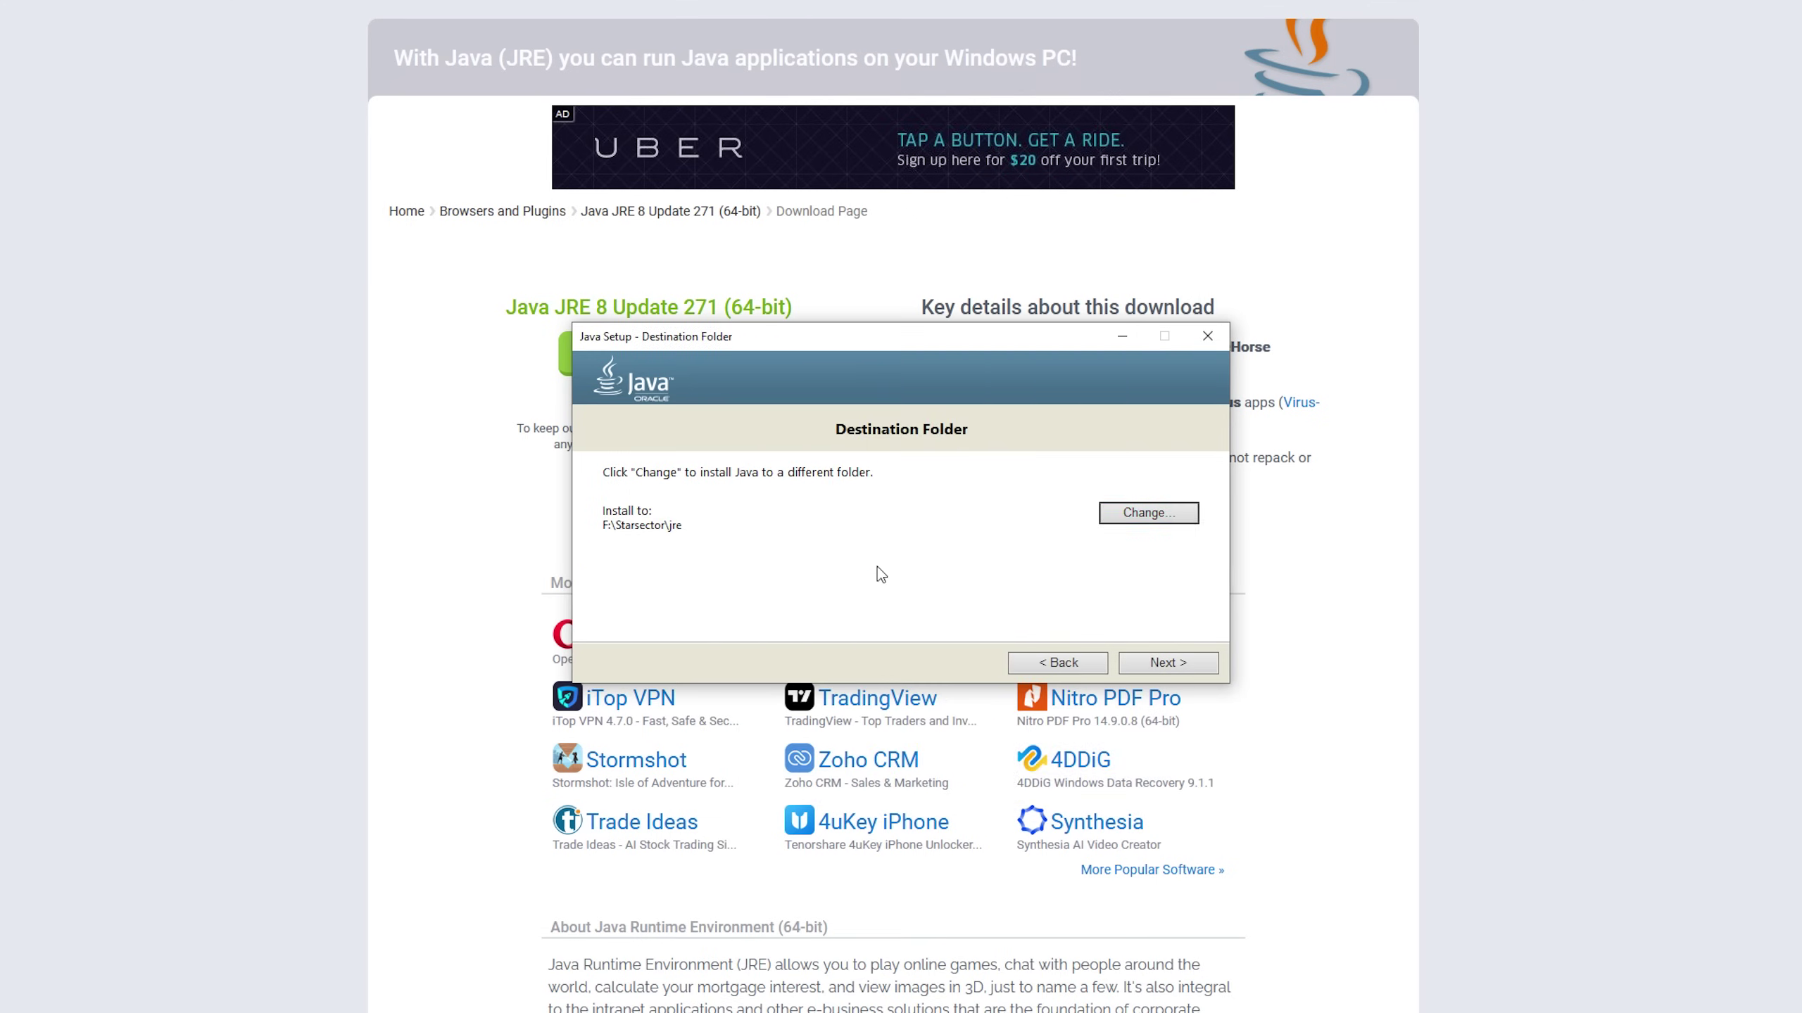
left_click(1177, 663)
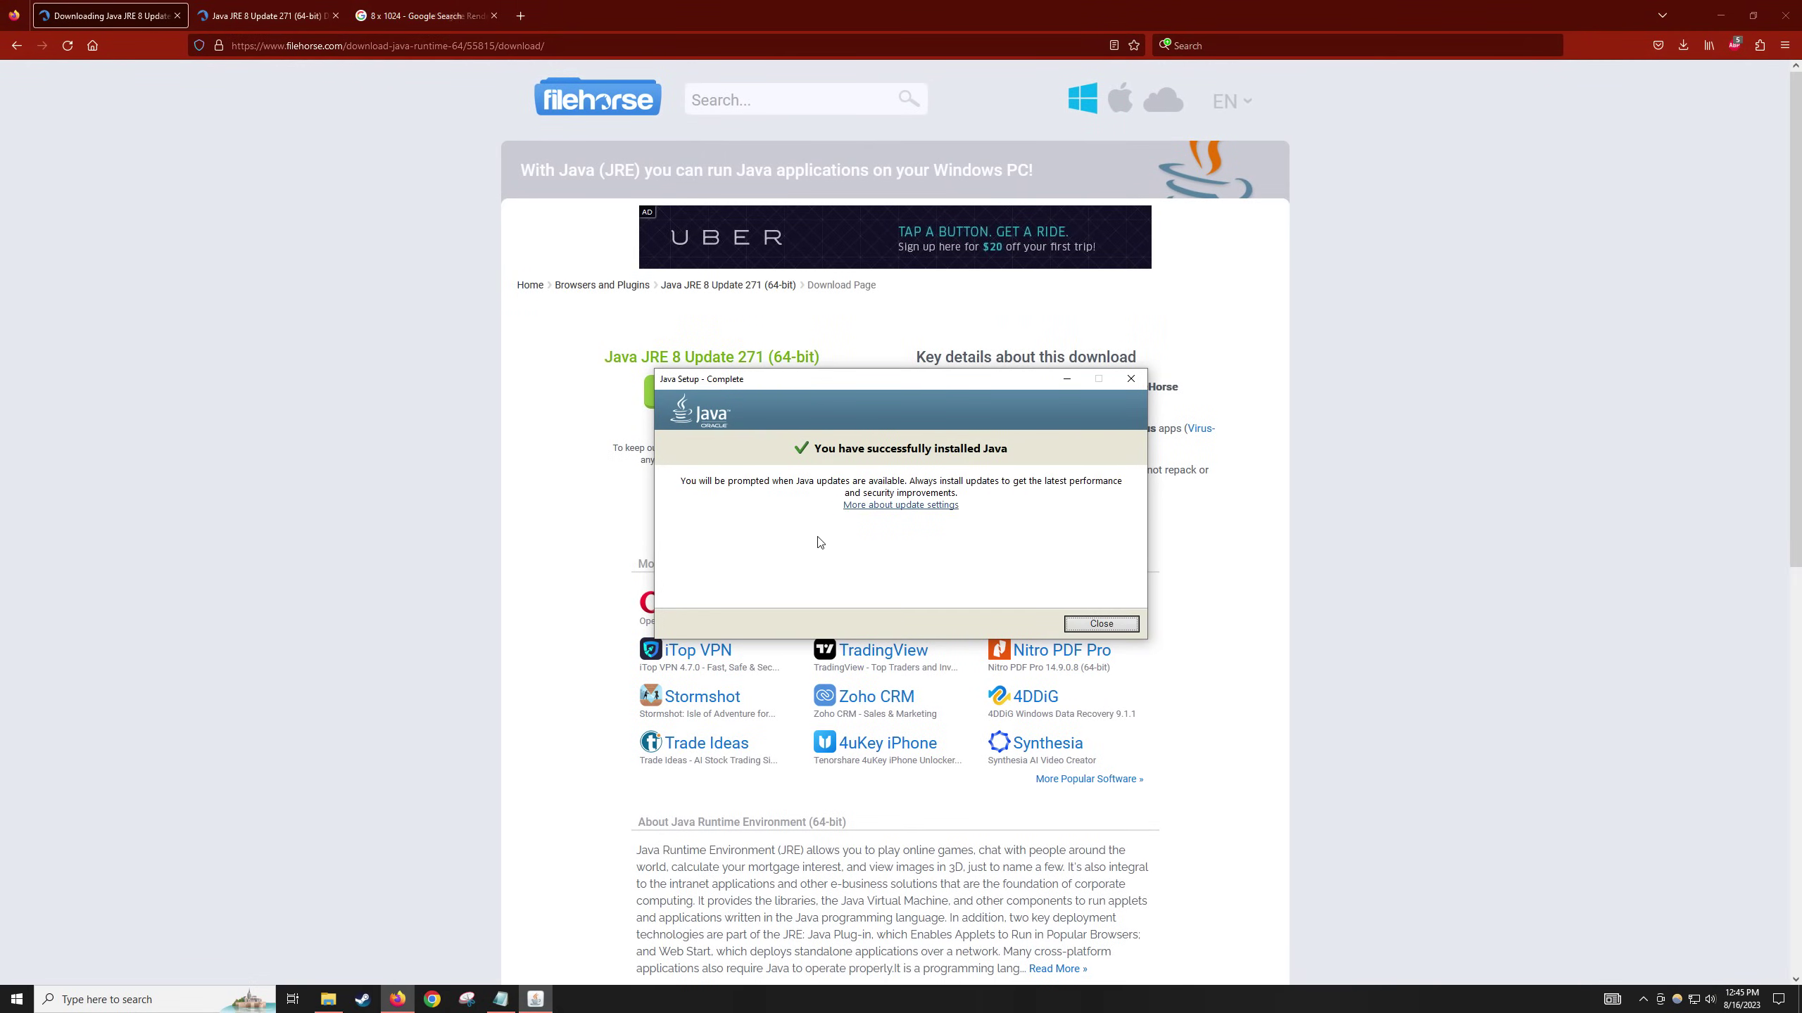
Close Java Setup and delete the legal folder and Welcome file from jre.
key("Return")
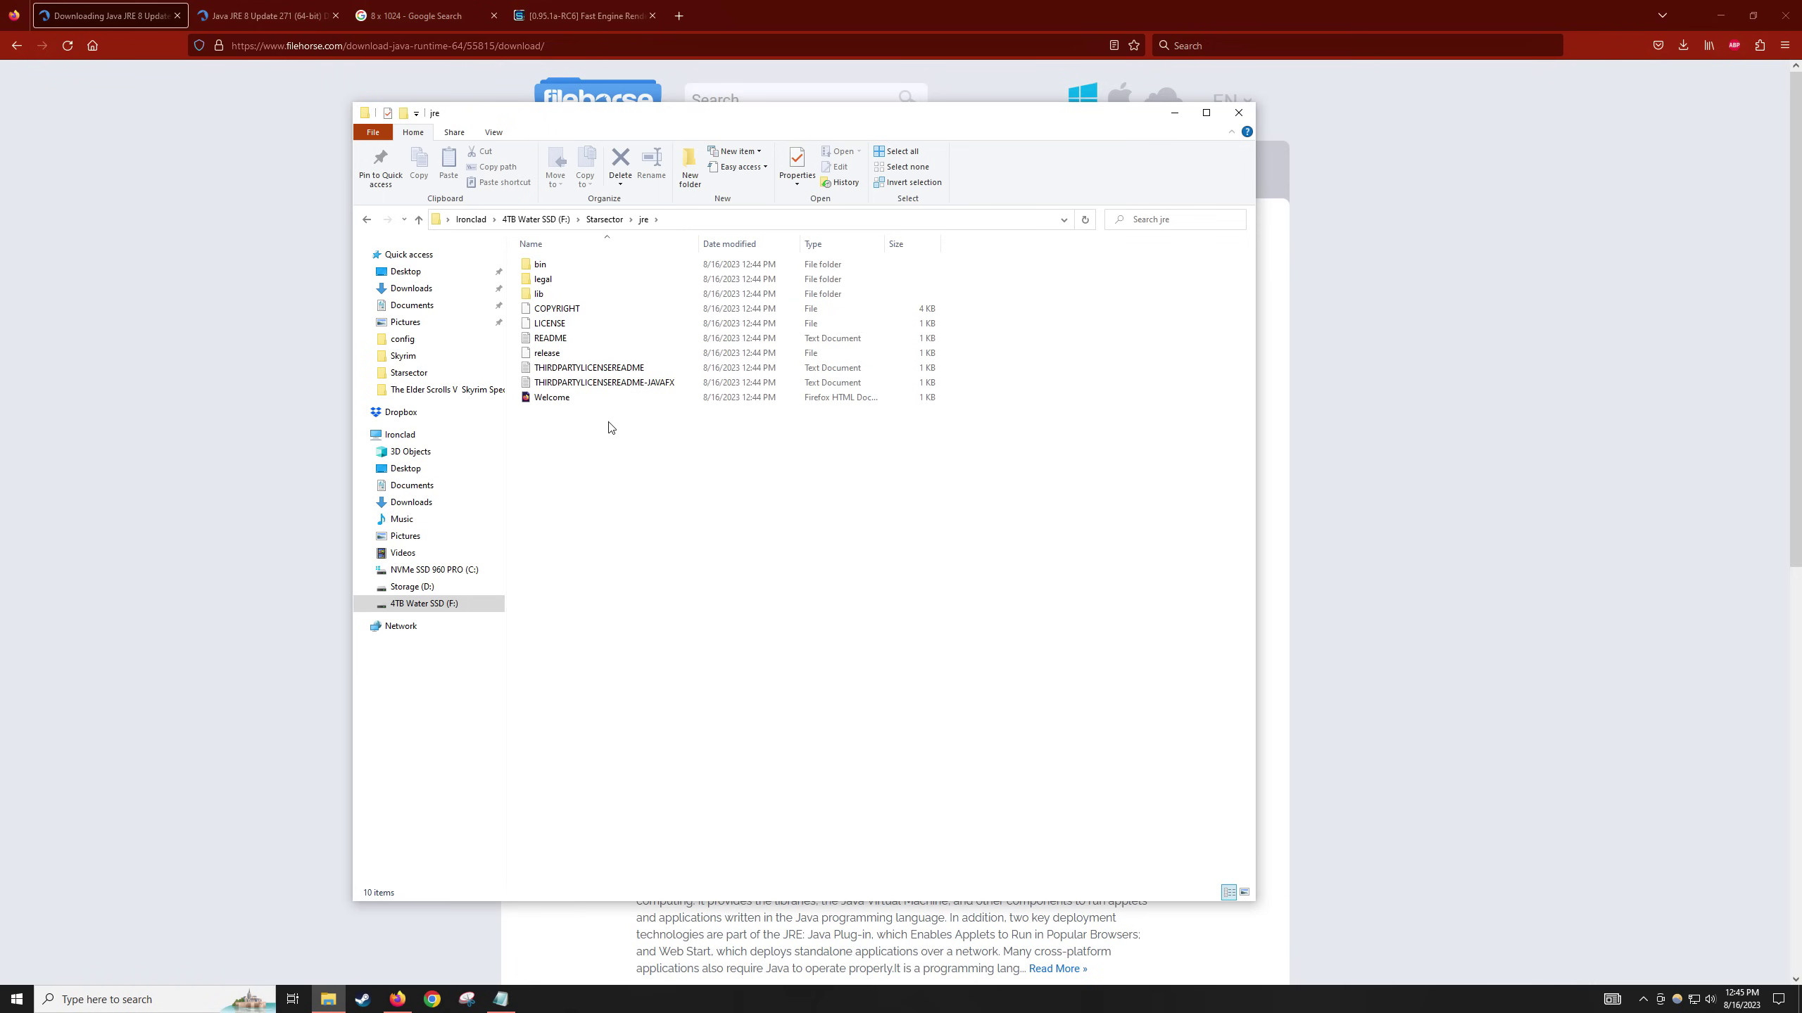
left_click(606, 400)
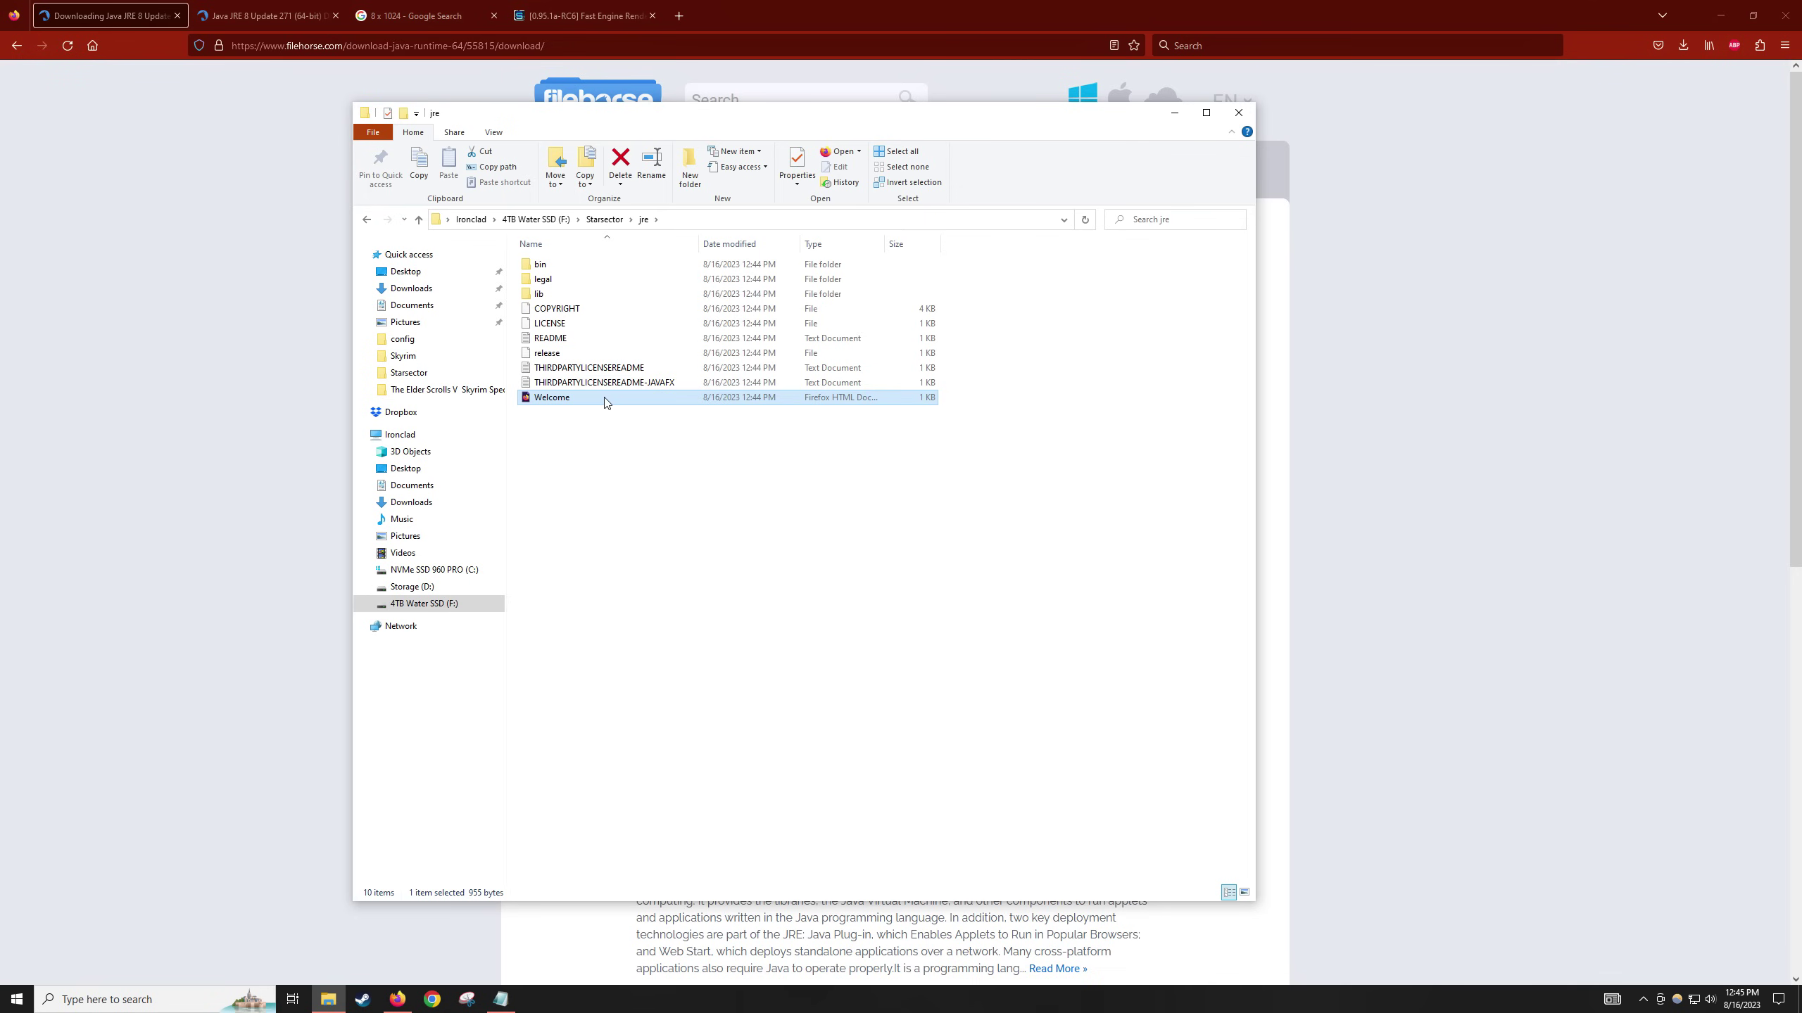
left_click(594, 279)
key("Delete")
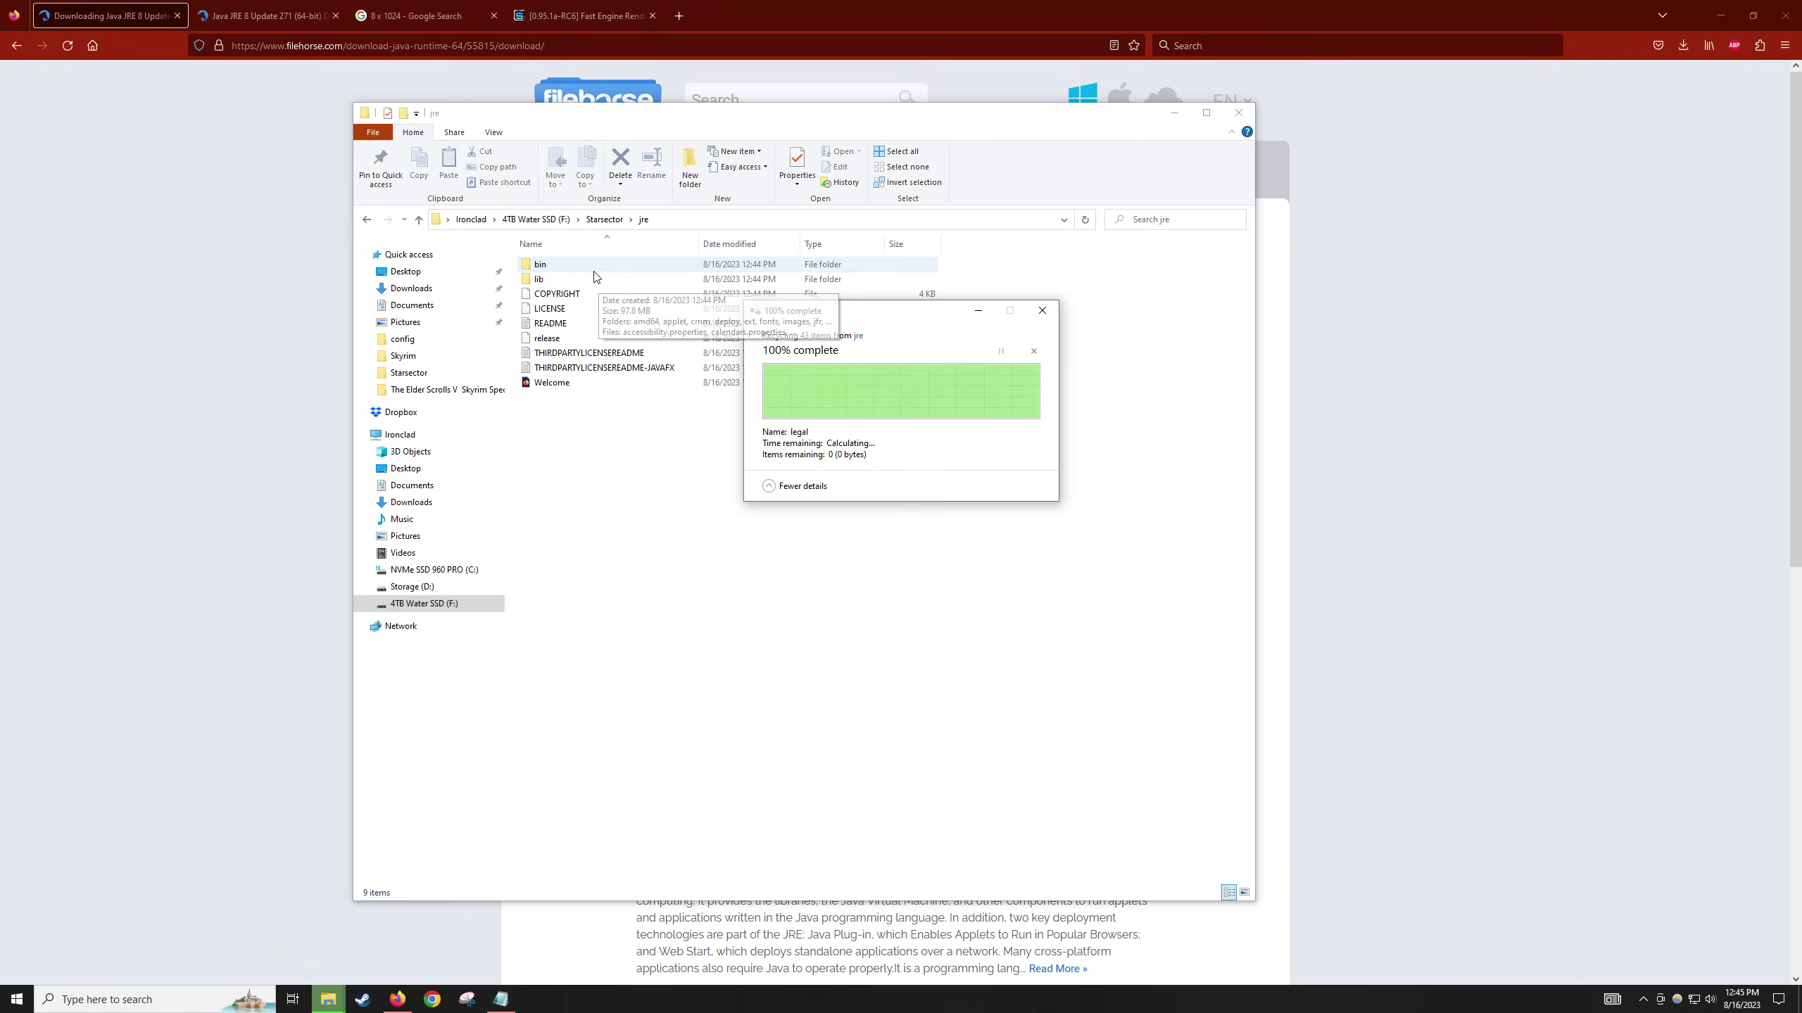
left_click(565, 384)
key("Delete")
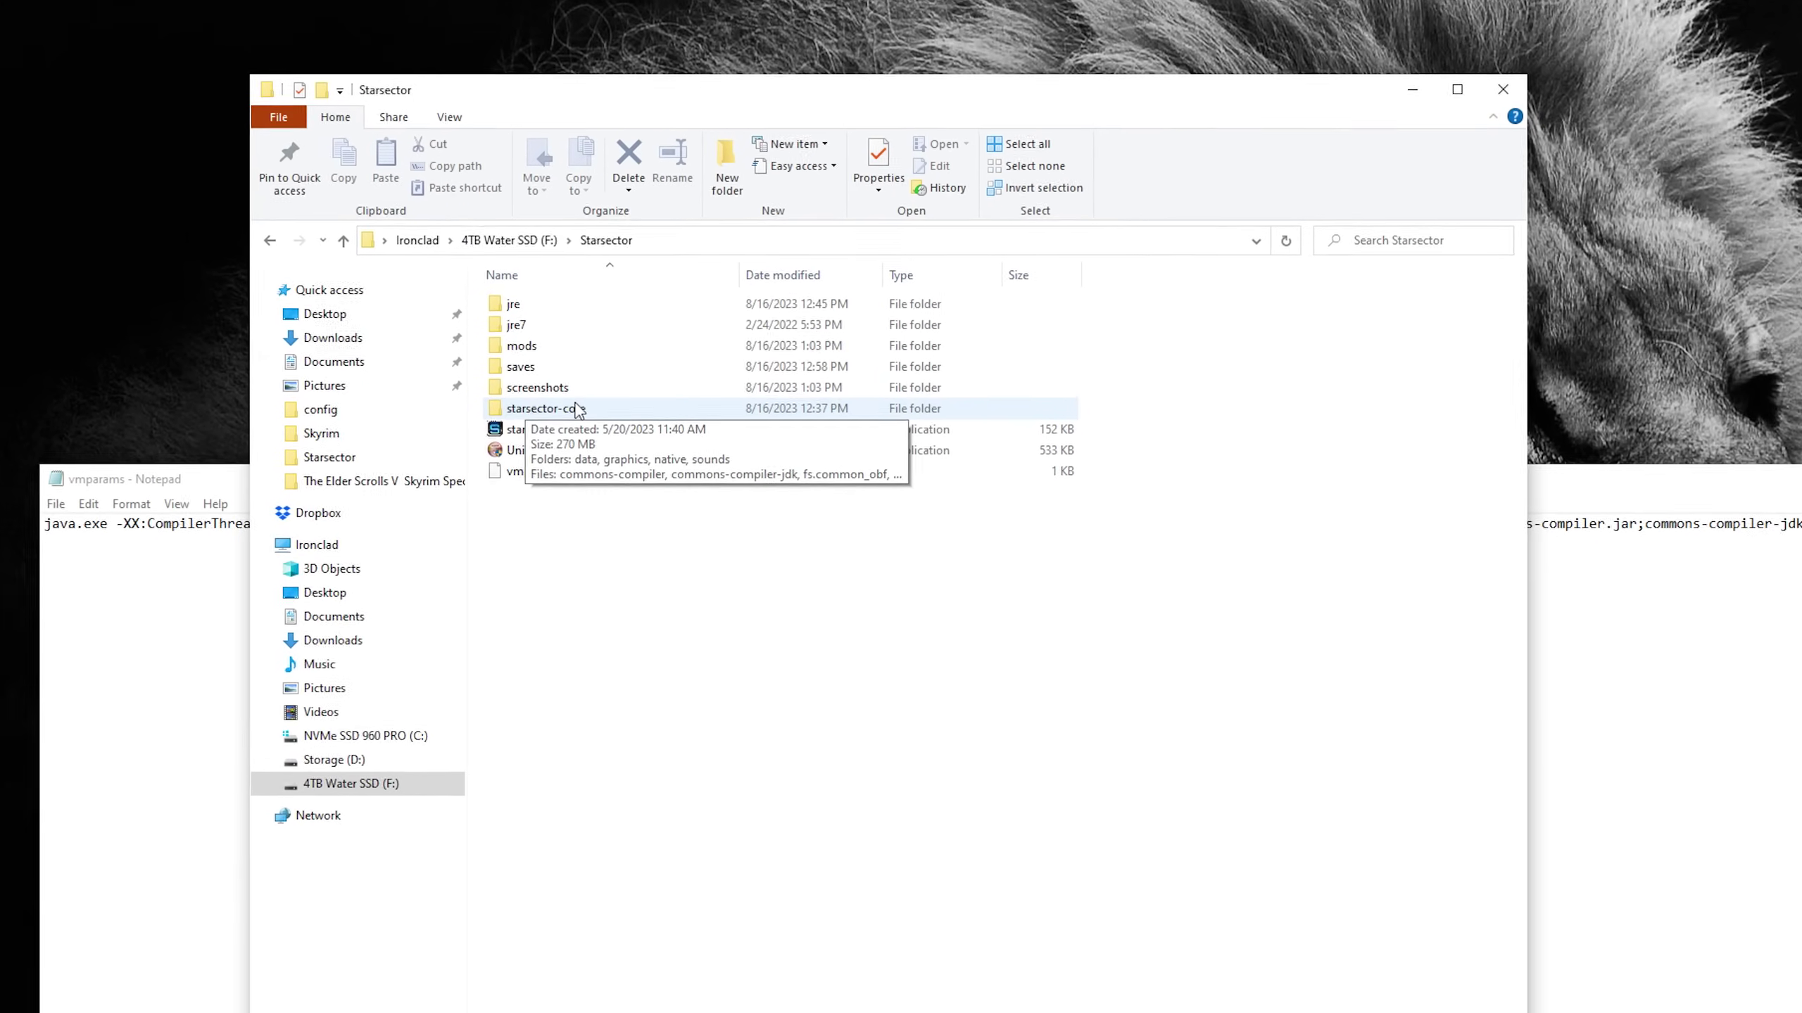
Open starsector-core\data\config\settings in Notepad.
double_click(602, 409)
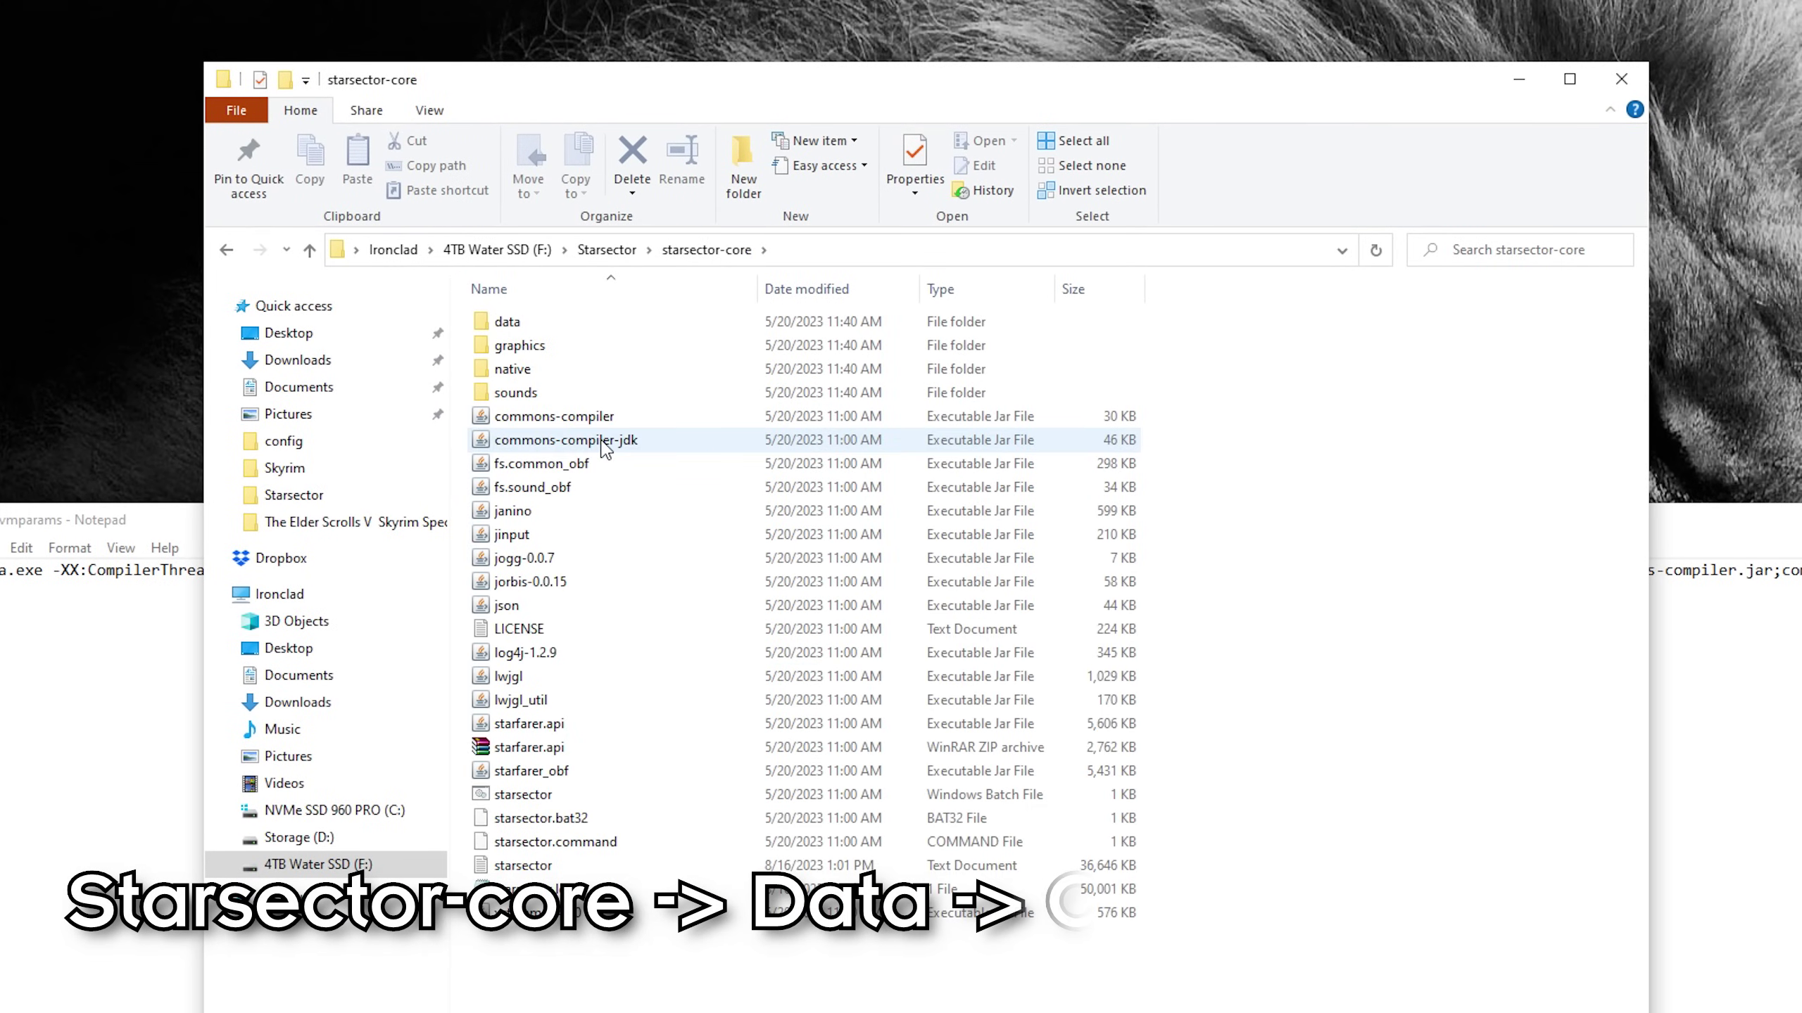
double_click(600, 324)
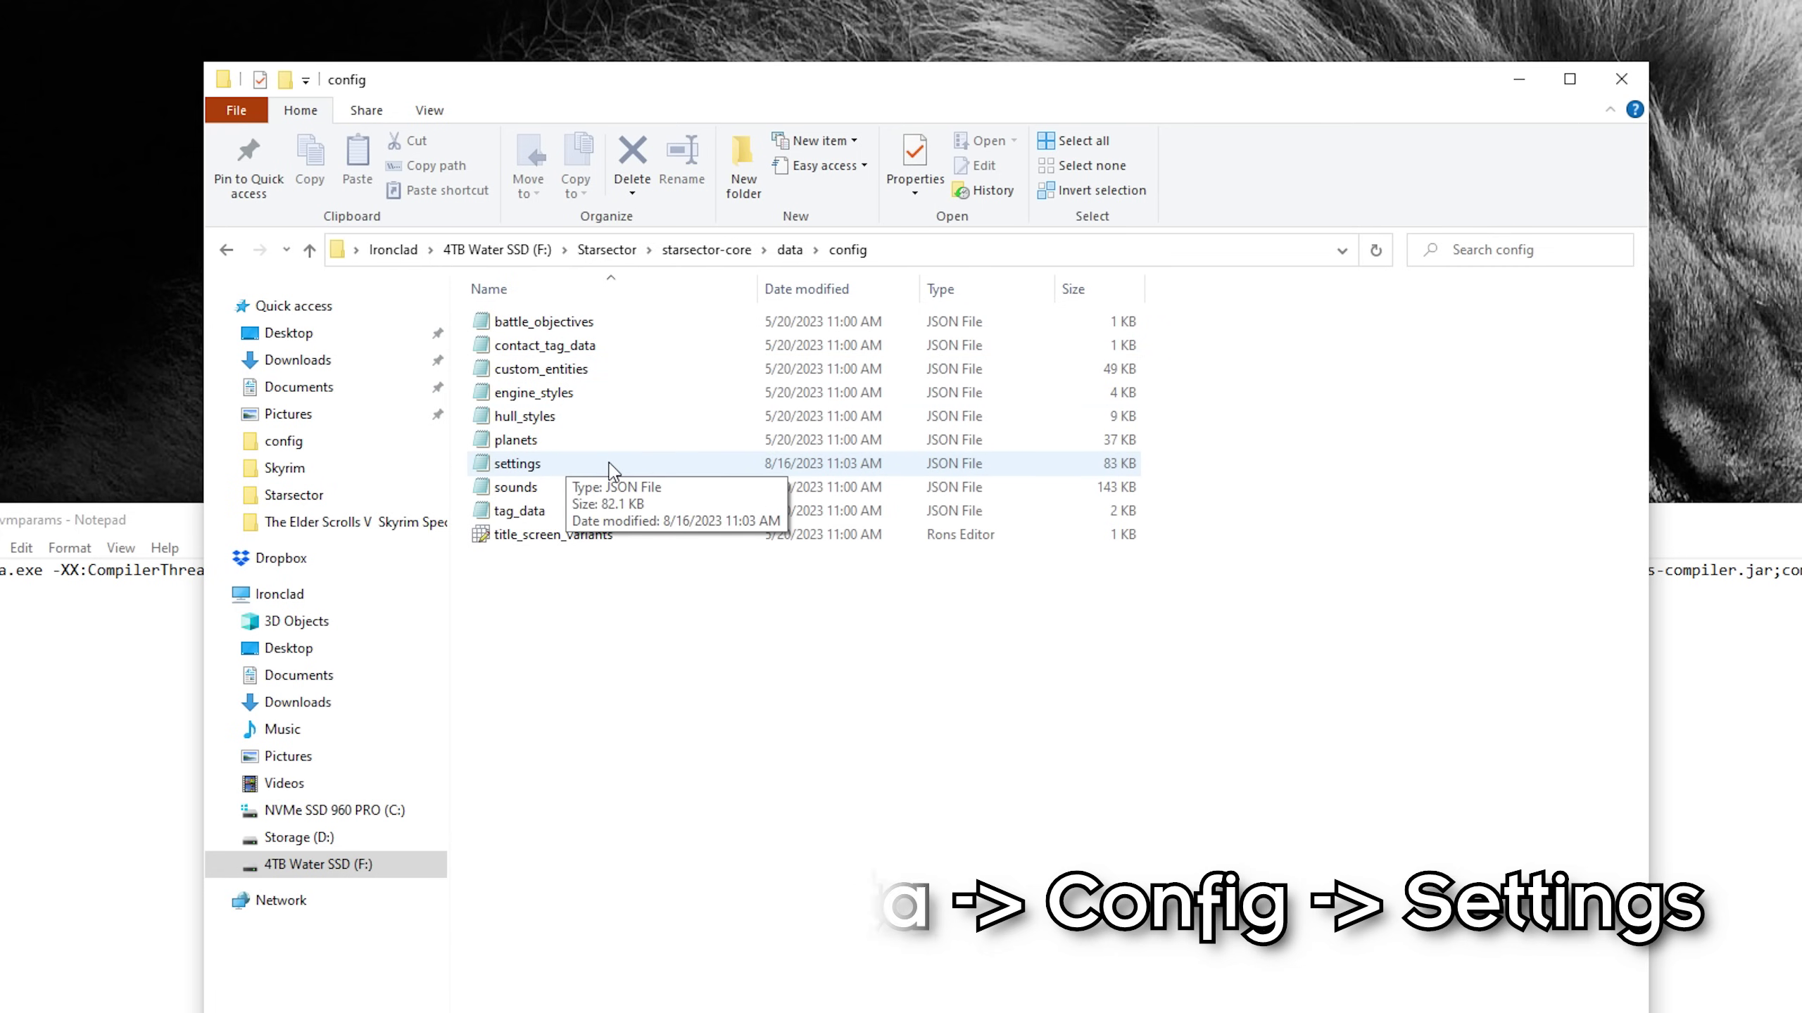
double_click(553, 472)
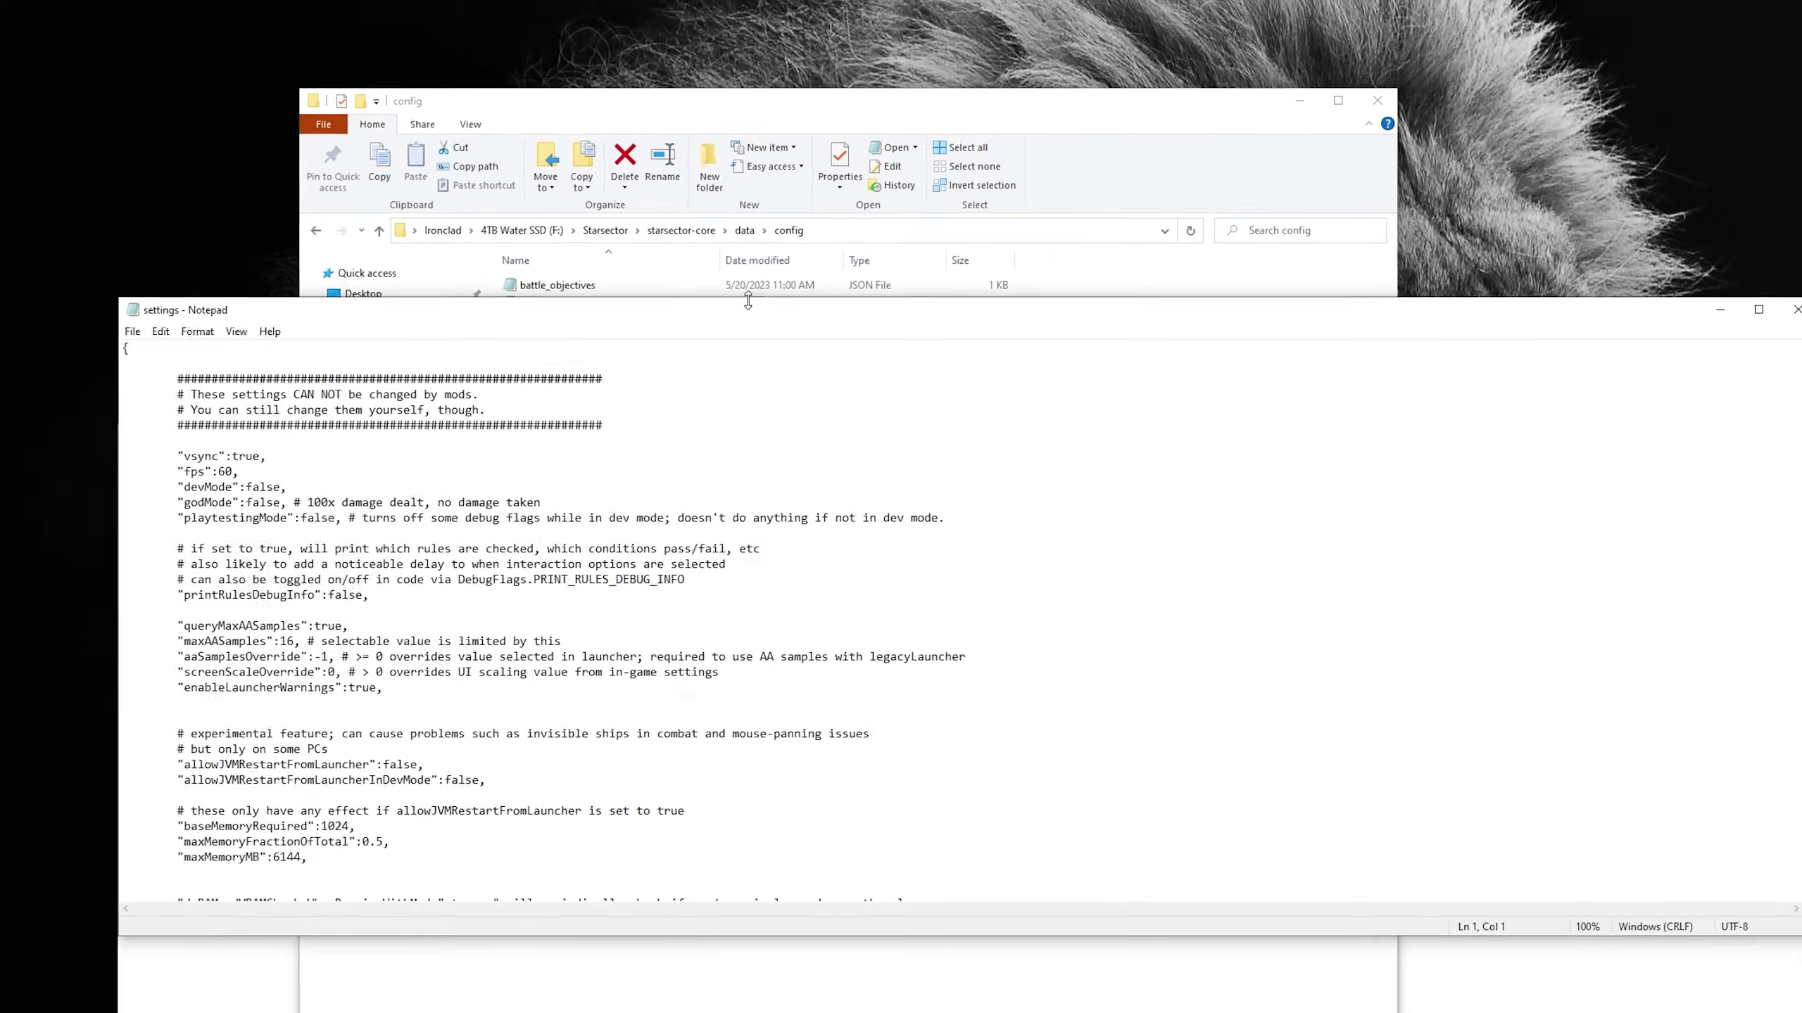
Enlarge the Notepad window and change allowAnyJavaVersion from true to false.
left_click_drag(748, 302, 747, 27)
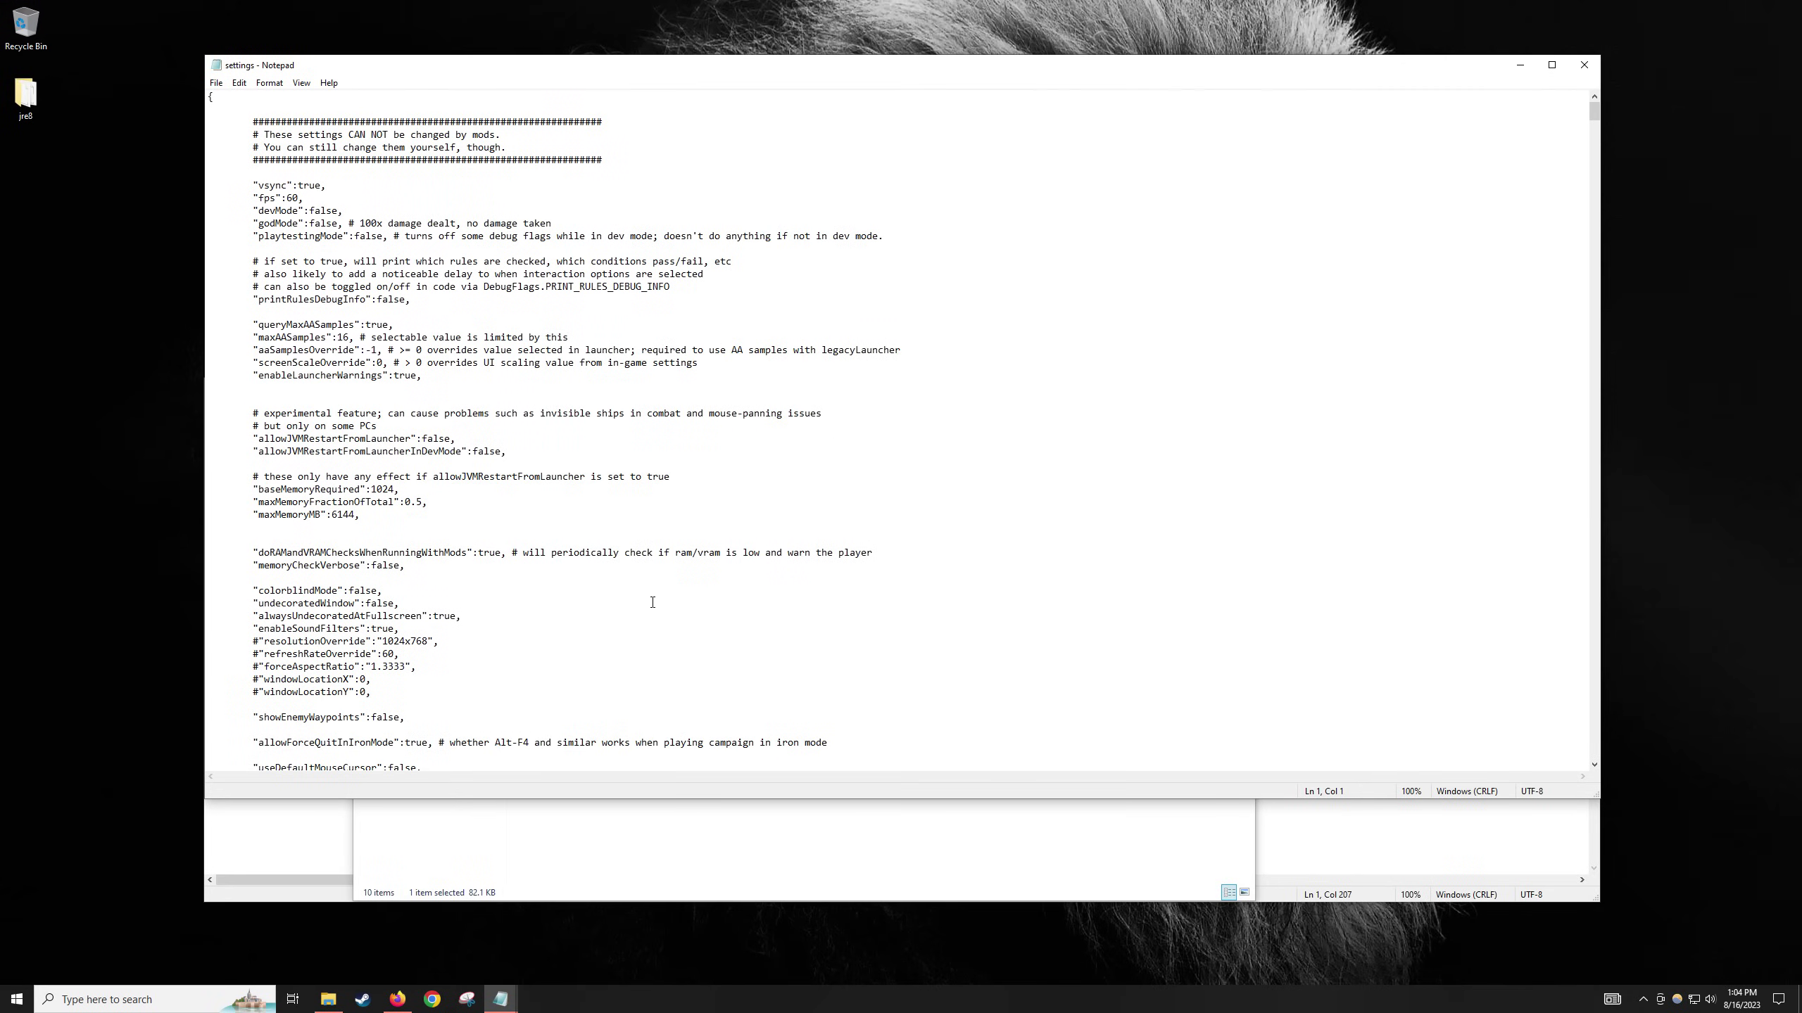
left_click_drag(673, 799, 680, 859)
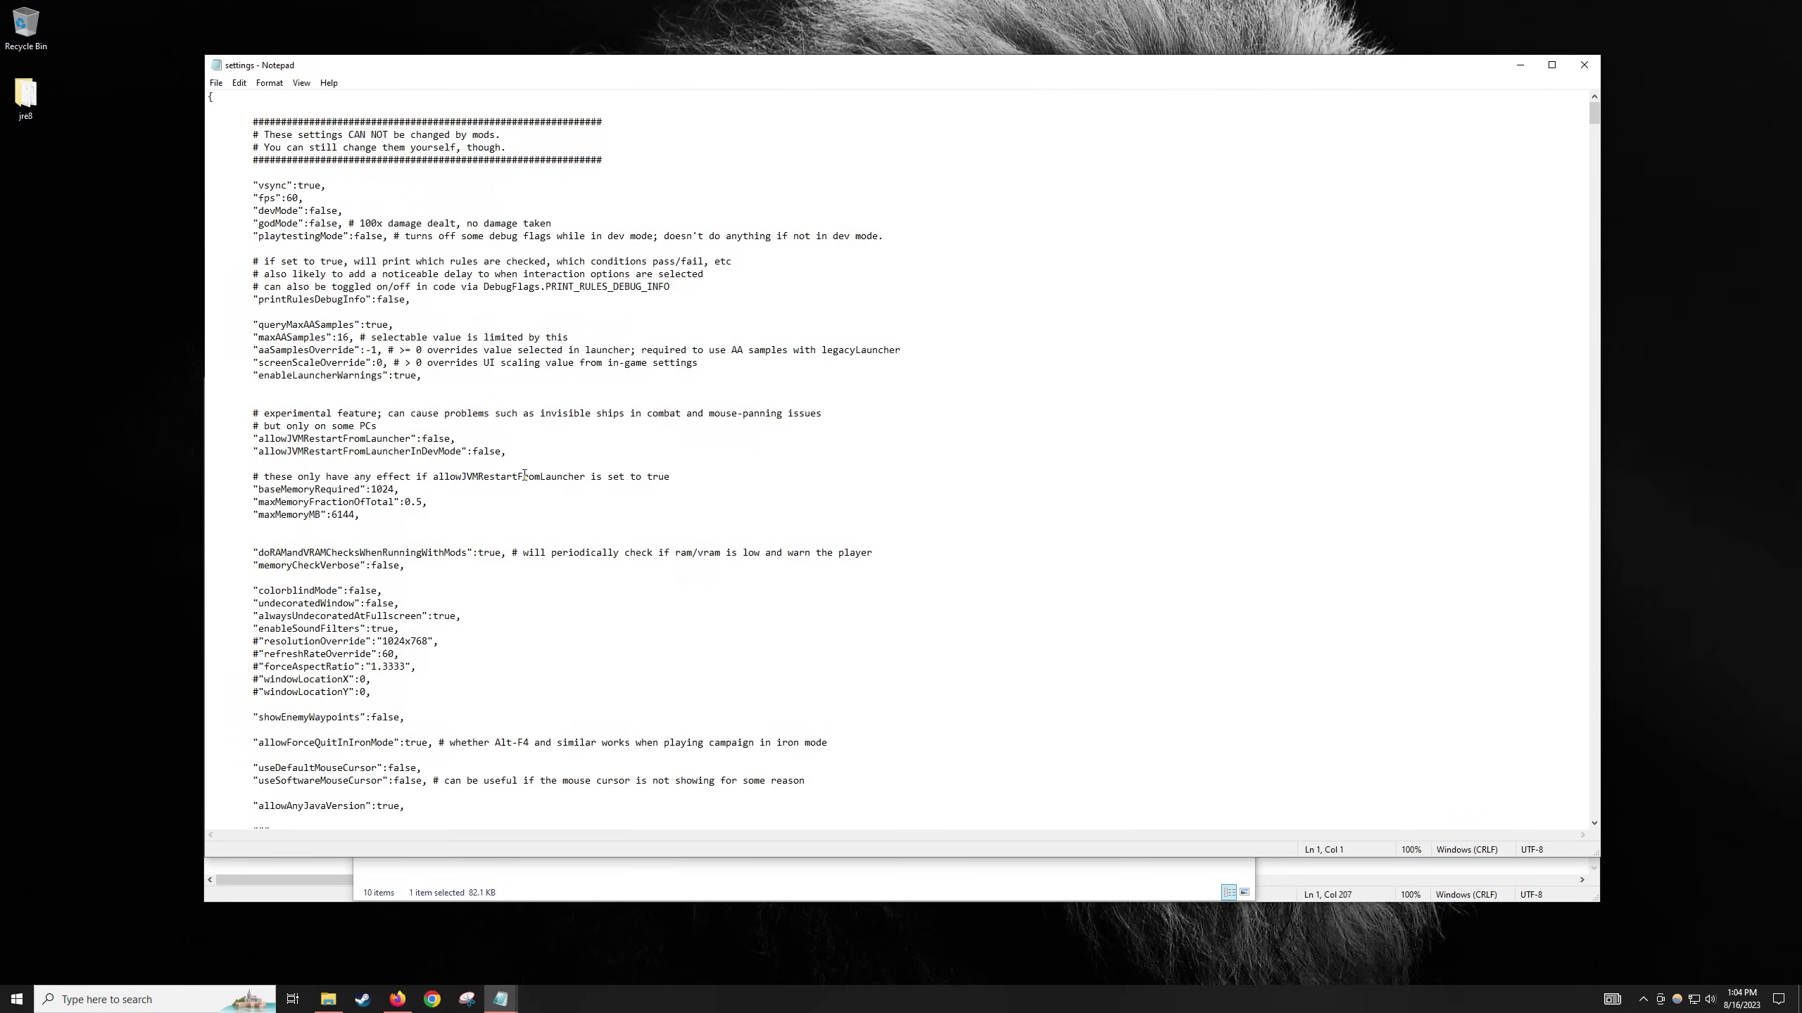
scroll(525, 475, "down", 4)
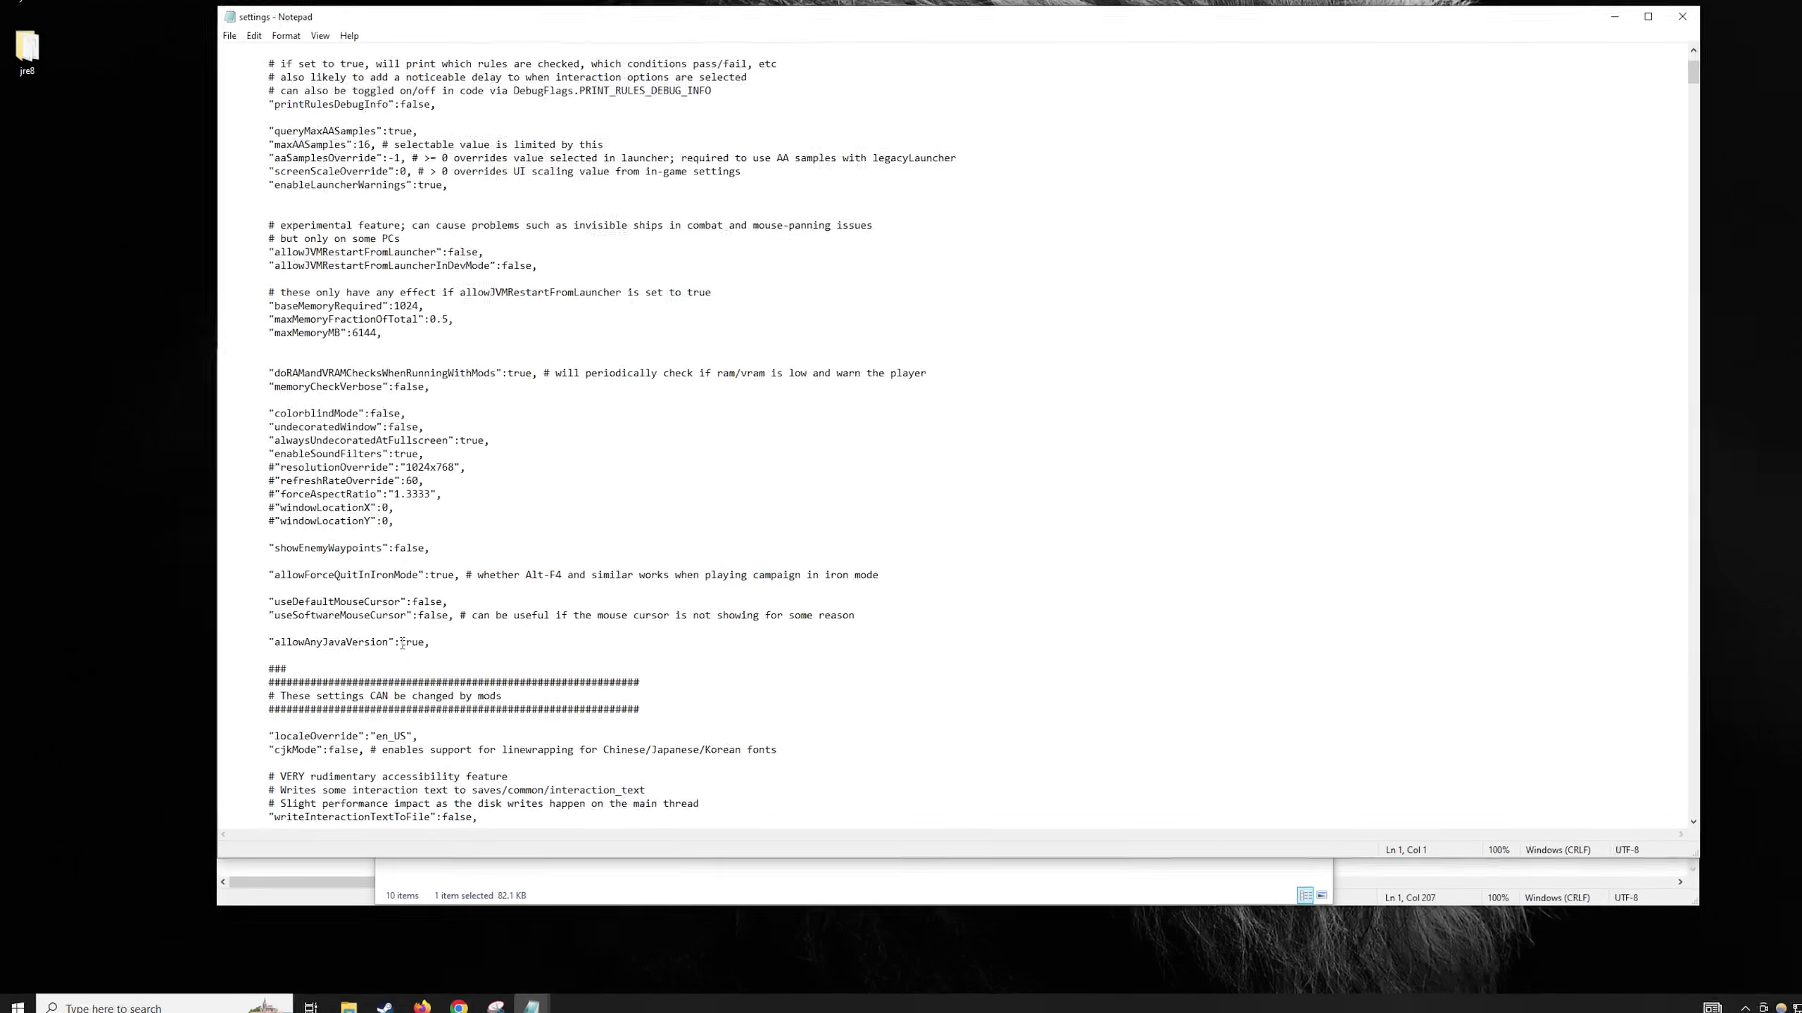
left_click_drag(377, 655, 399, 655)
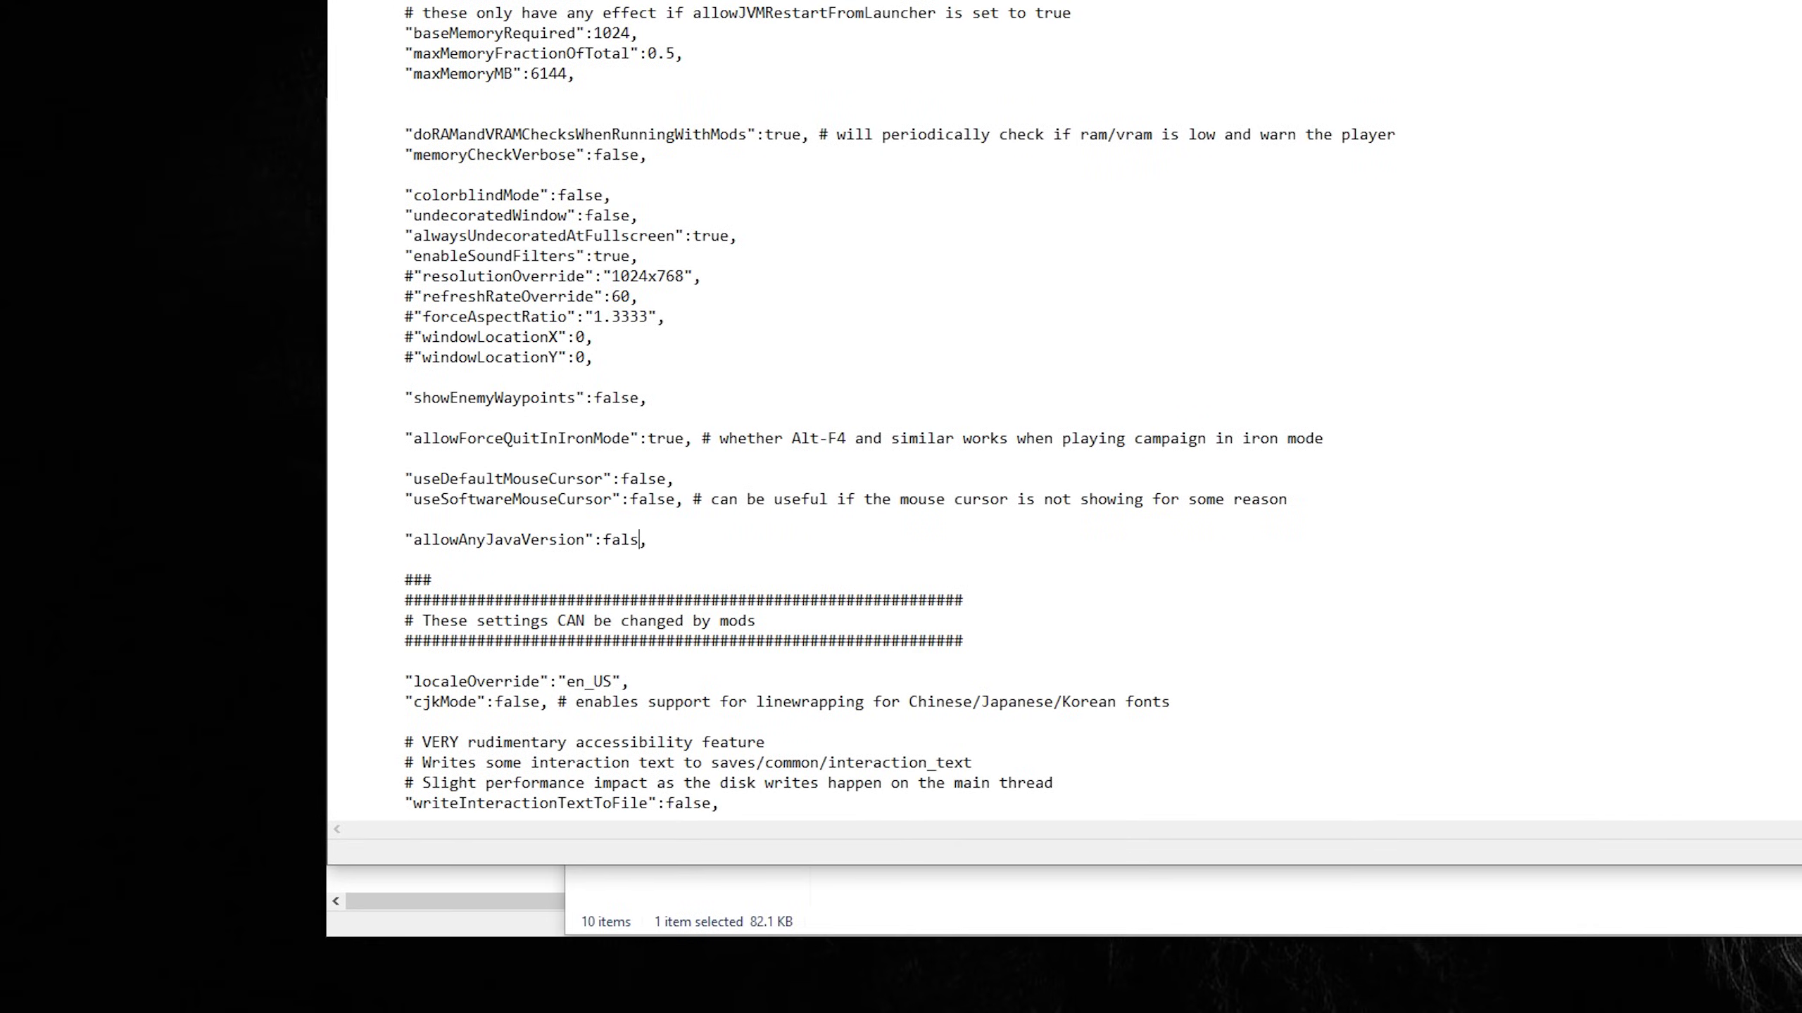
left_click(705, 382)
scroll(681, 376, "up", 7)
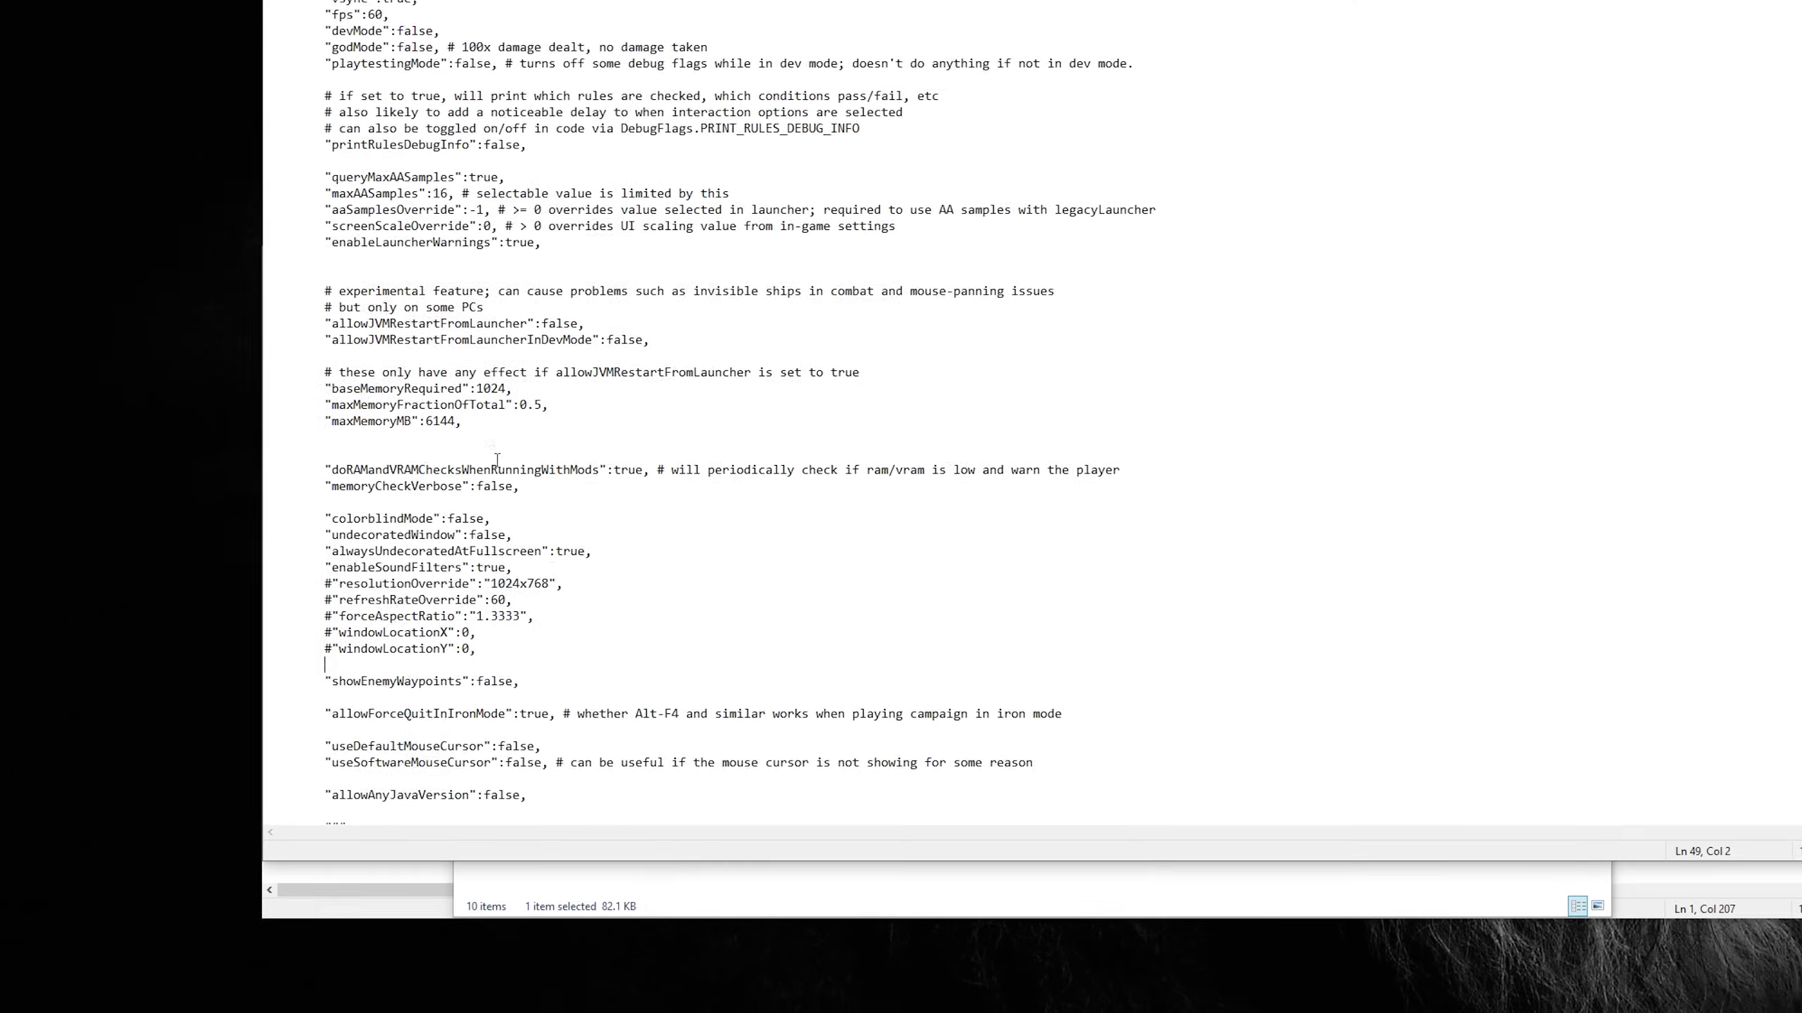
scroll(465, 664, "down", 2)
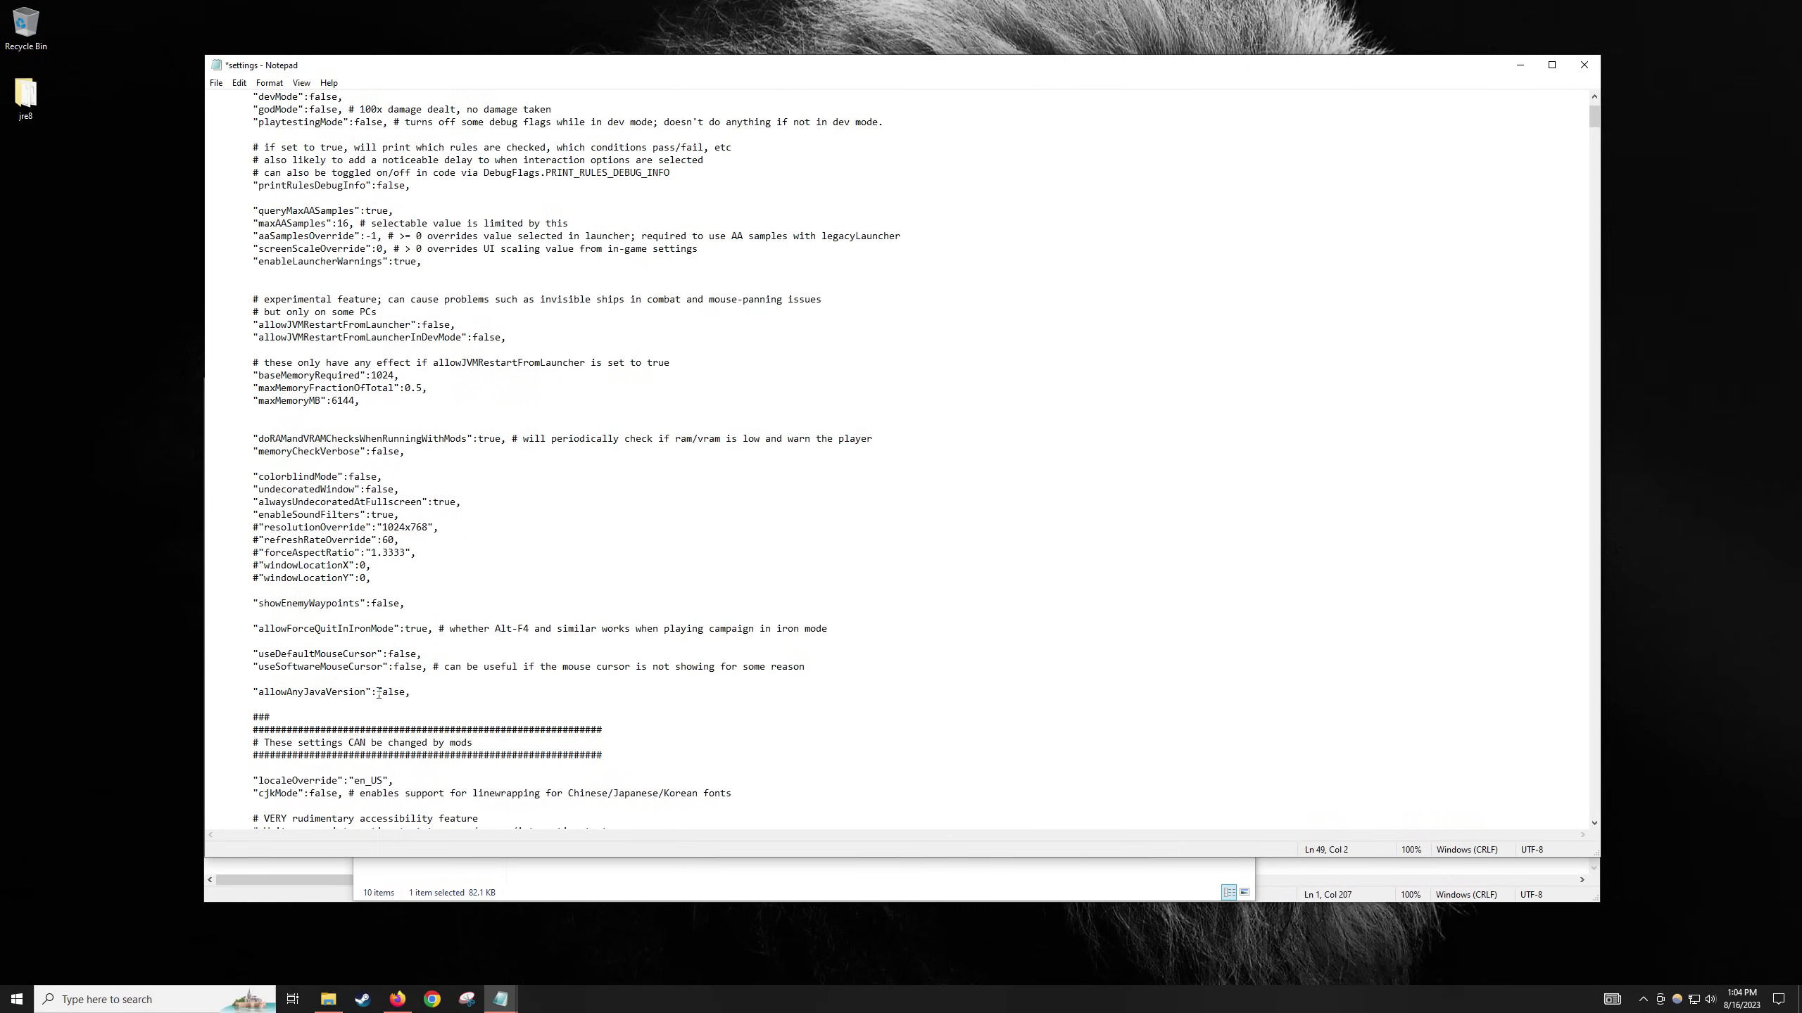
left_click(531, 427)
scroll(530, 426, "up", 3)
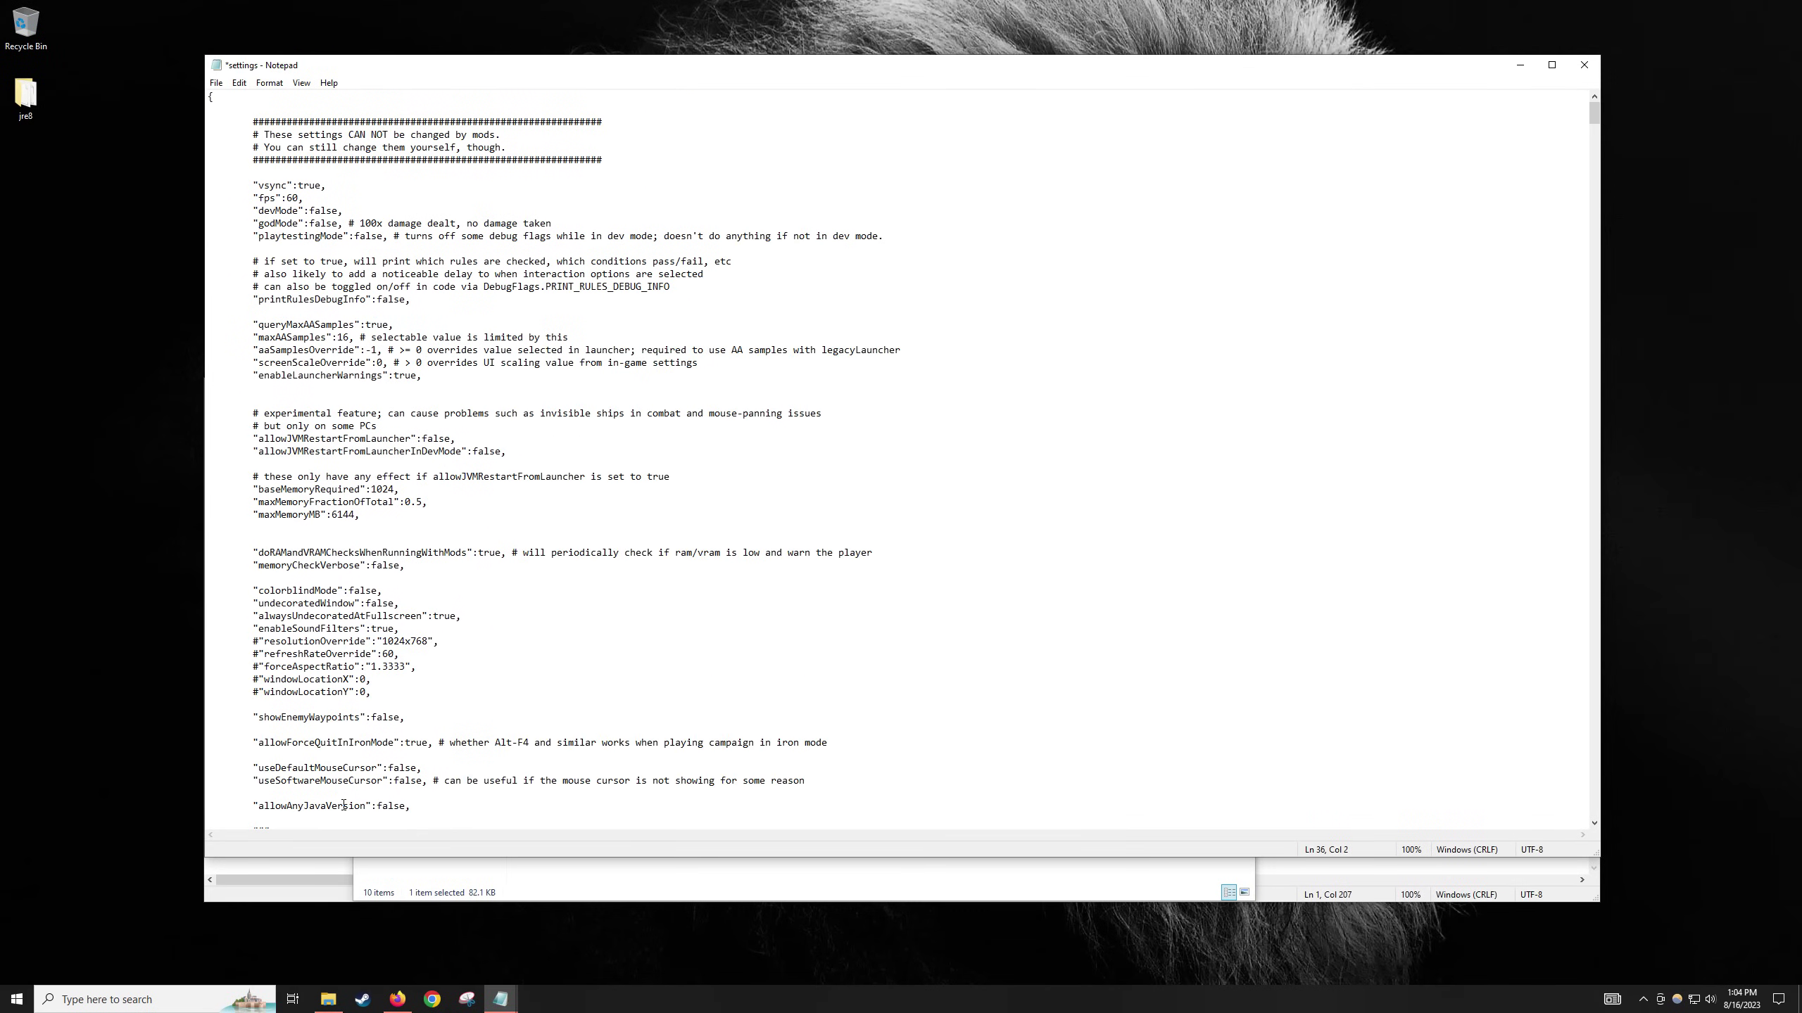
Find allowAnyJavaVersion by searching 'java', set it back to true, and save settings.
key("ctrl+f")
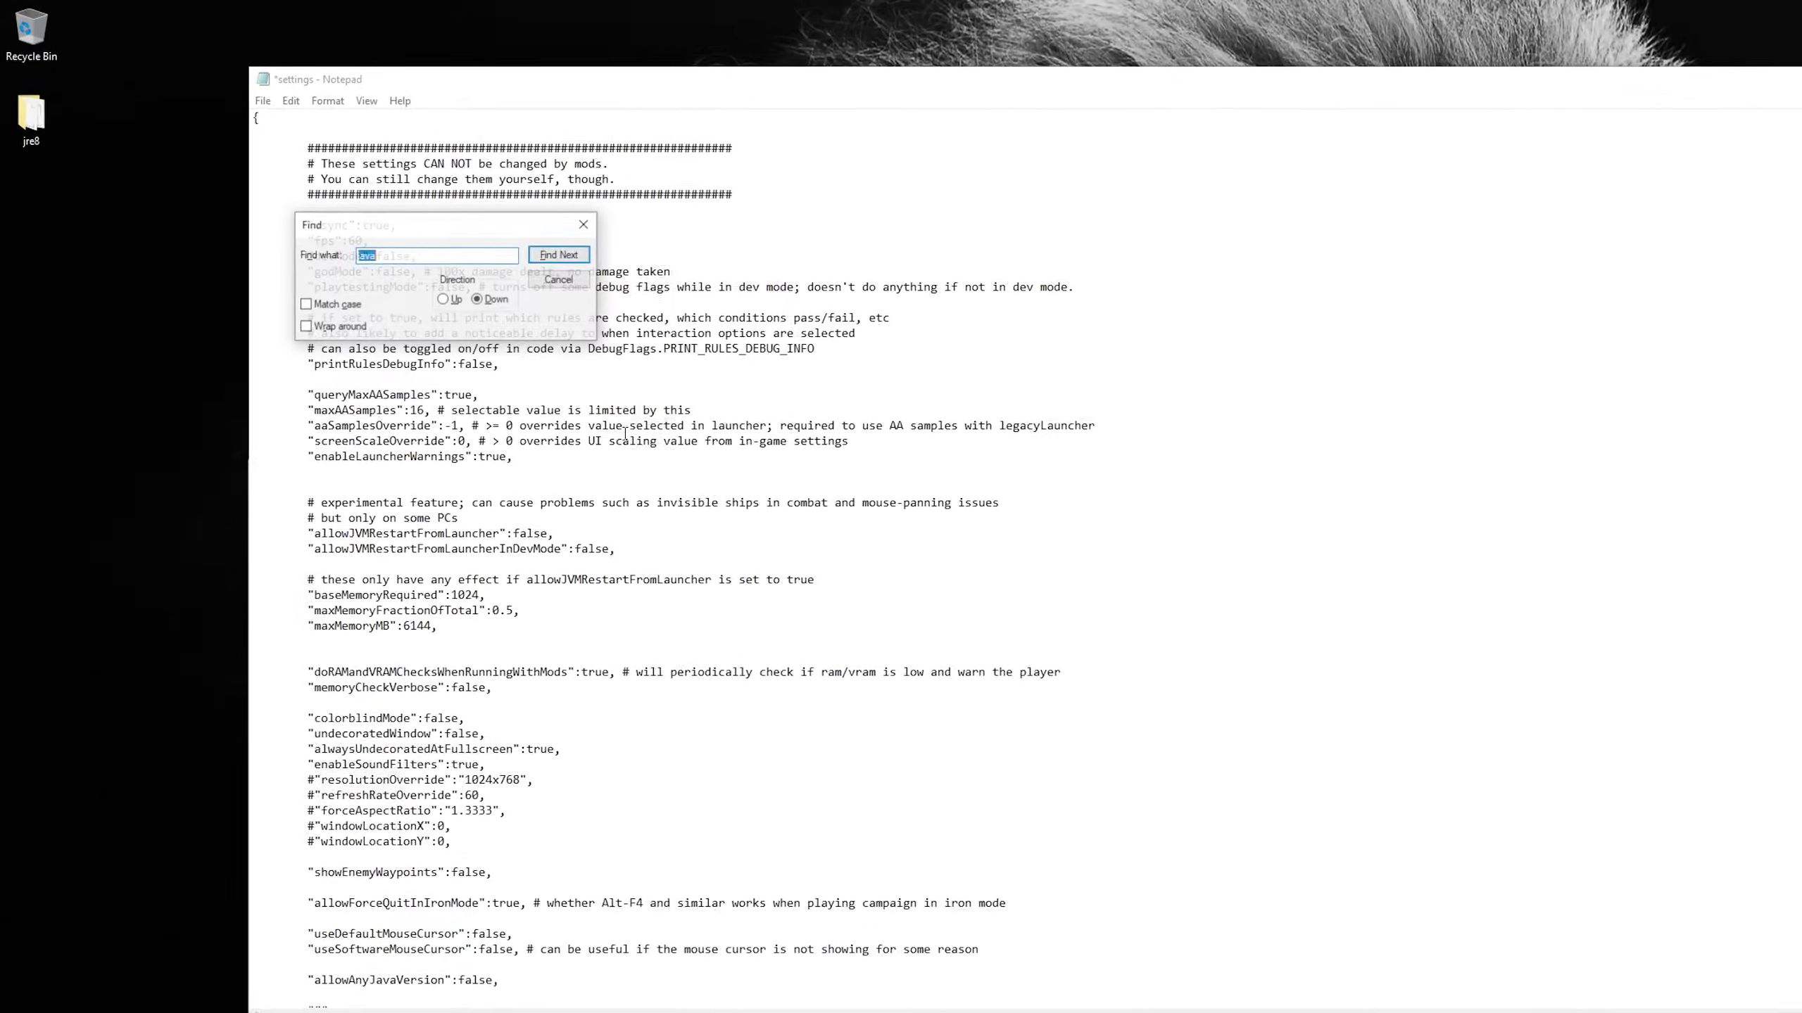
type("java")
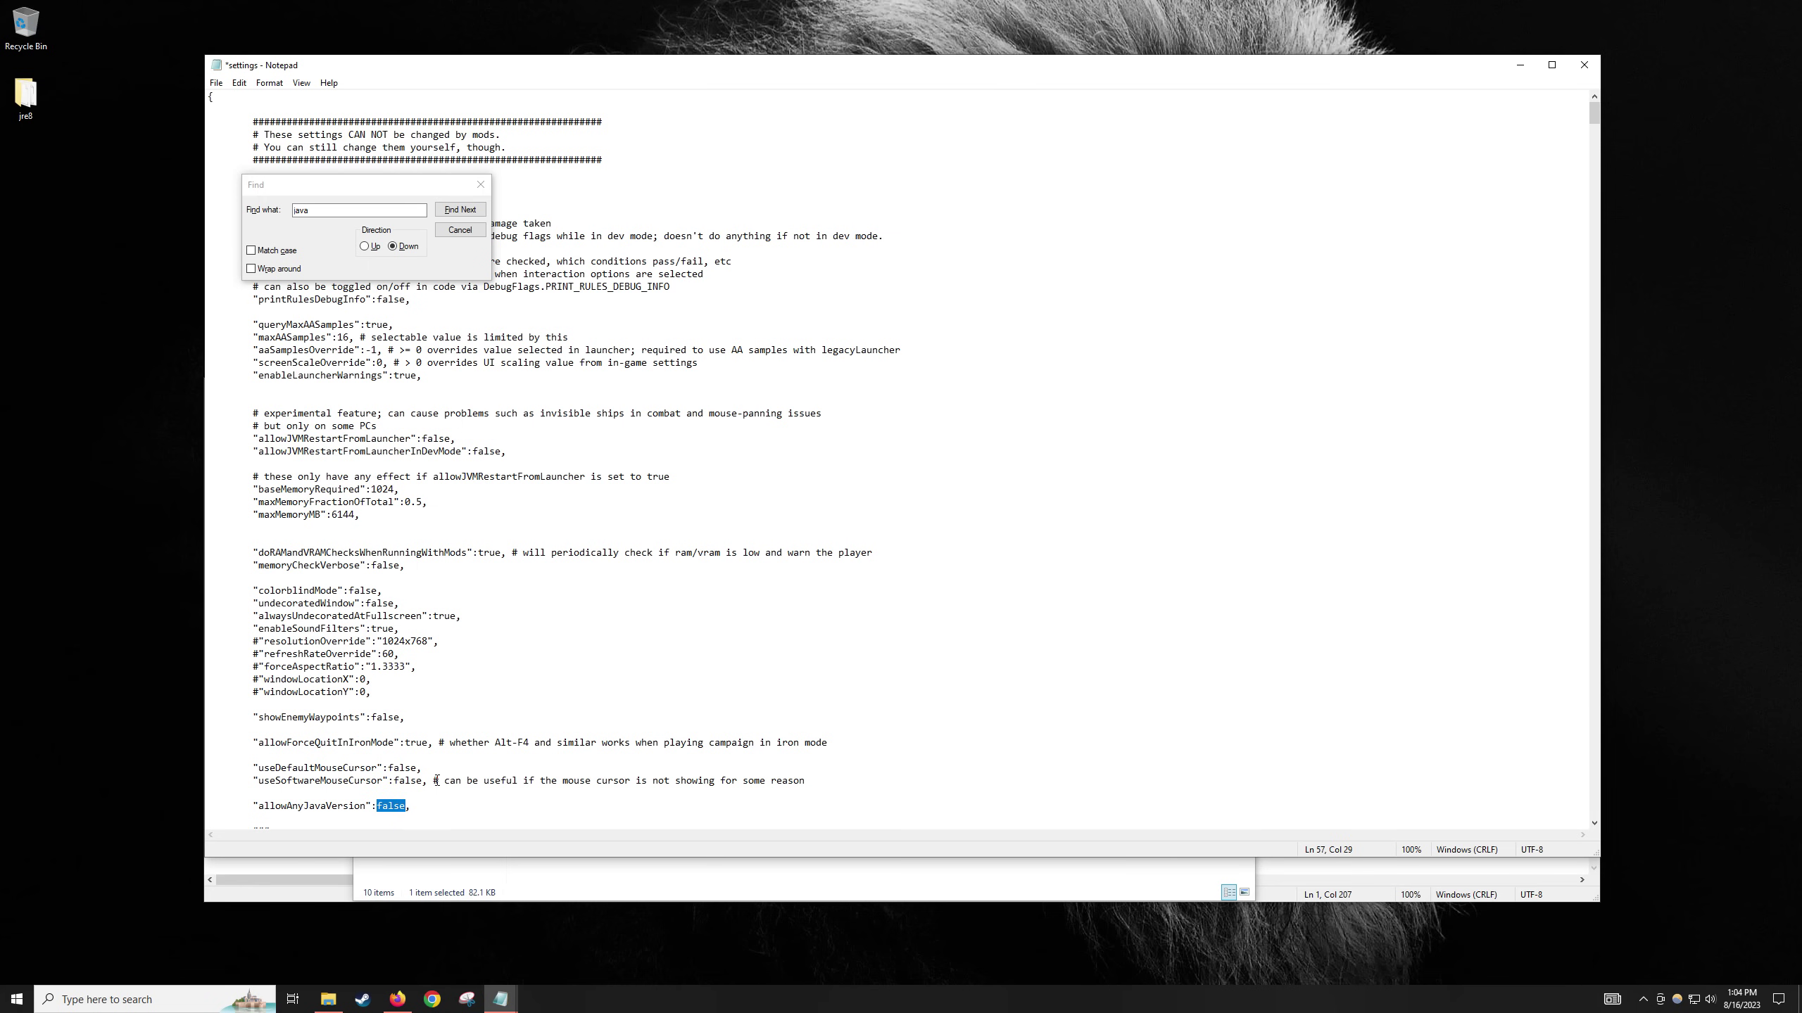
type("true")
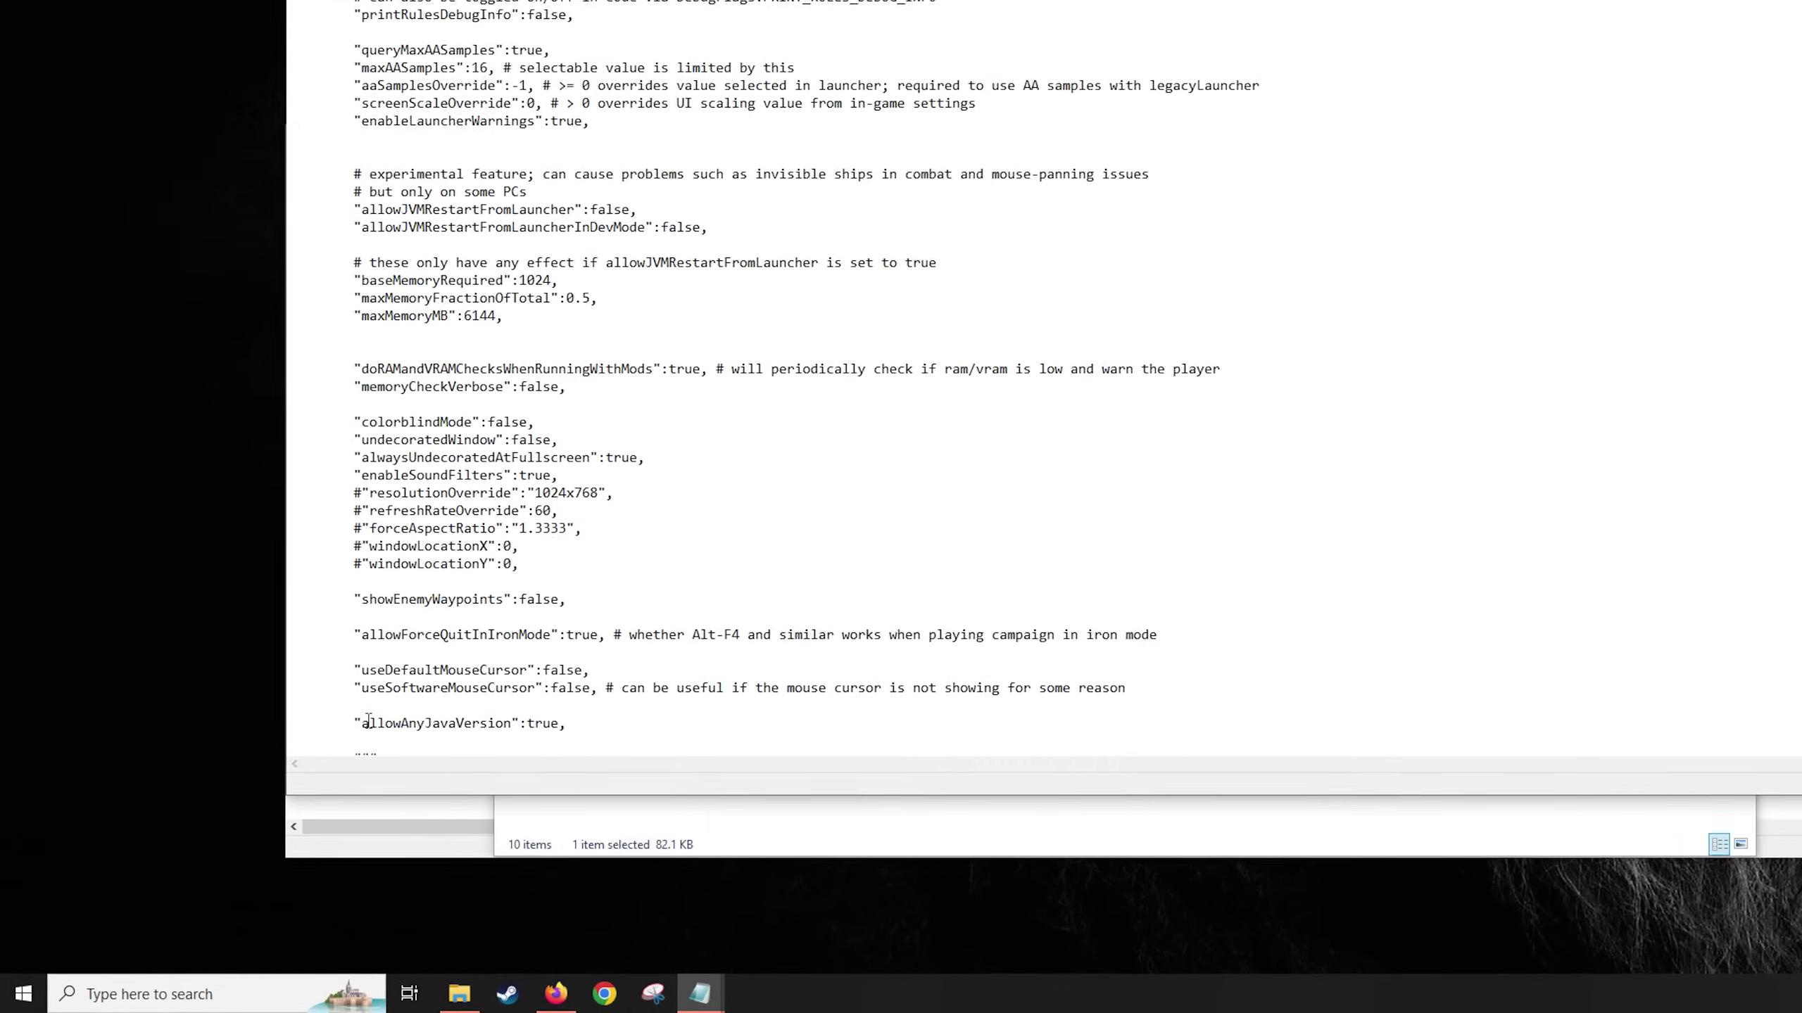
left_click_drag(383, 704, 594, 703)
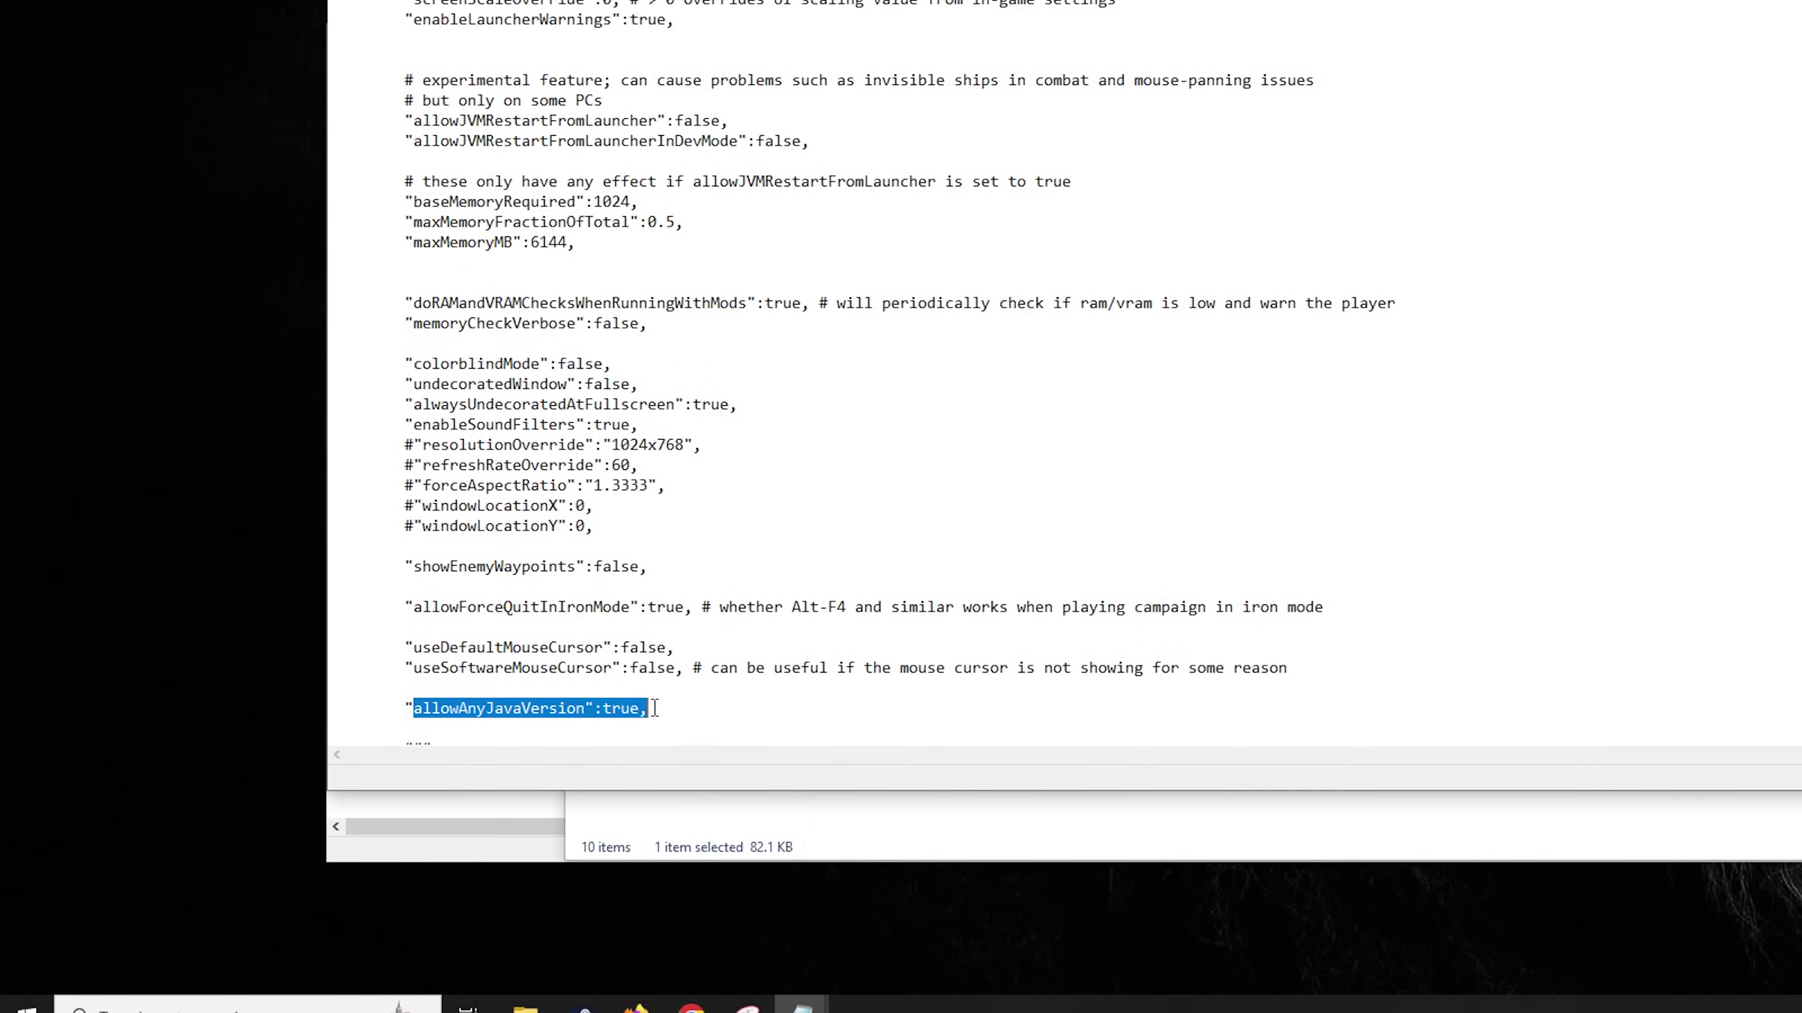
left_click(616, 704)
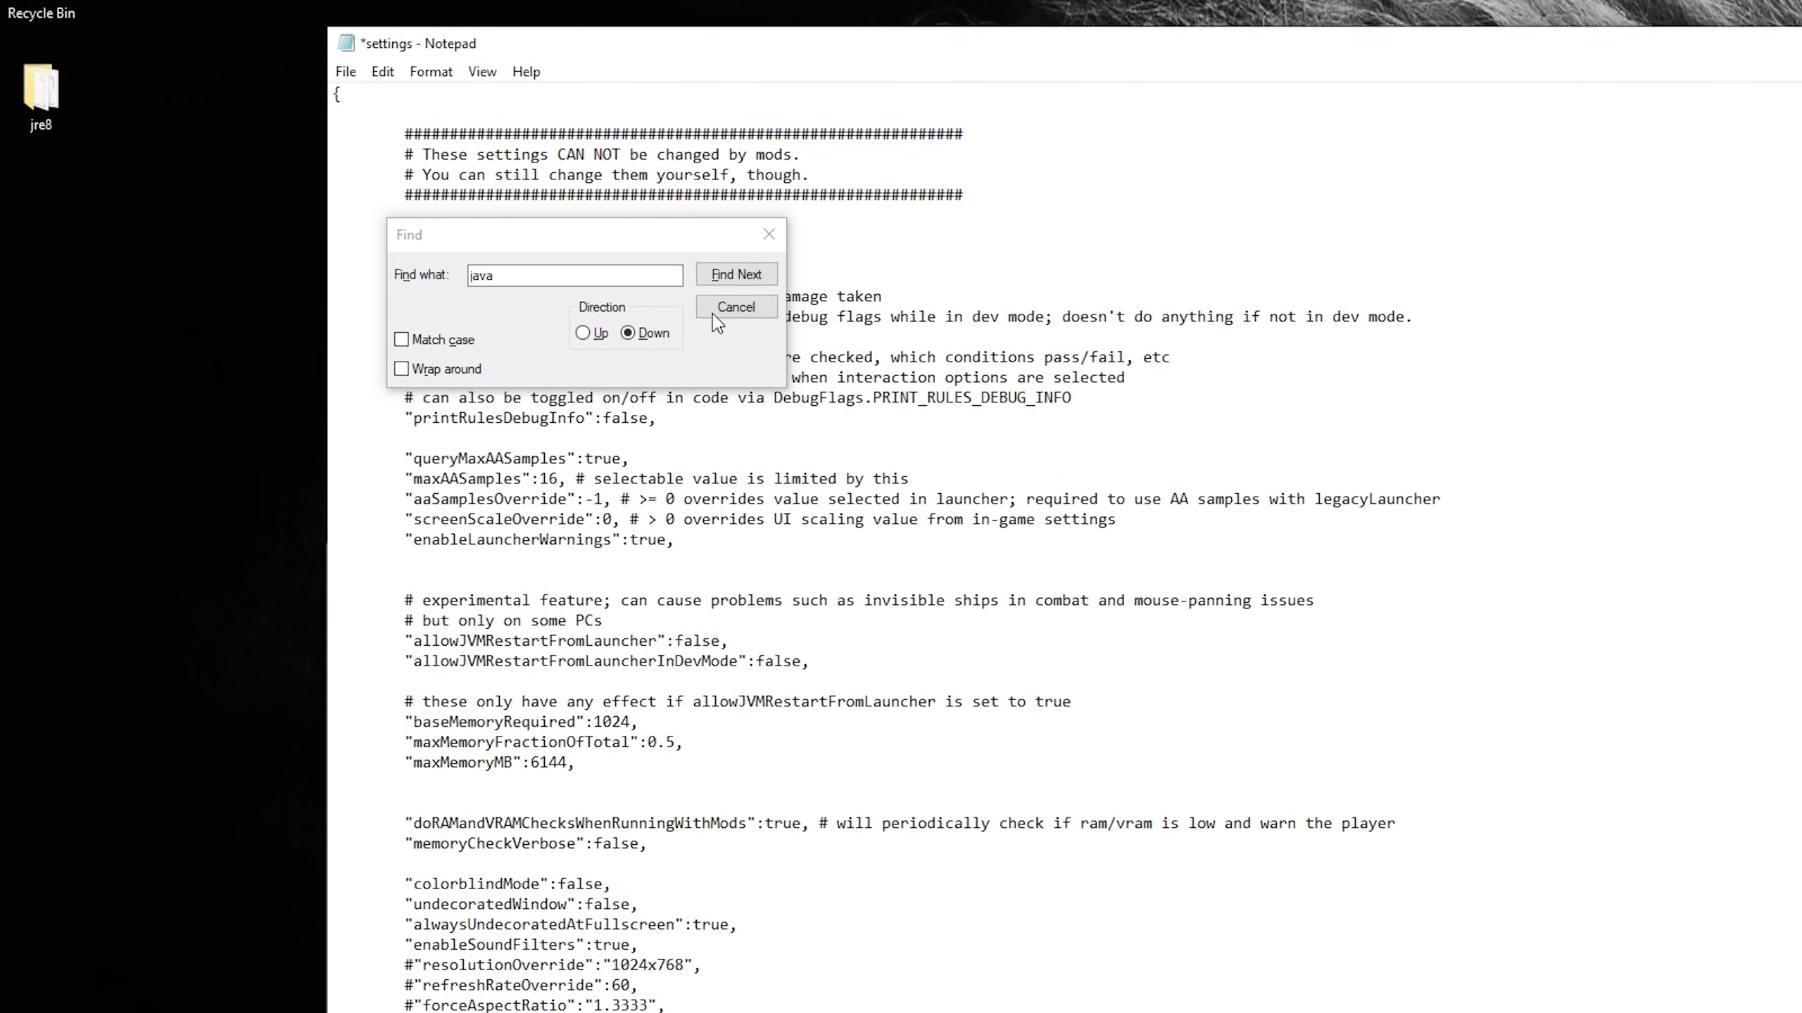
left_click(735, 365)
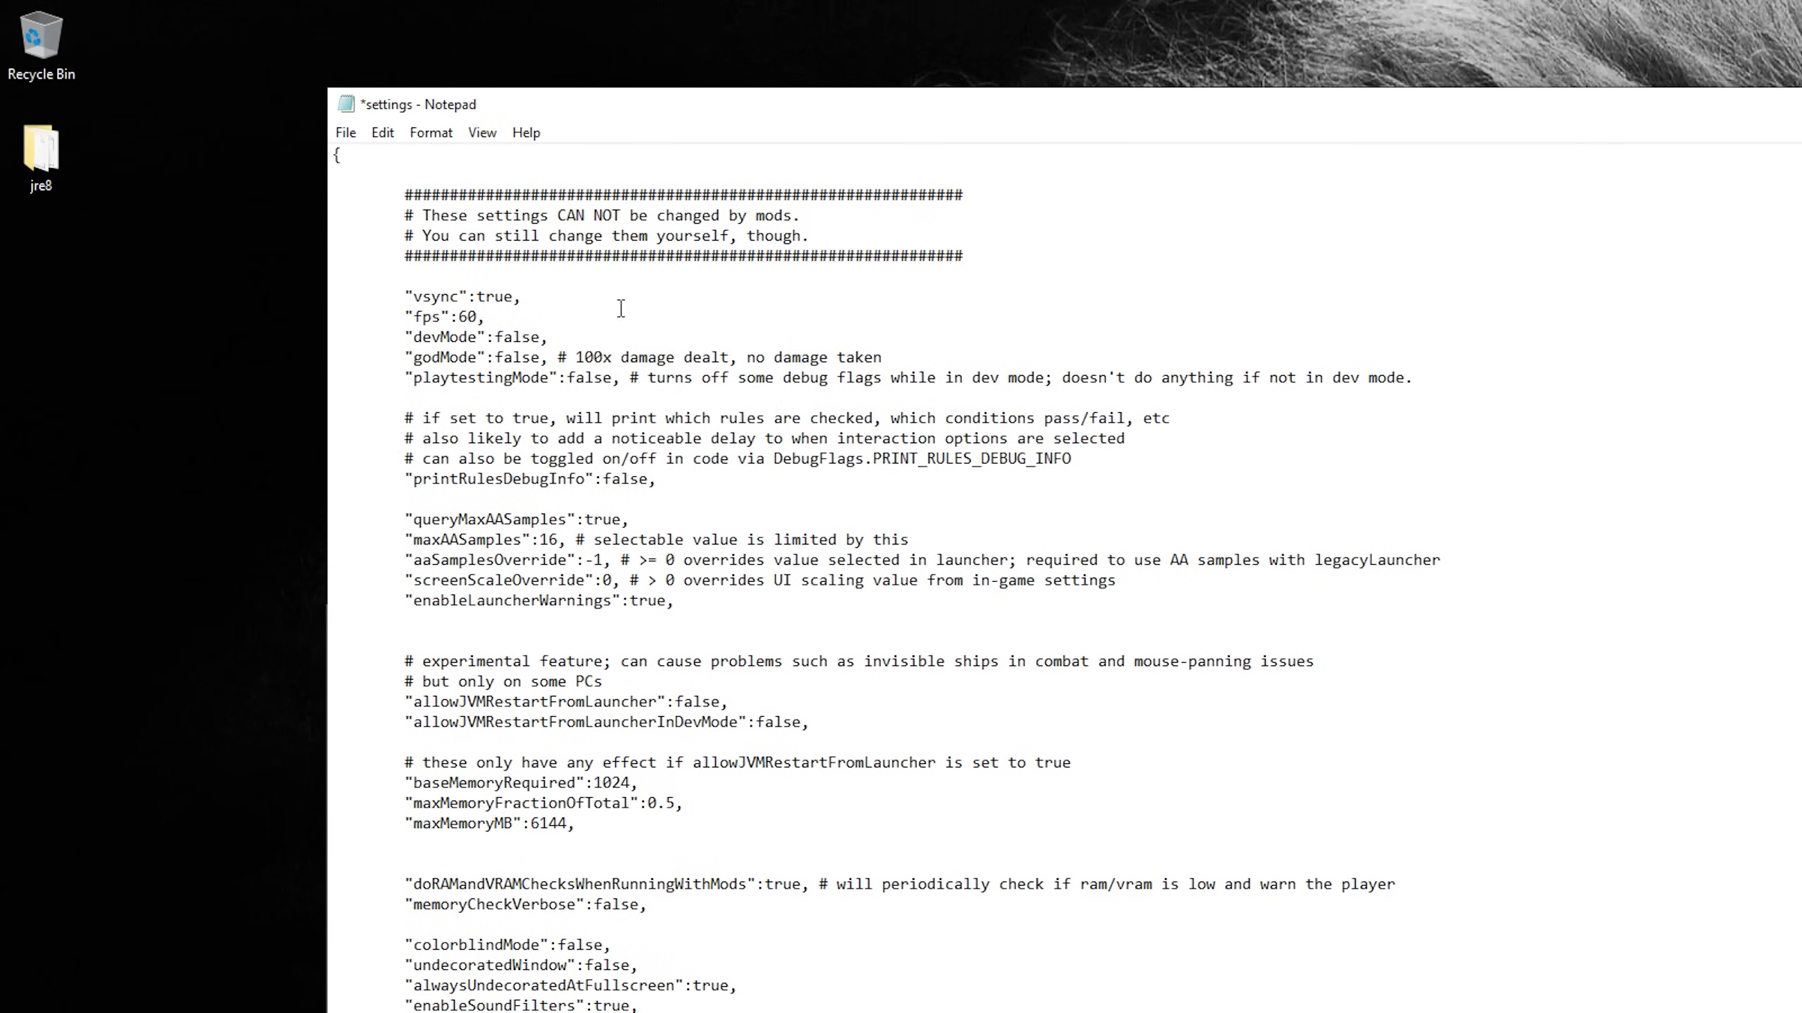
left_click(344, 135)
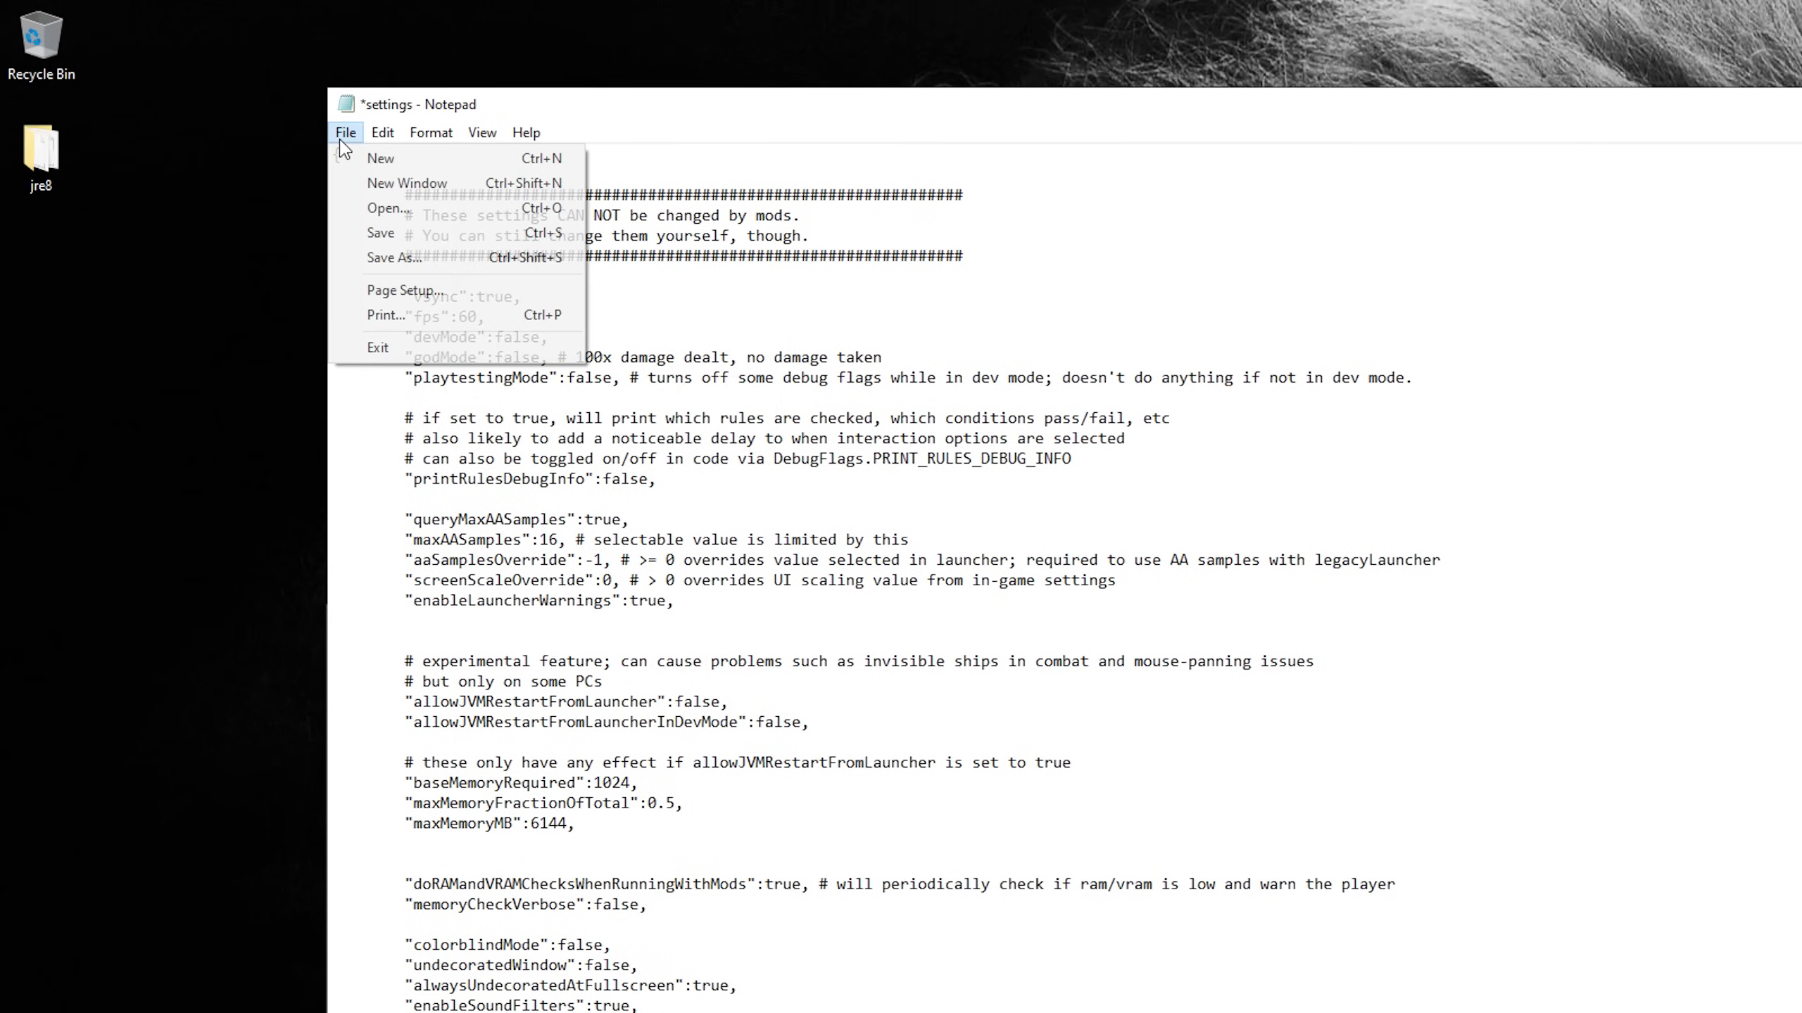
left_click(390, 235)
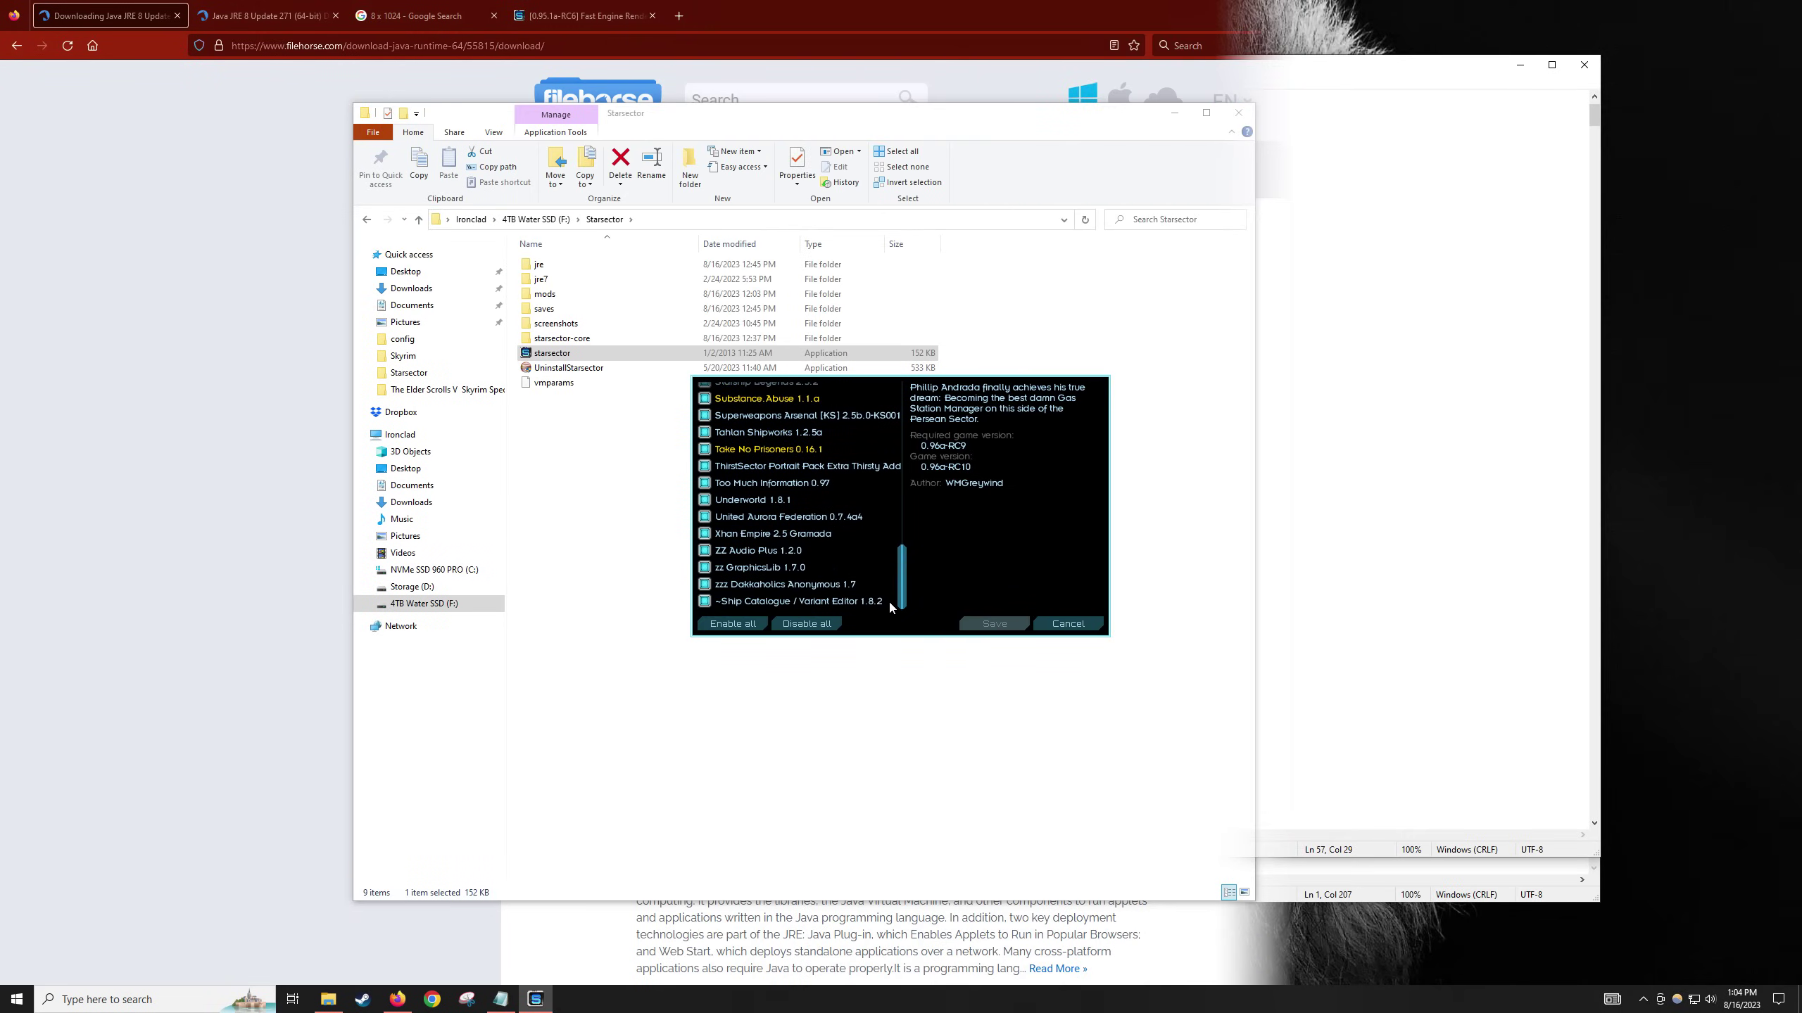
Scroll and drag the view while Starsector loads the campaign beside Favonius.
scroll(899, 491, "down", 2)
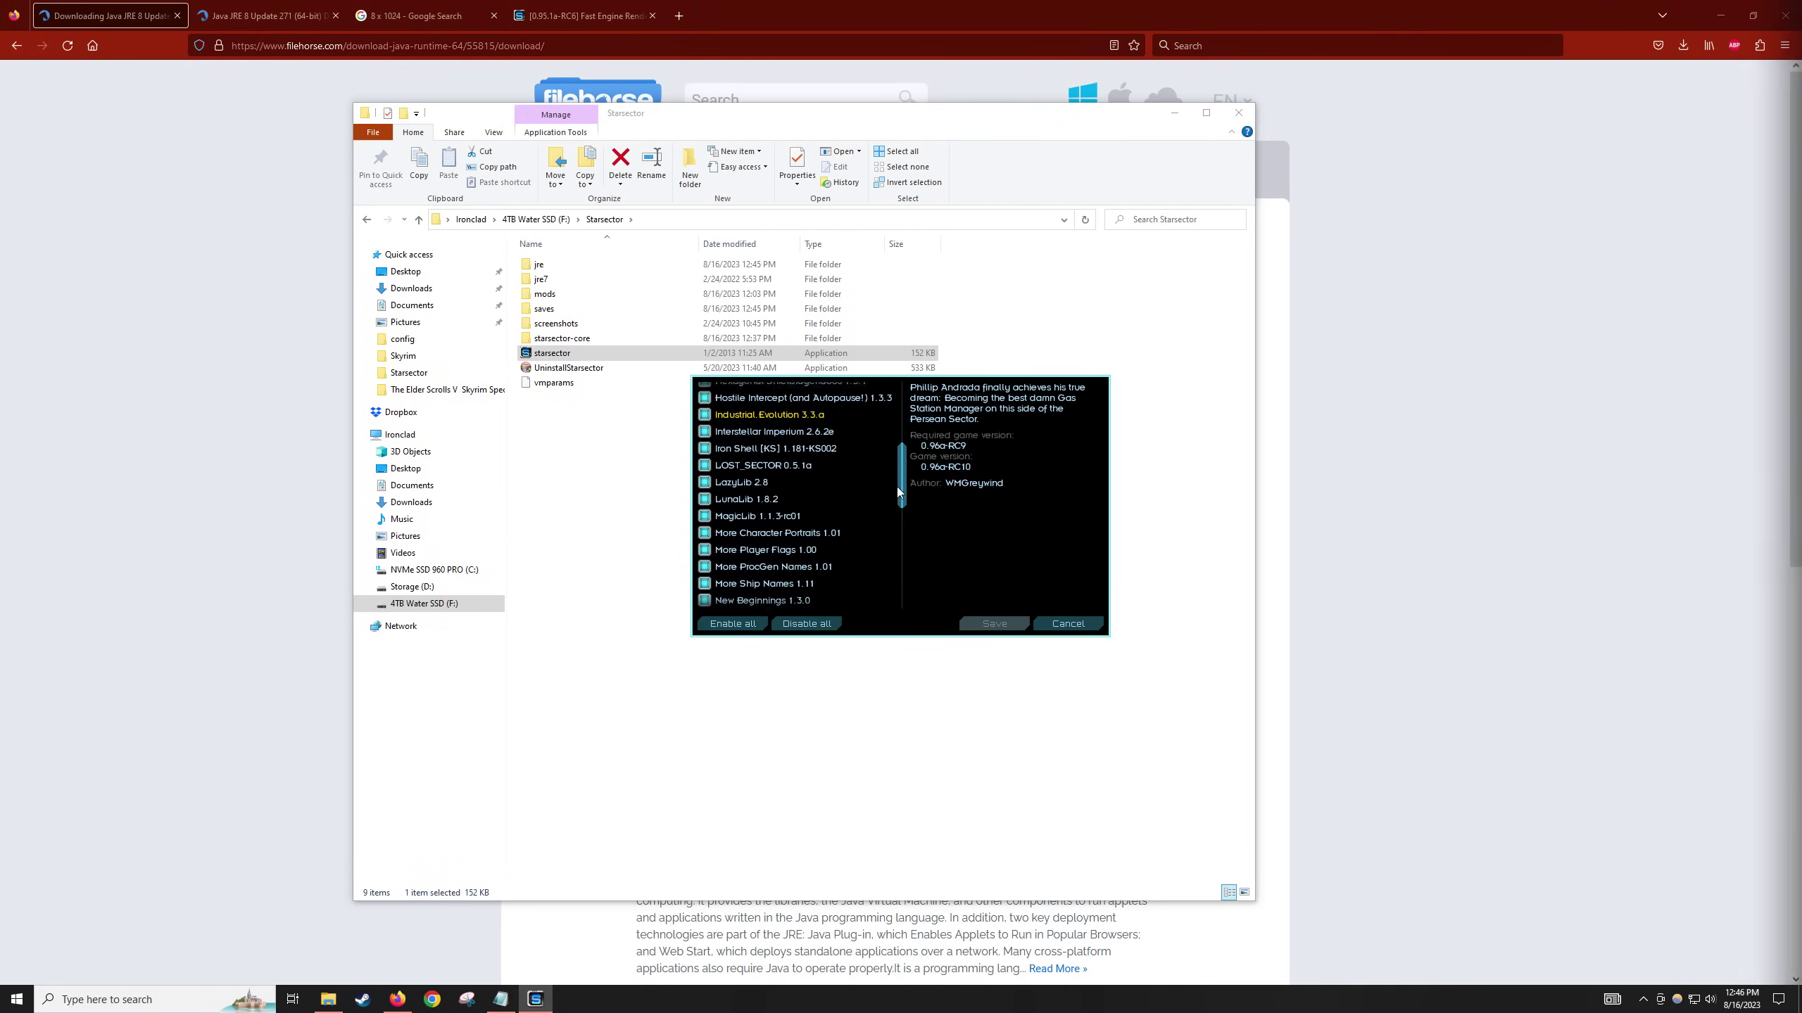
left_click_drag(899, 491, 902, 429)
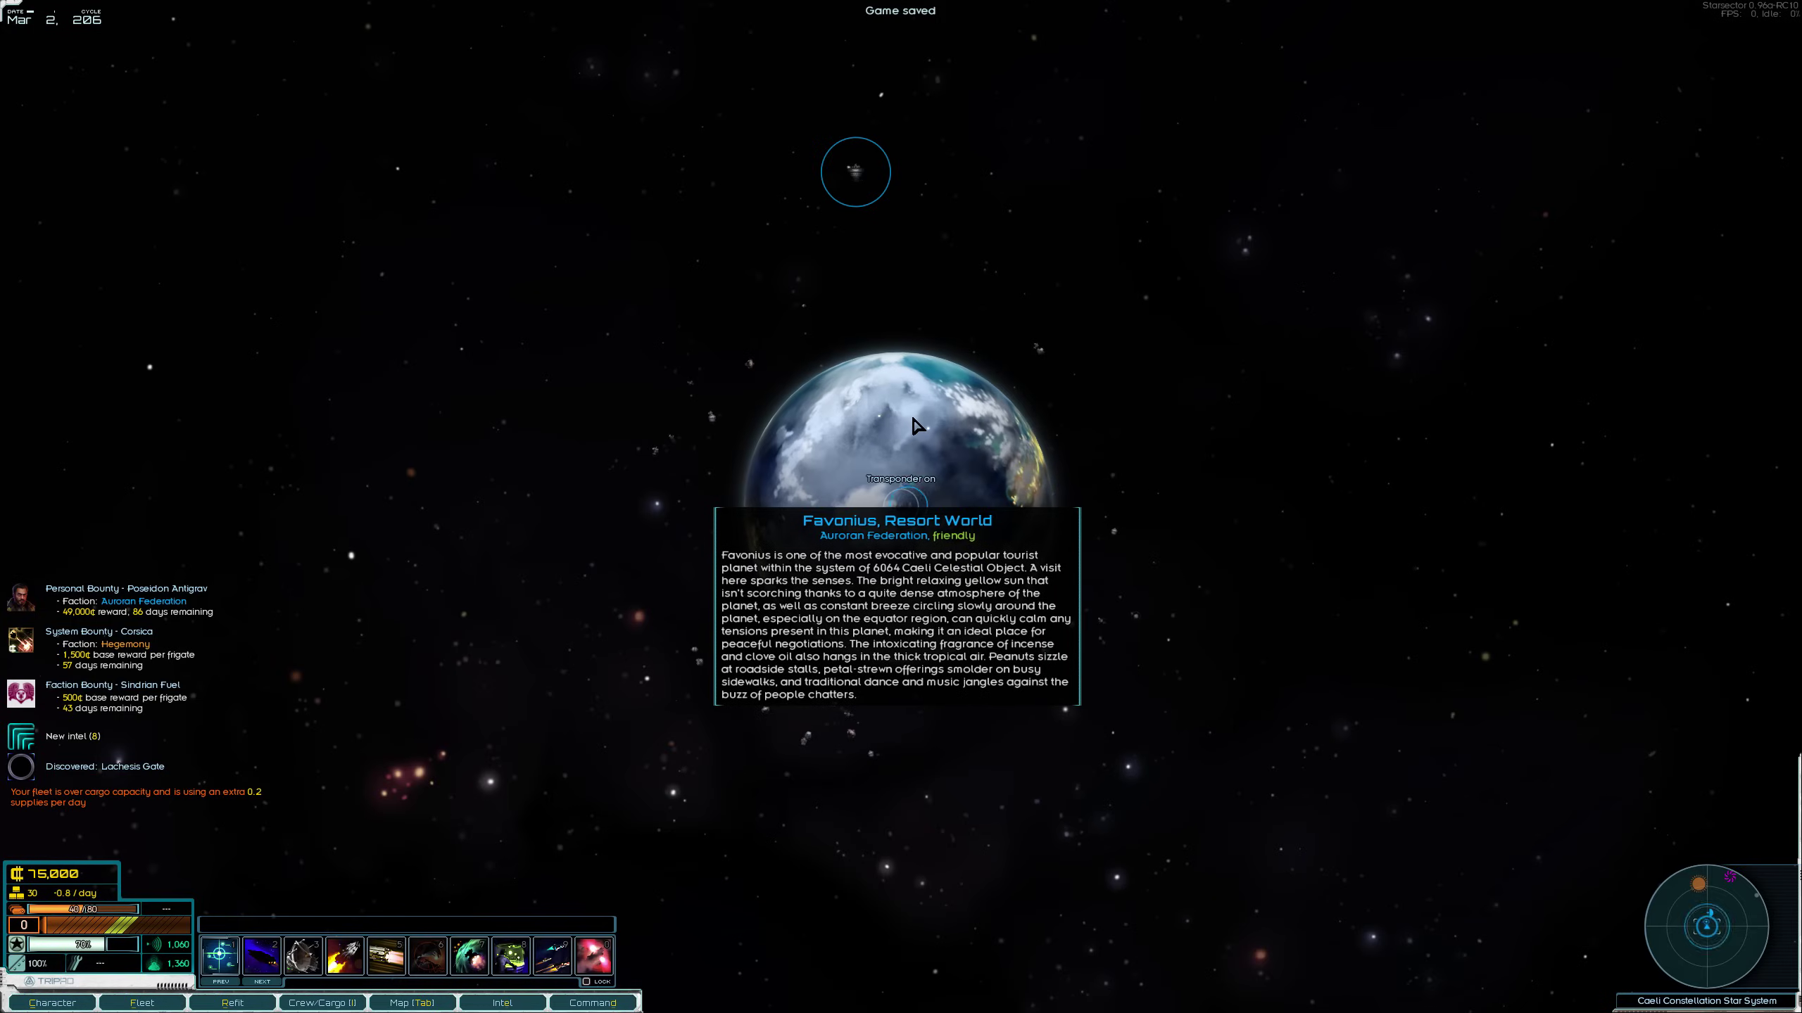
scroll(888, 508, "down", 3)
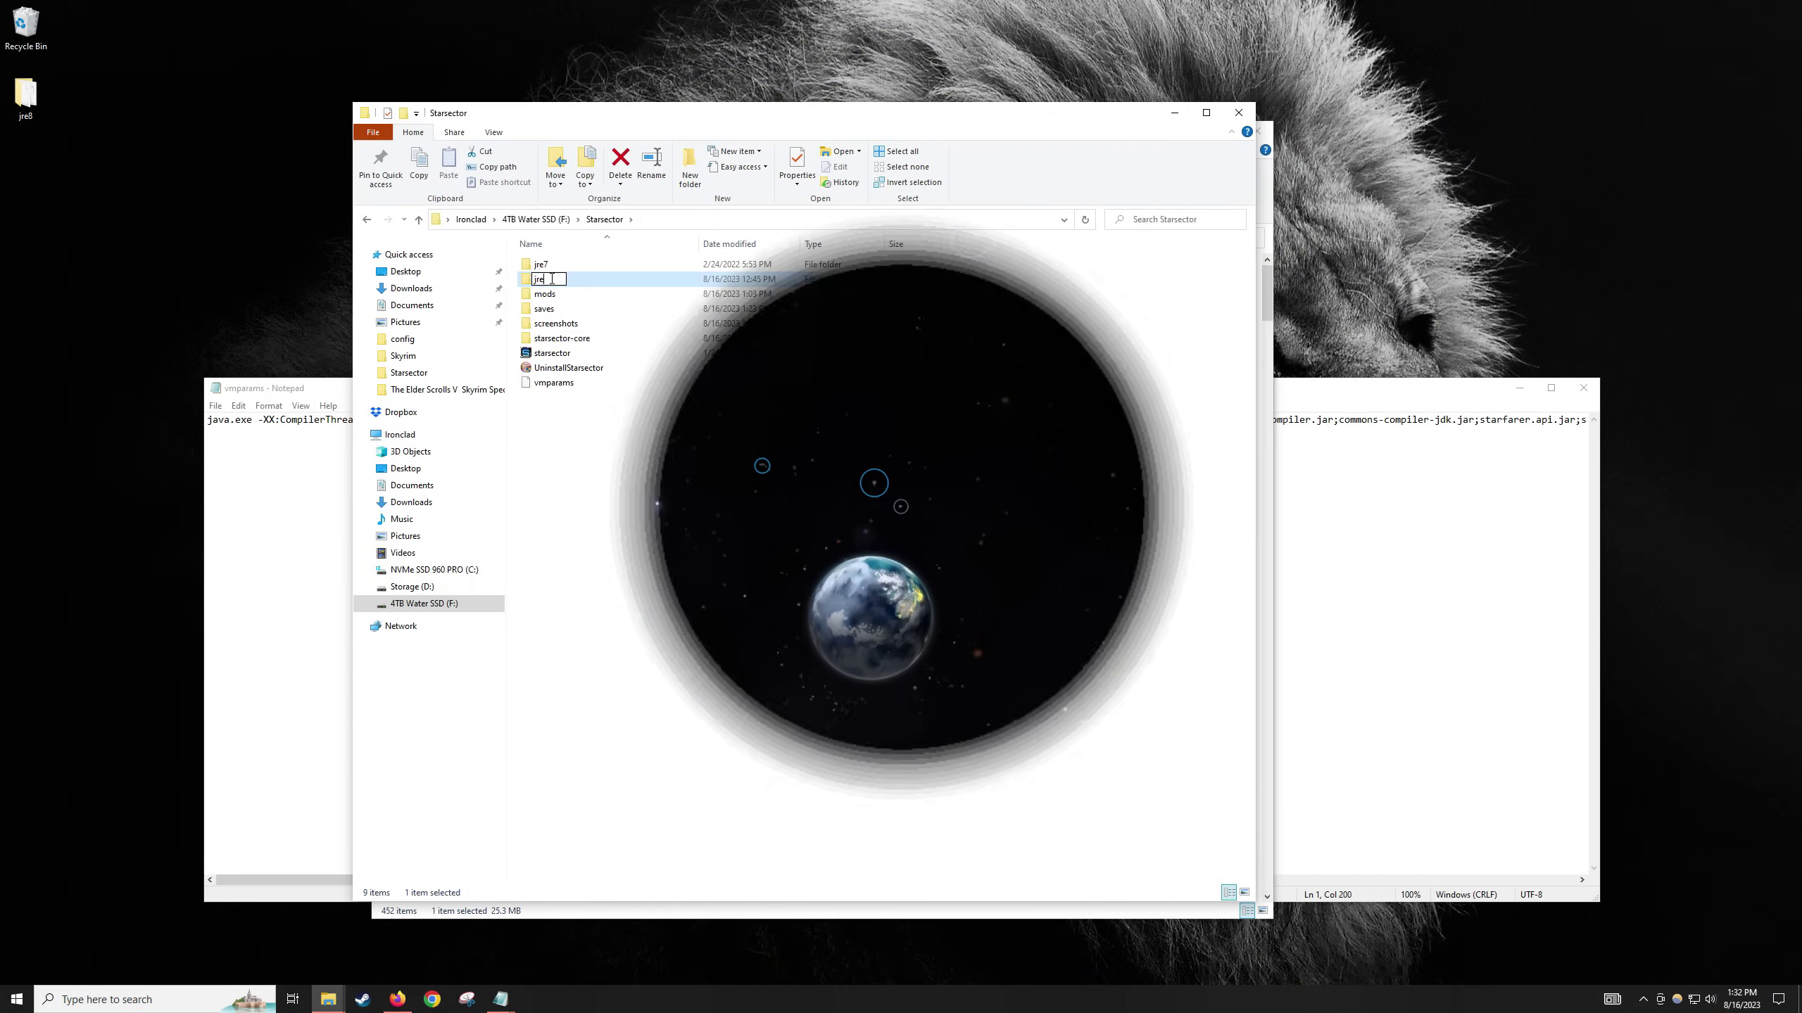
Rename the jre folder to jre8 and the jre7 folder to jre.
key("BackSpace")
key("Return")
left_click(548, 273)
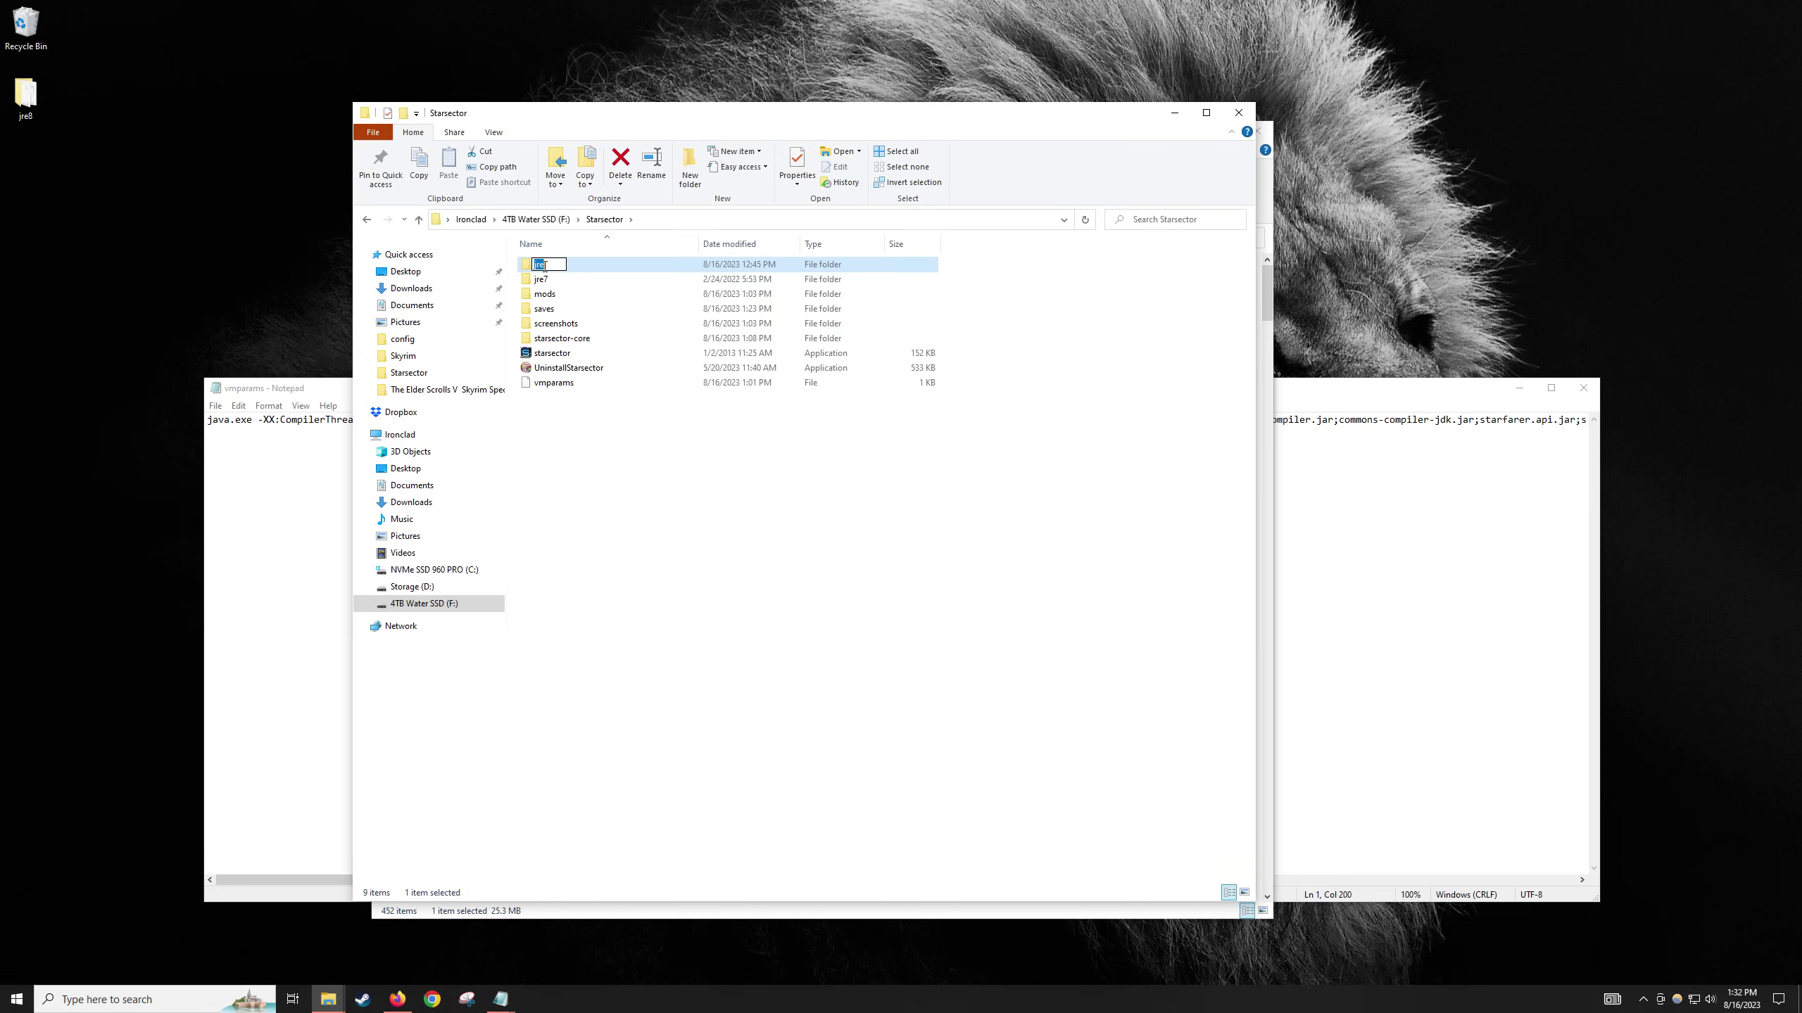
key("End")
type("8")
key("Return")
left_click(553, 266)
left_click(553, 265)
key("End")
key("BackSpace")
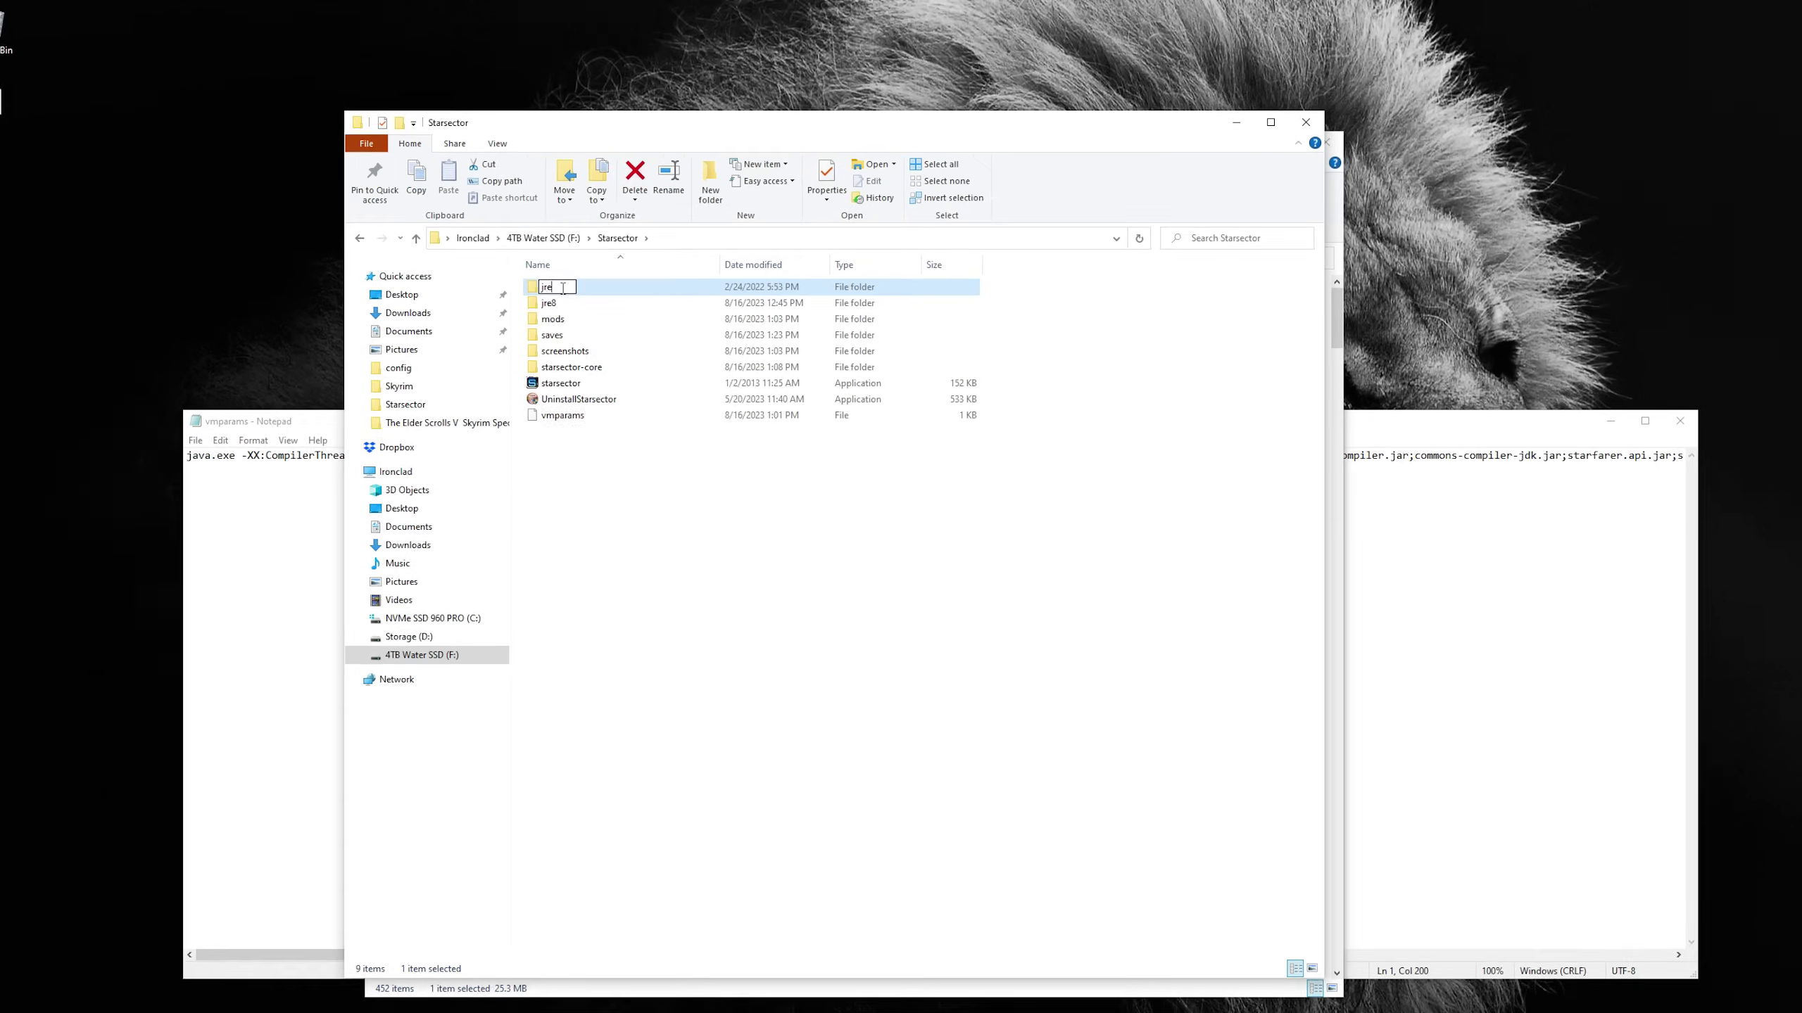
key("Return")
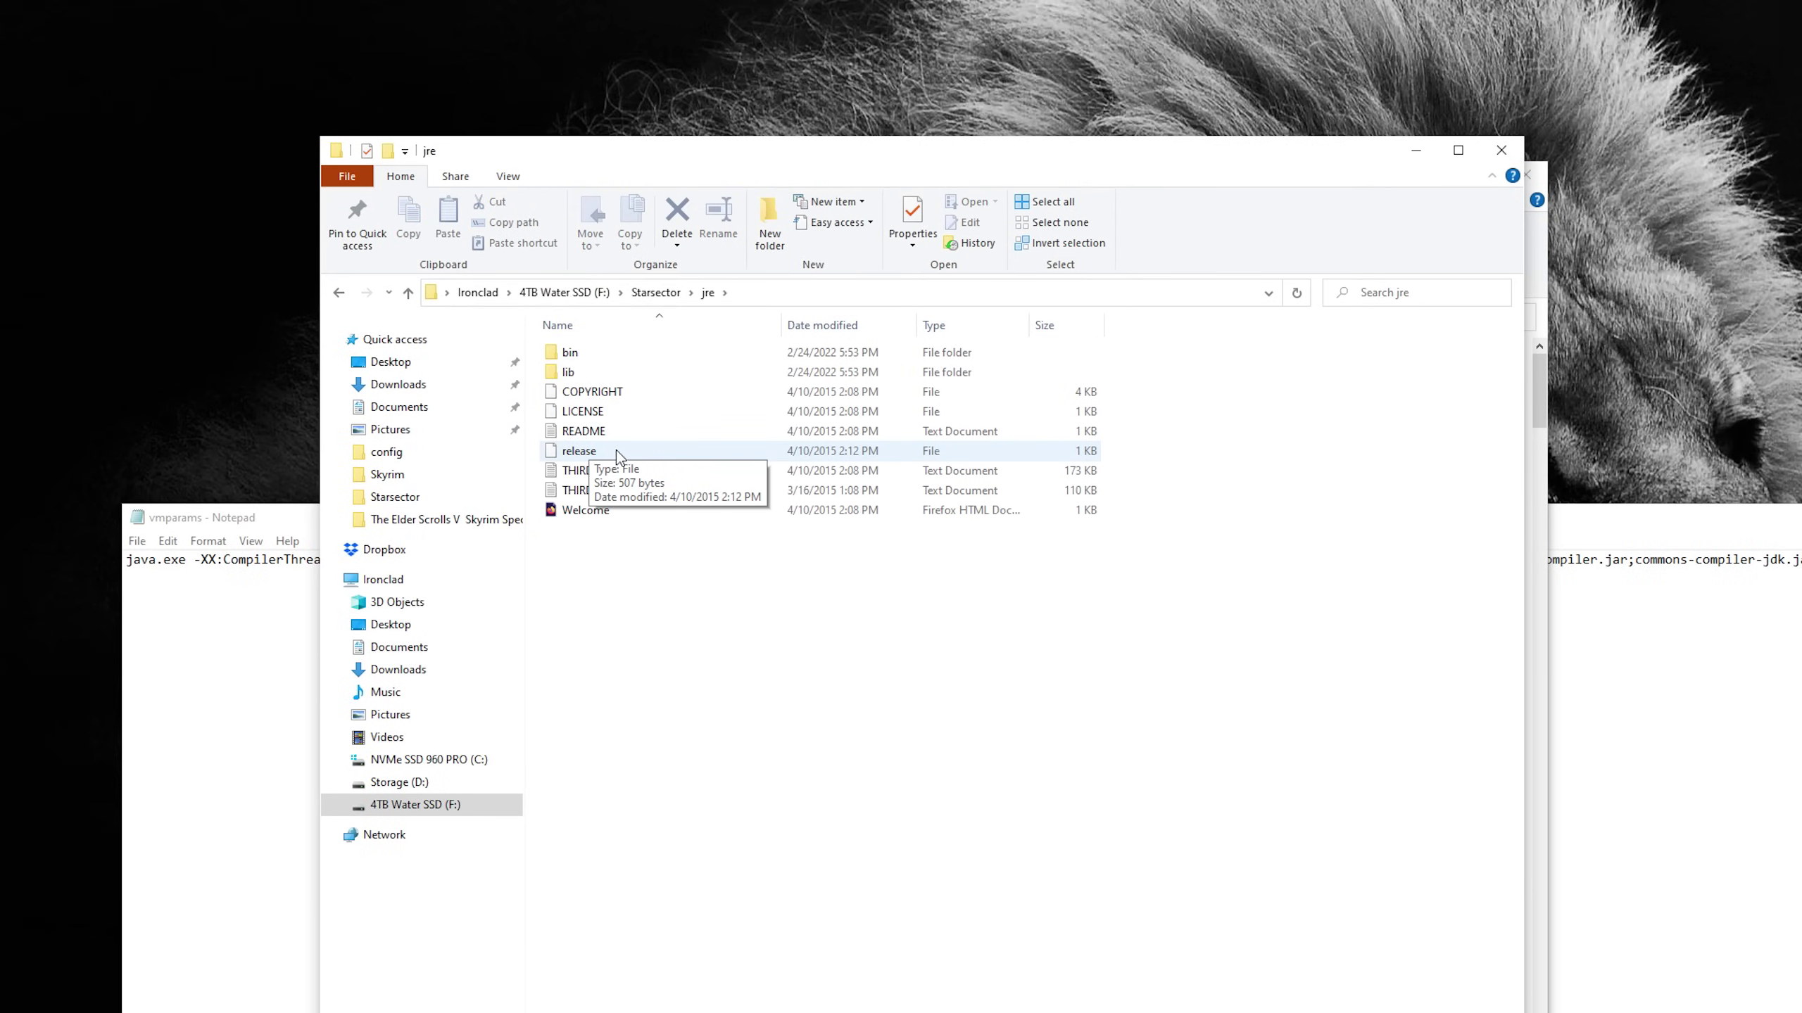
Read the jre folder's release file in Notepad, showing Java 1.7.0.
double_click(615, 451)
left_click(998, 596)
left_click(1082, 800)
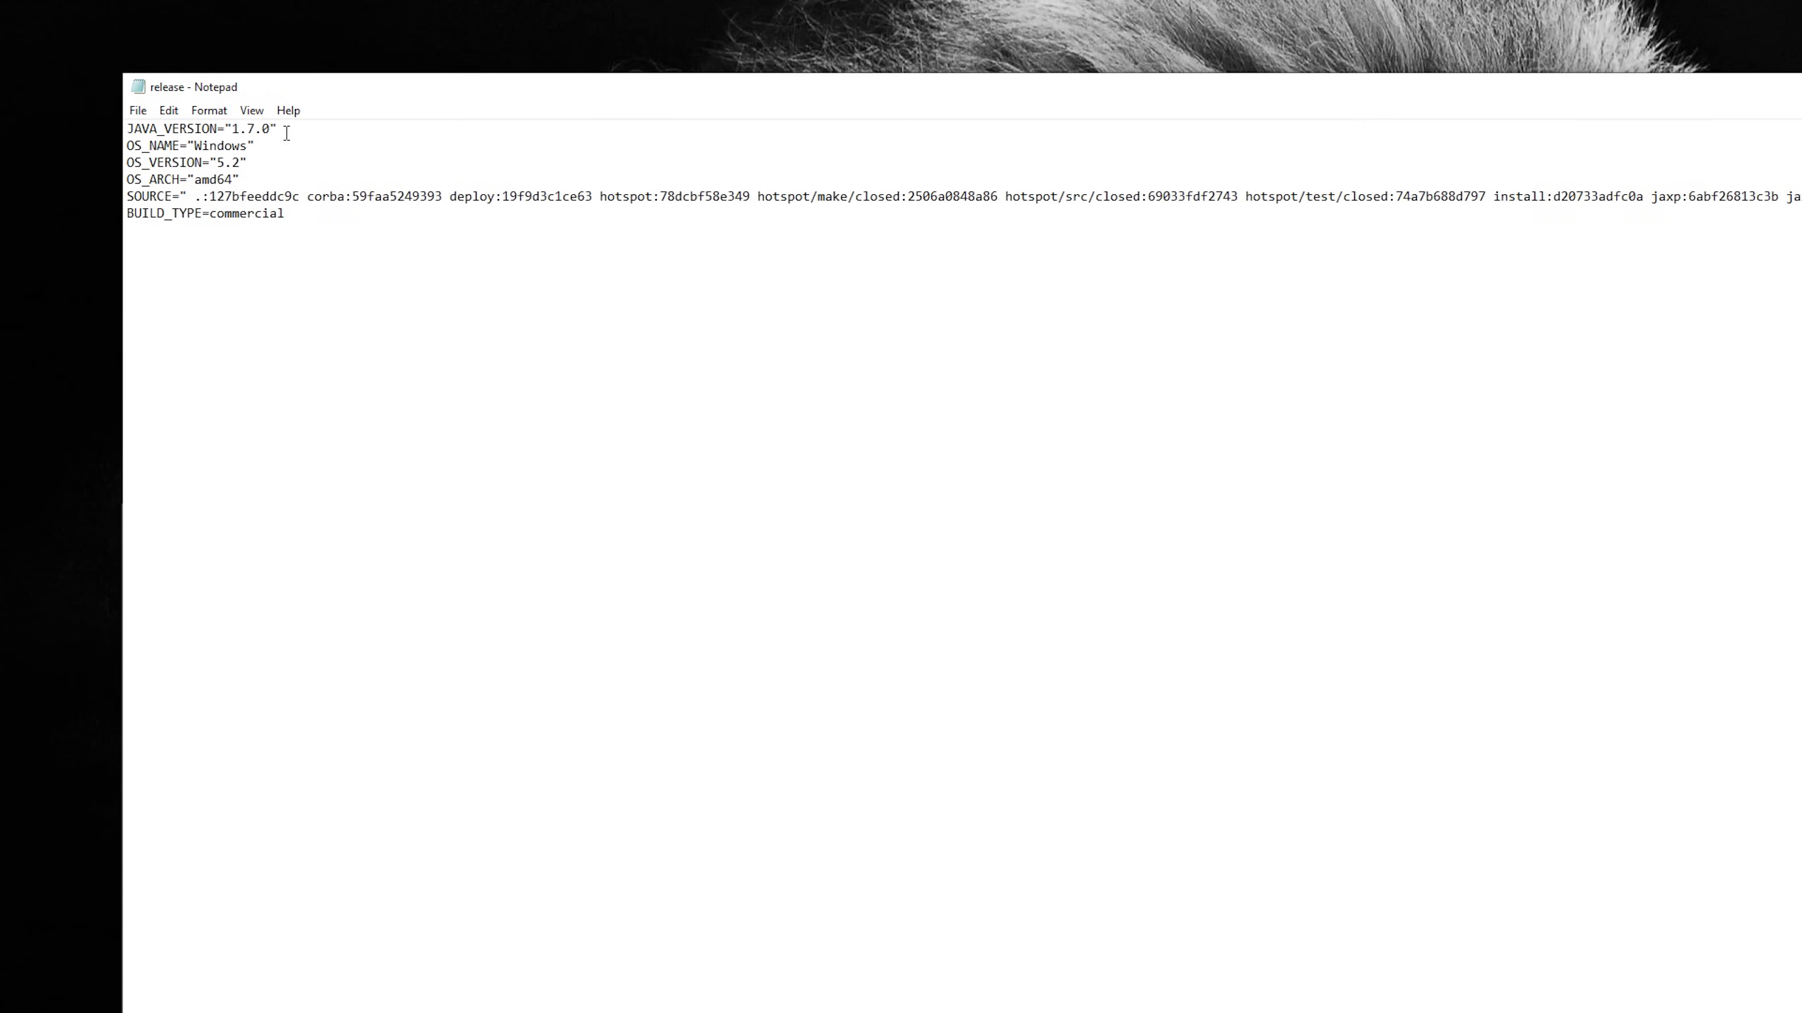
key("alt+F4")
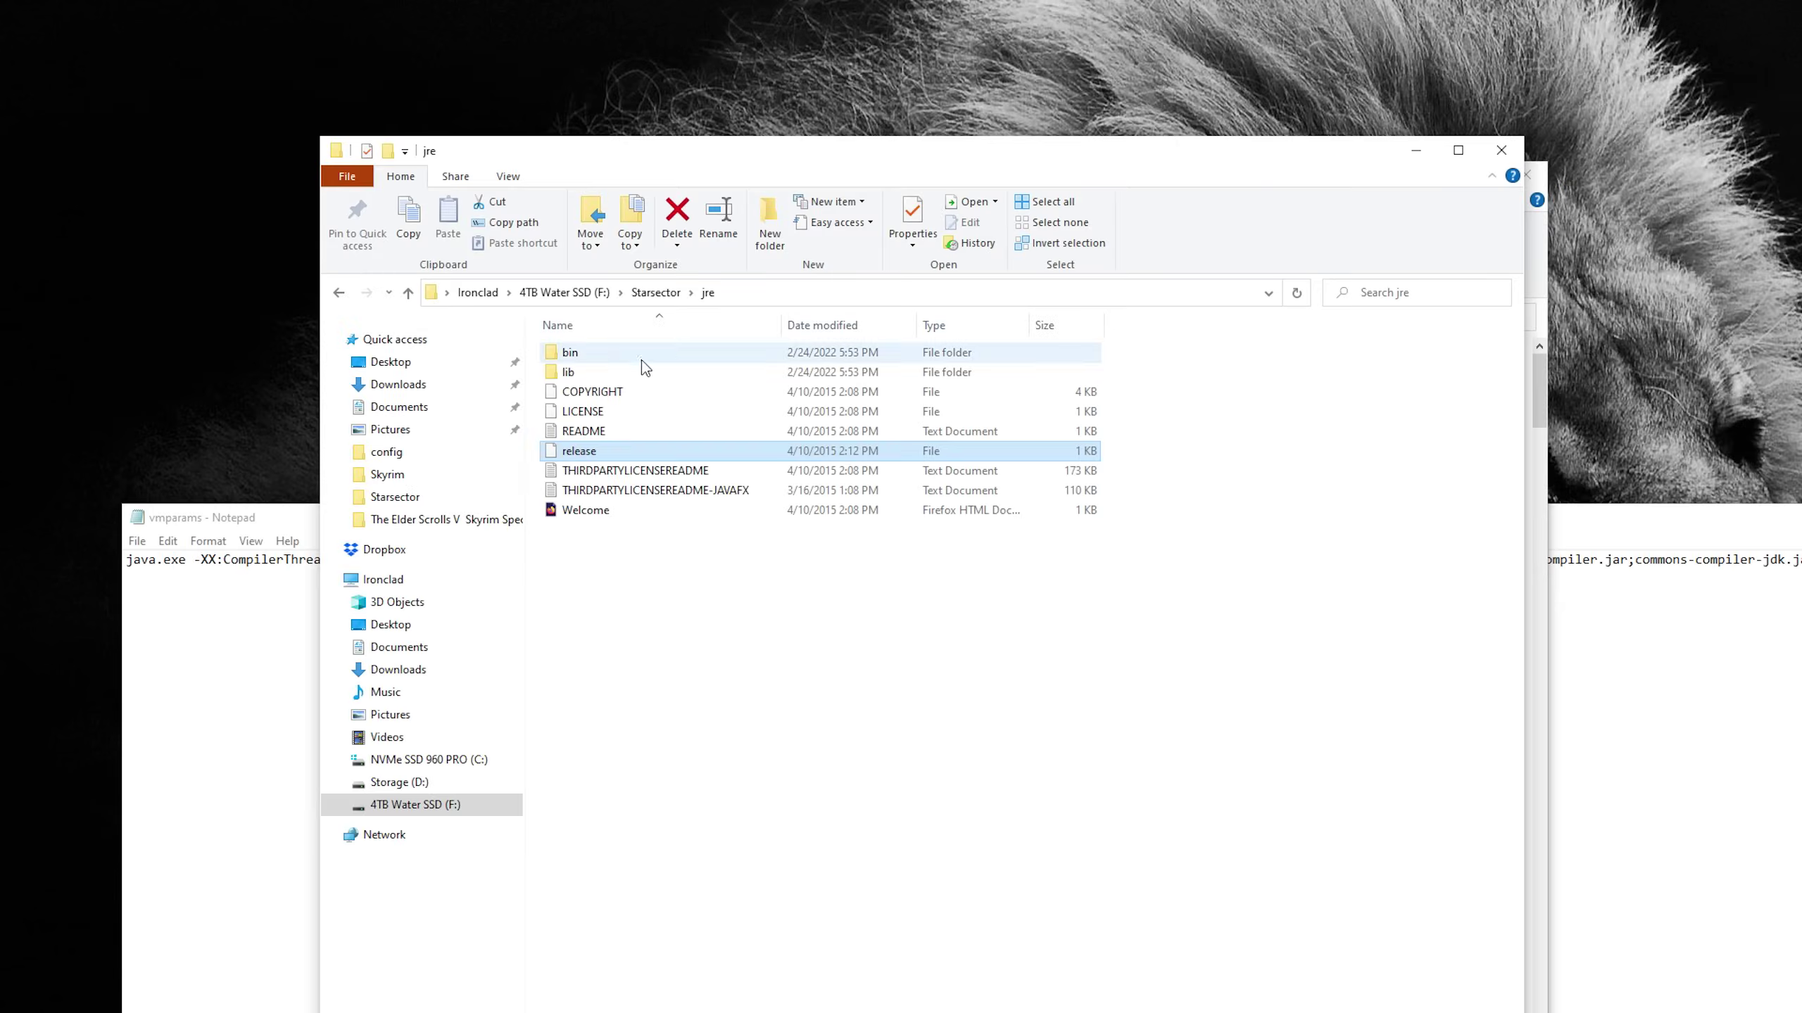
Read jre8's release file (Java 1.8.0_271), then return to the Starsector folder.
double_click(602, 451)
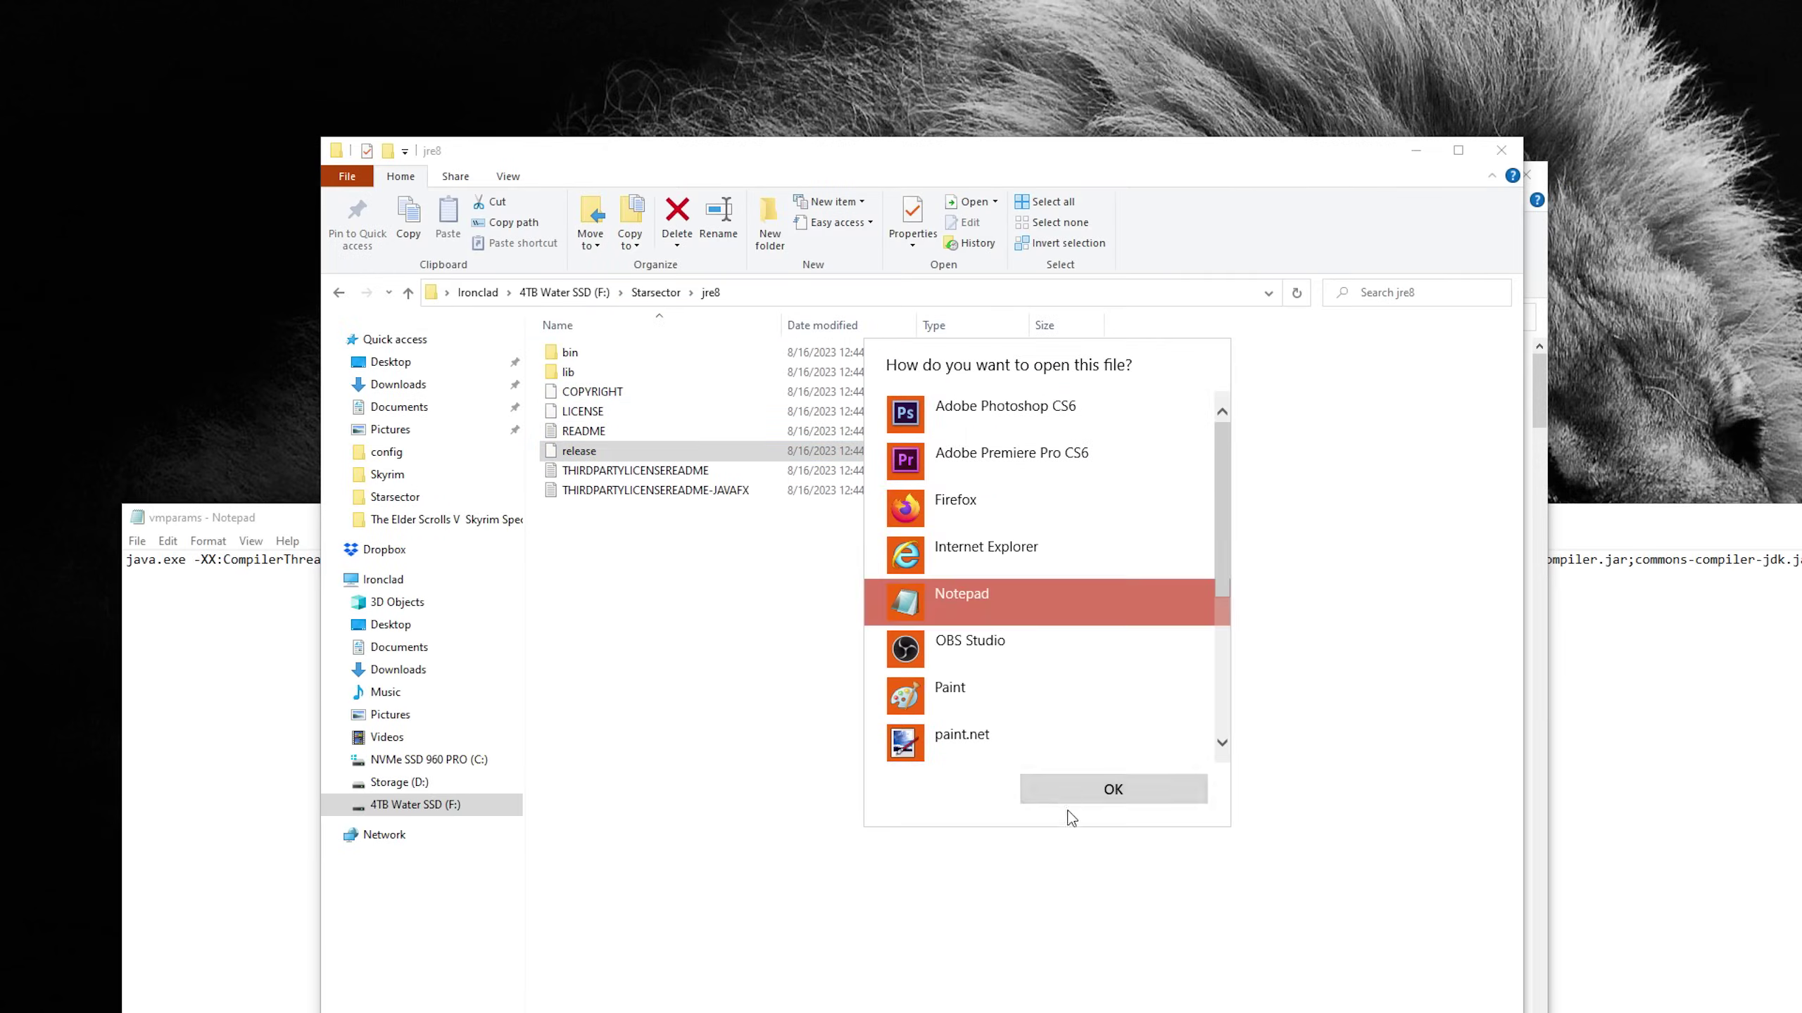
left_click(1069, 798)
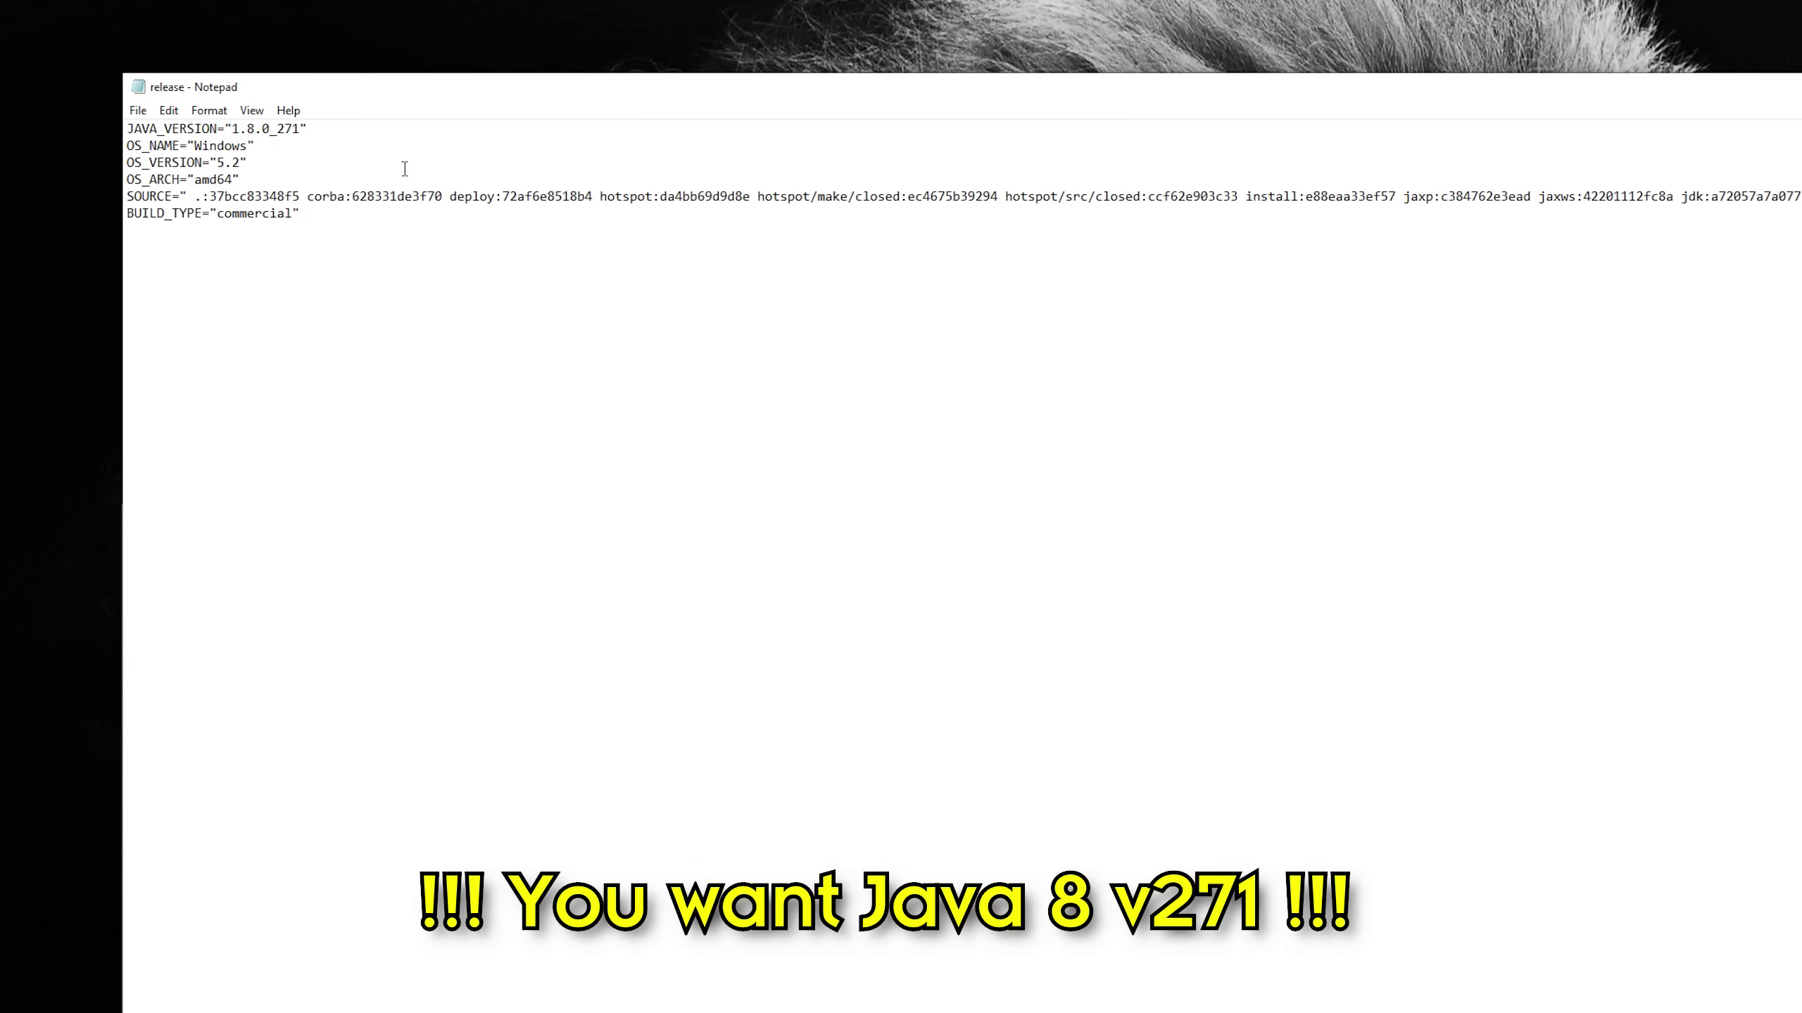
key("alt+F4")
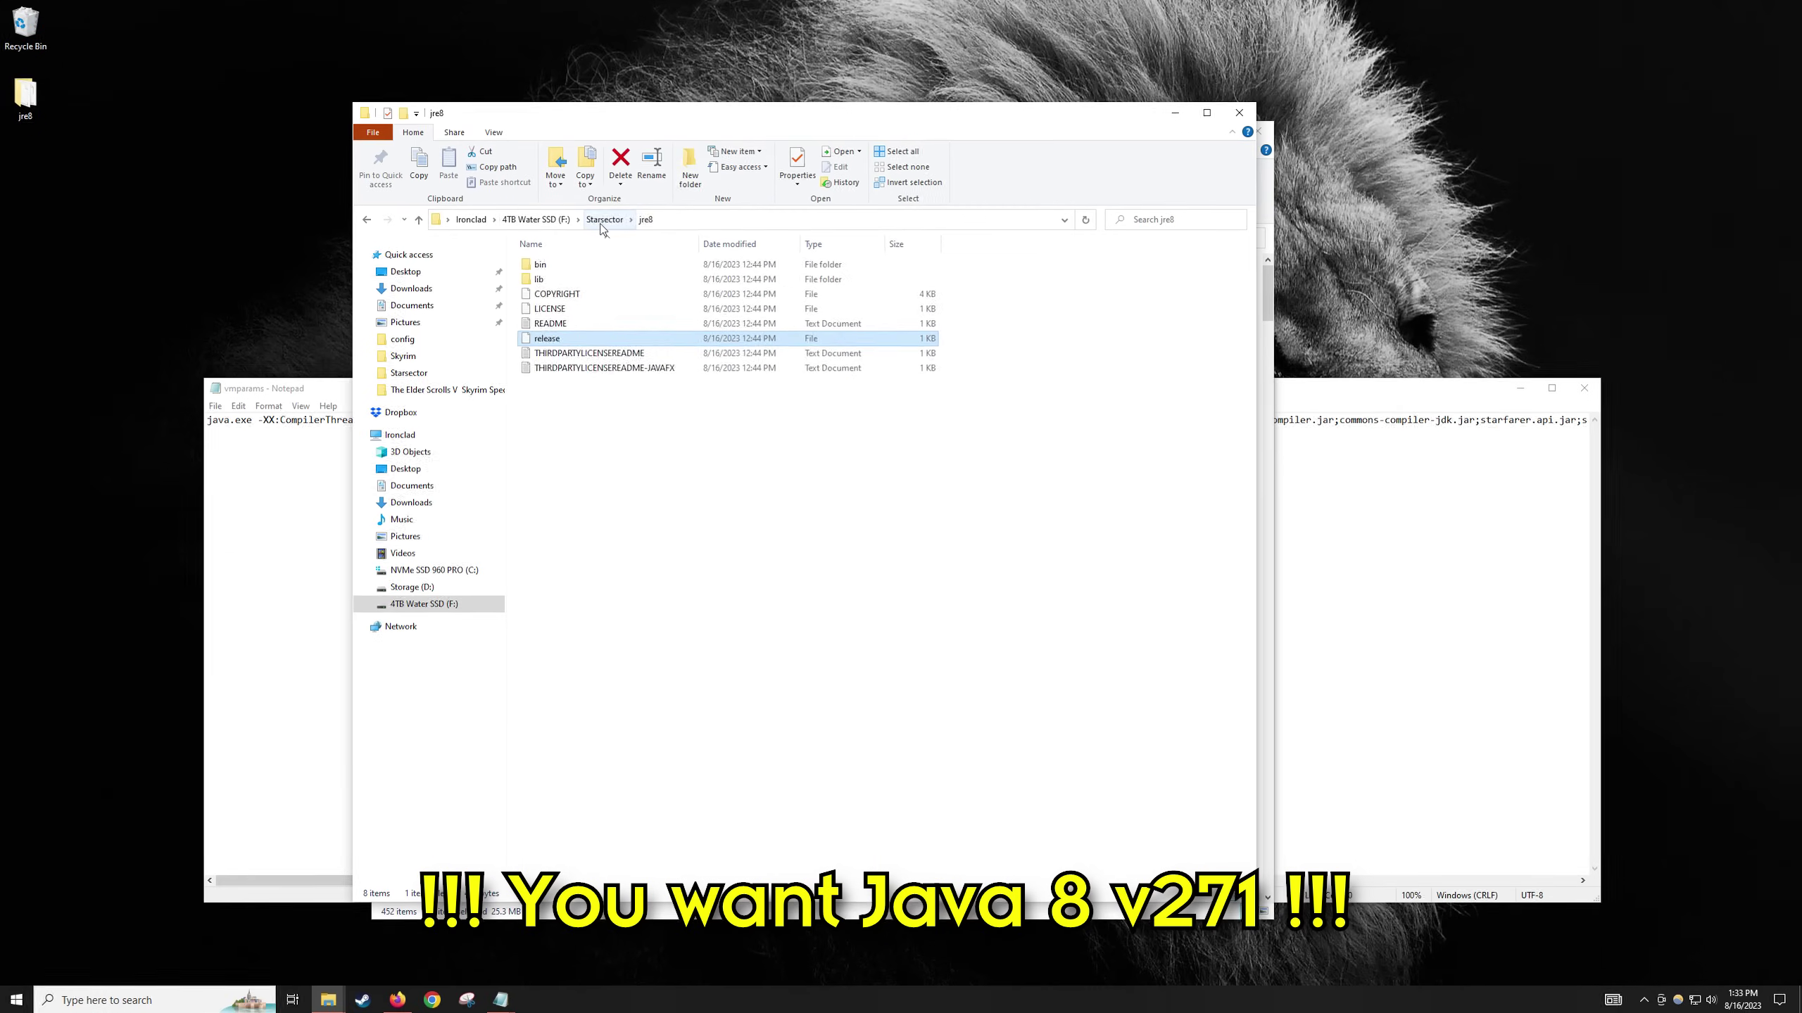
key("alt+Up")
left_click(665, 465)
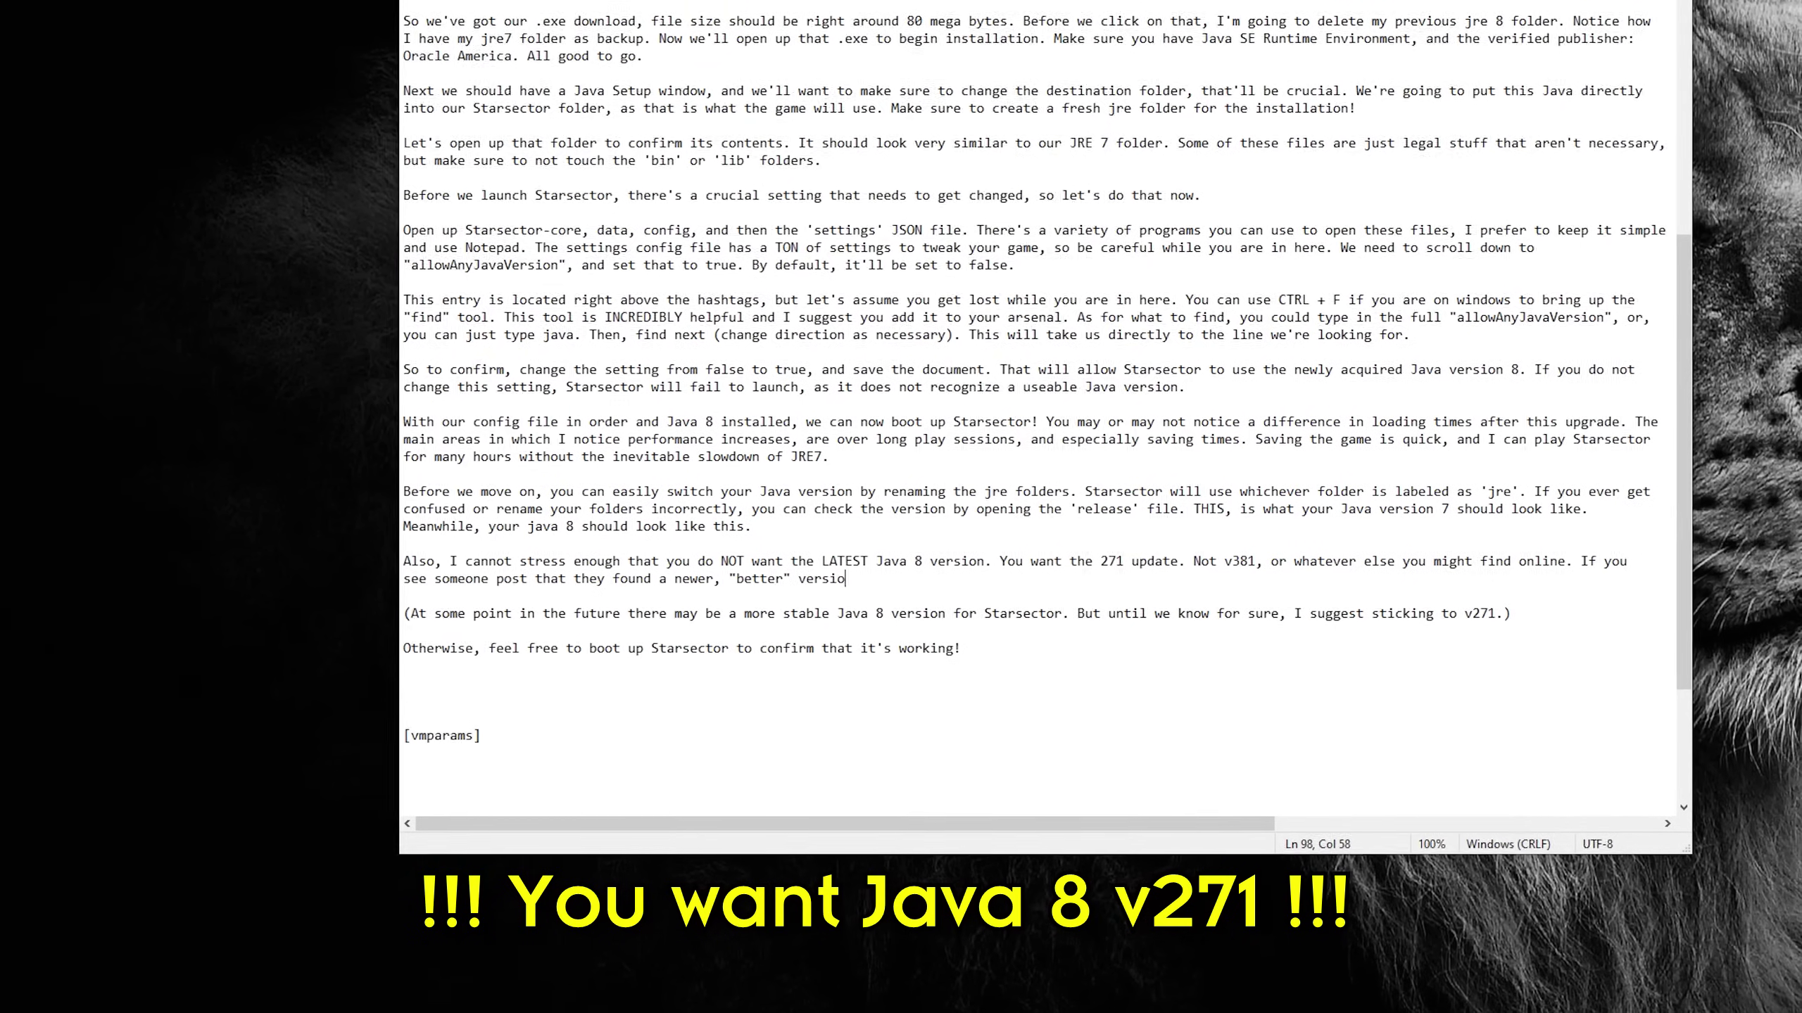
type("n,")
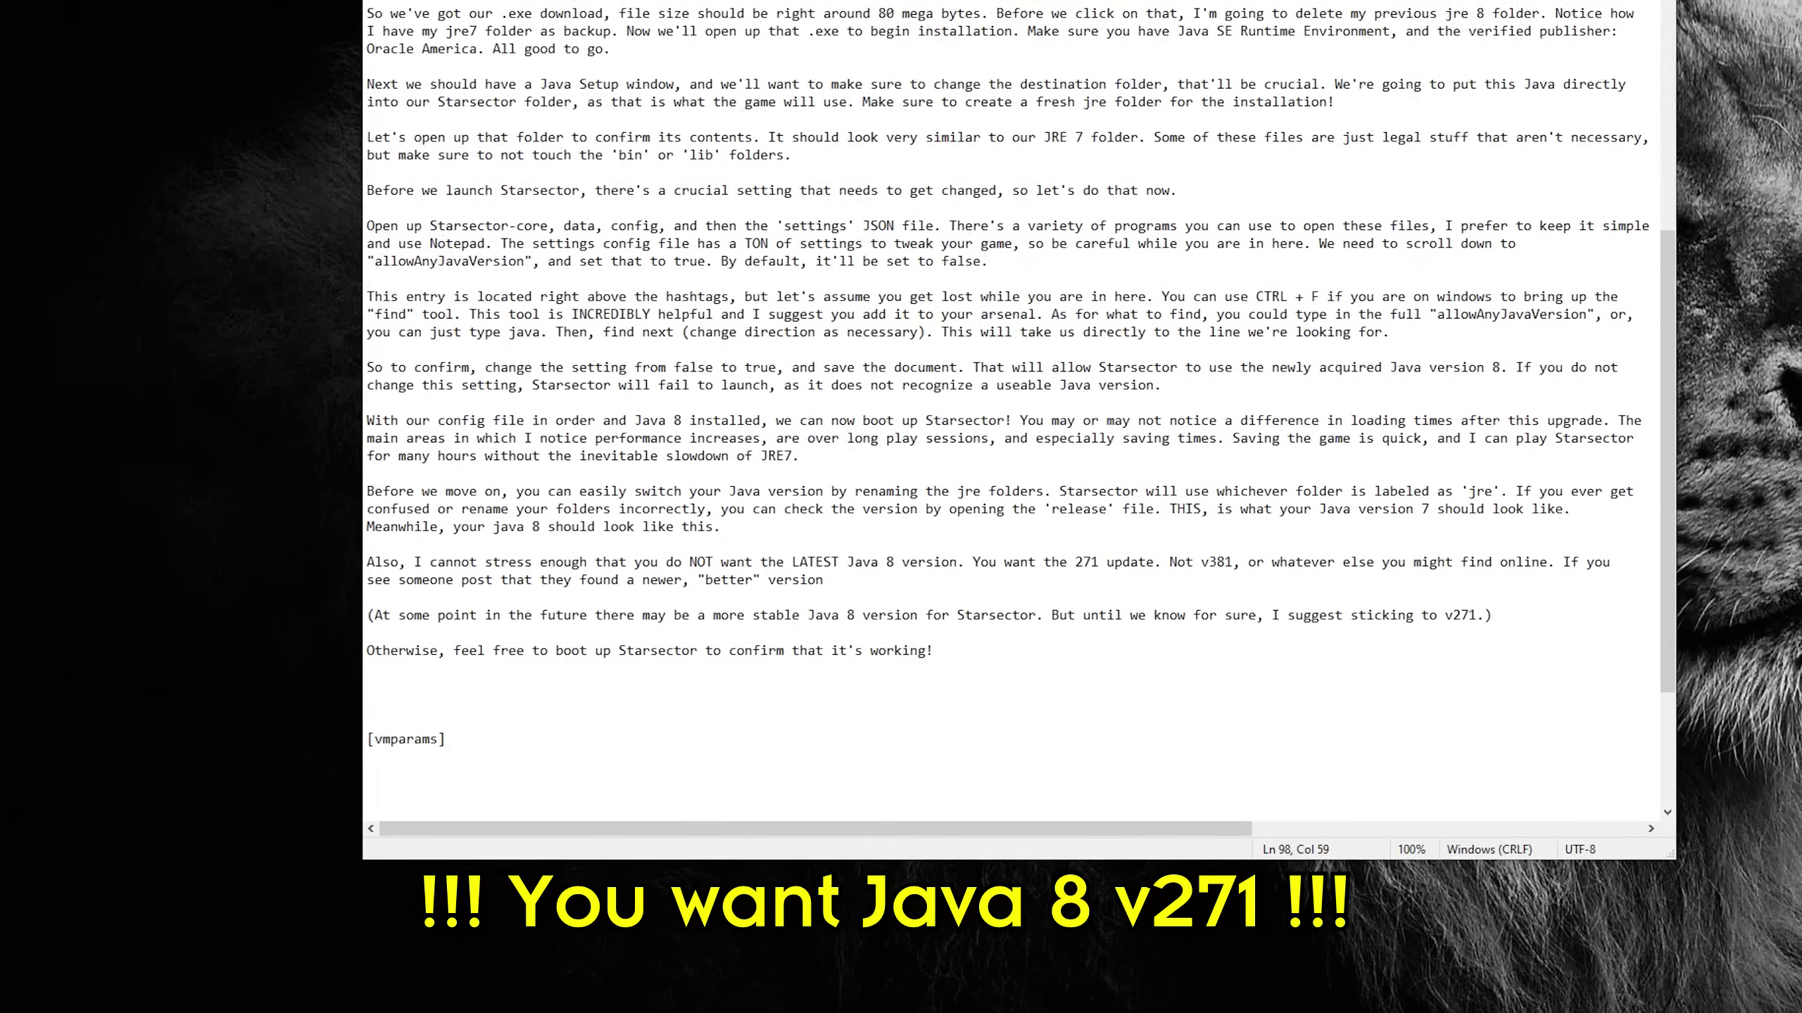
type(" don't believe the")
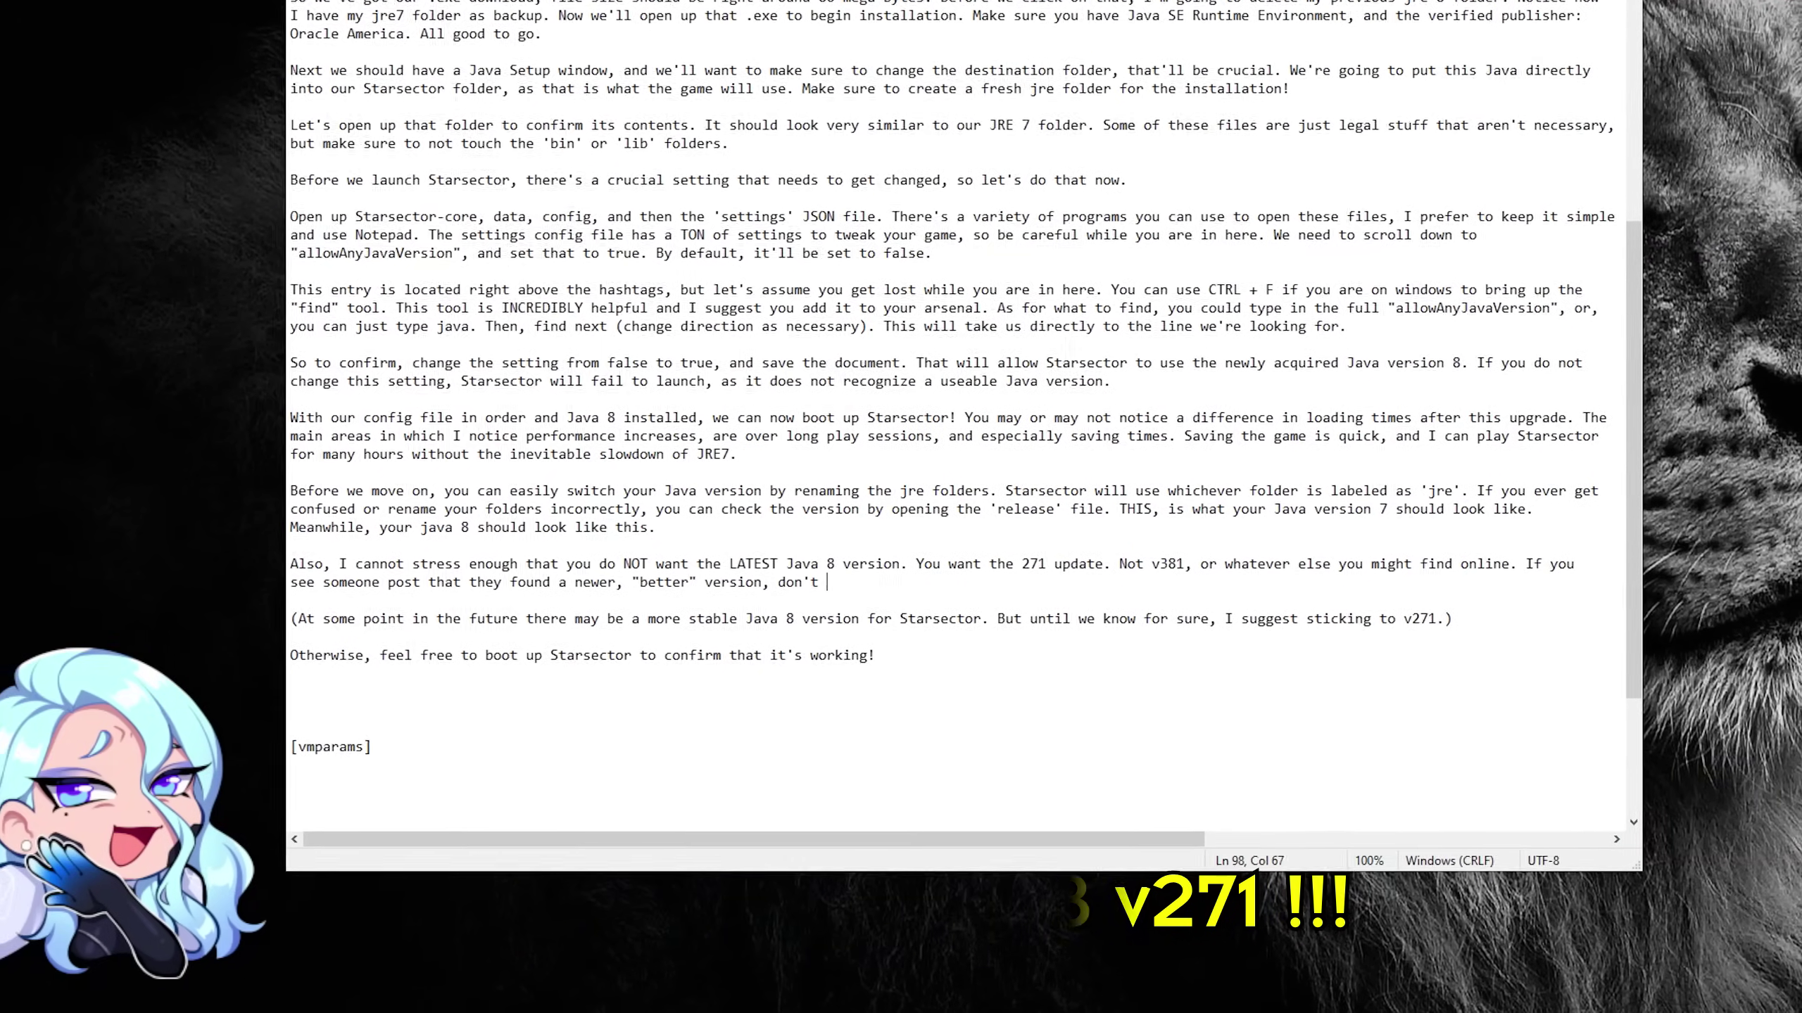
type("ir lies.")
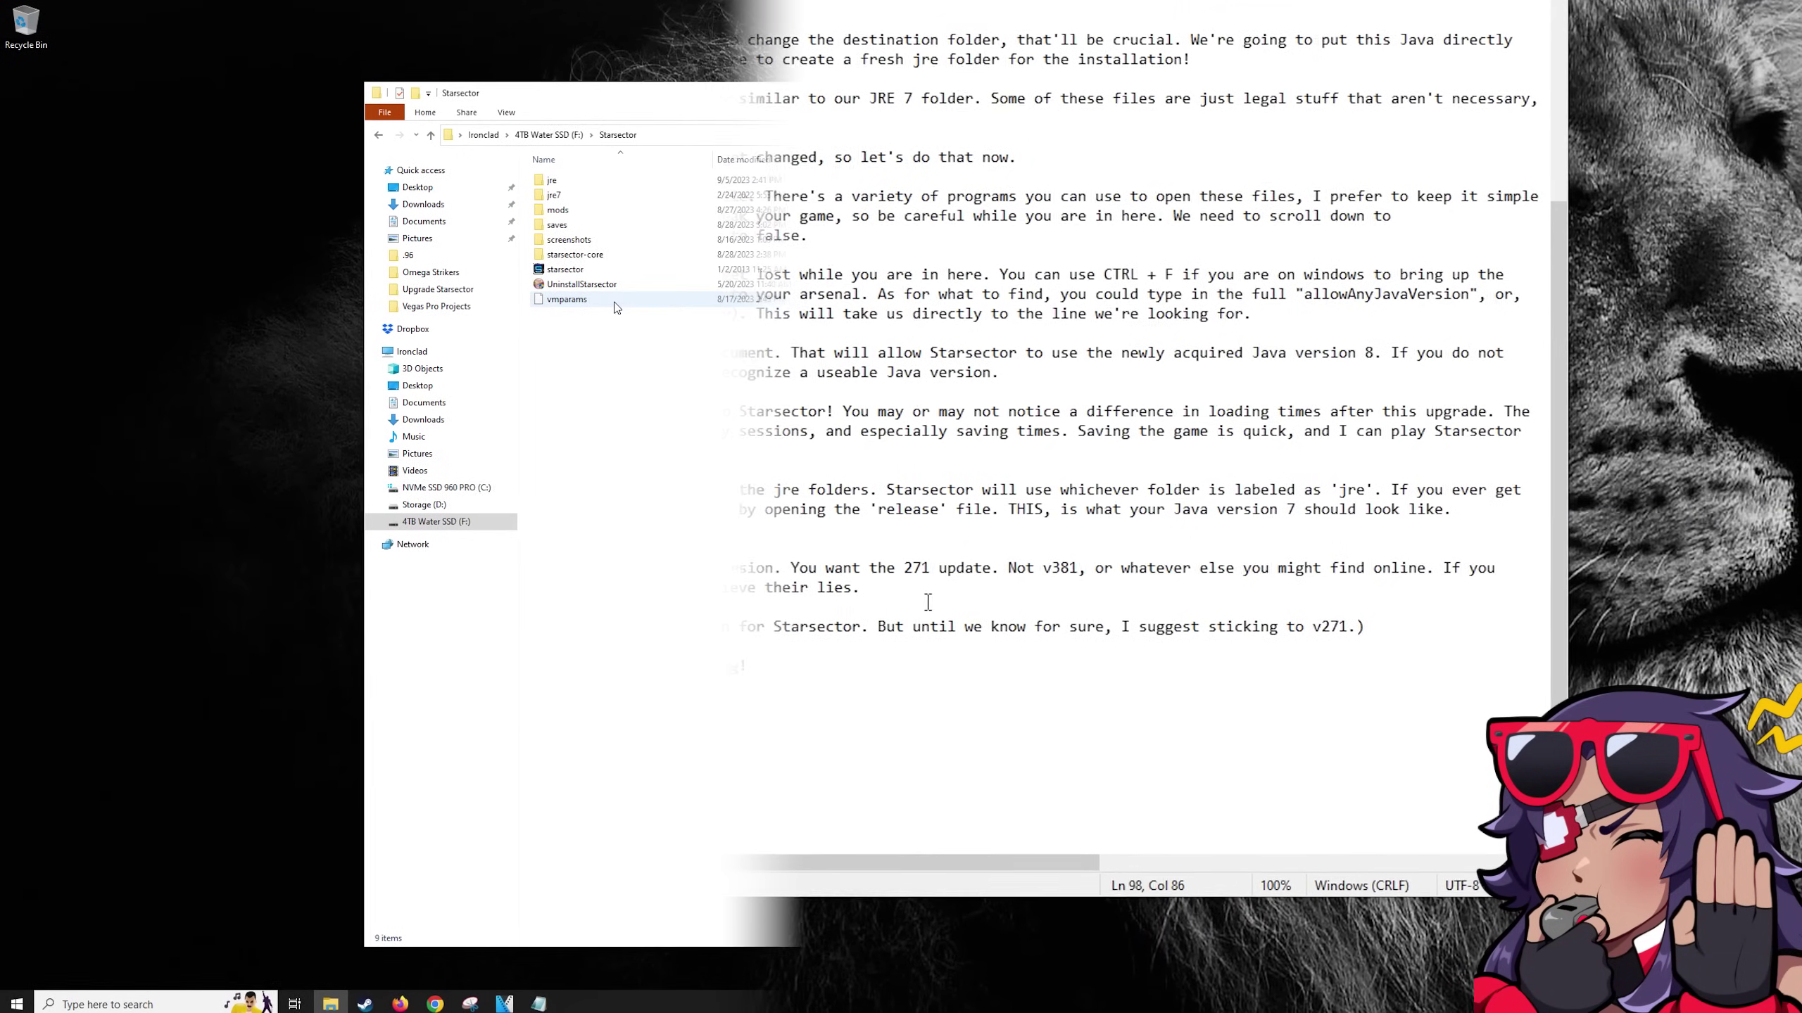
Open vmparams in Notepad and reposition and resize its window.
double_click(611, 301)
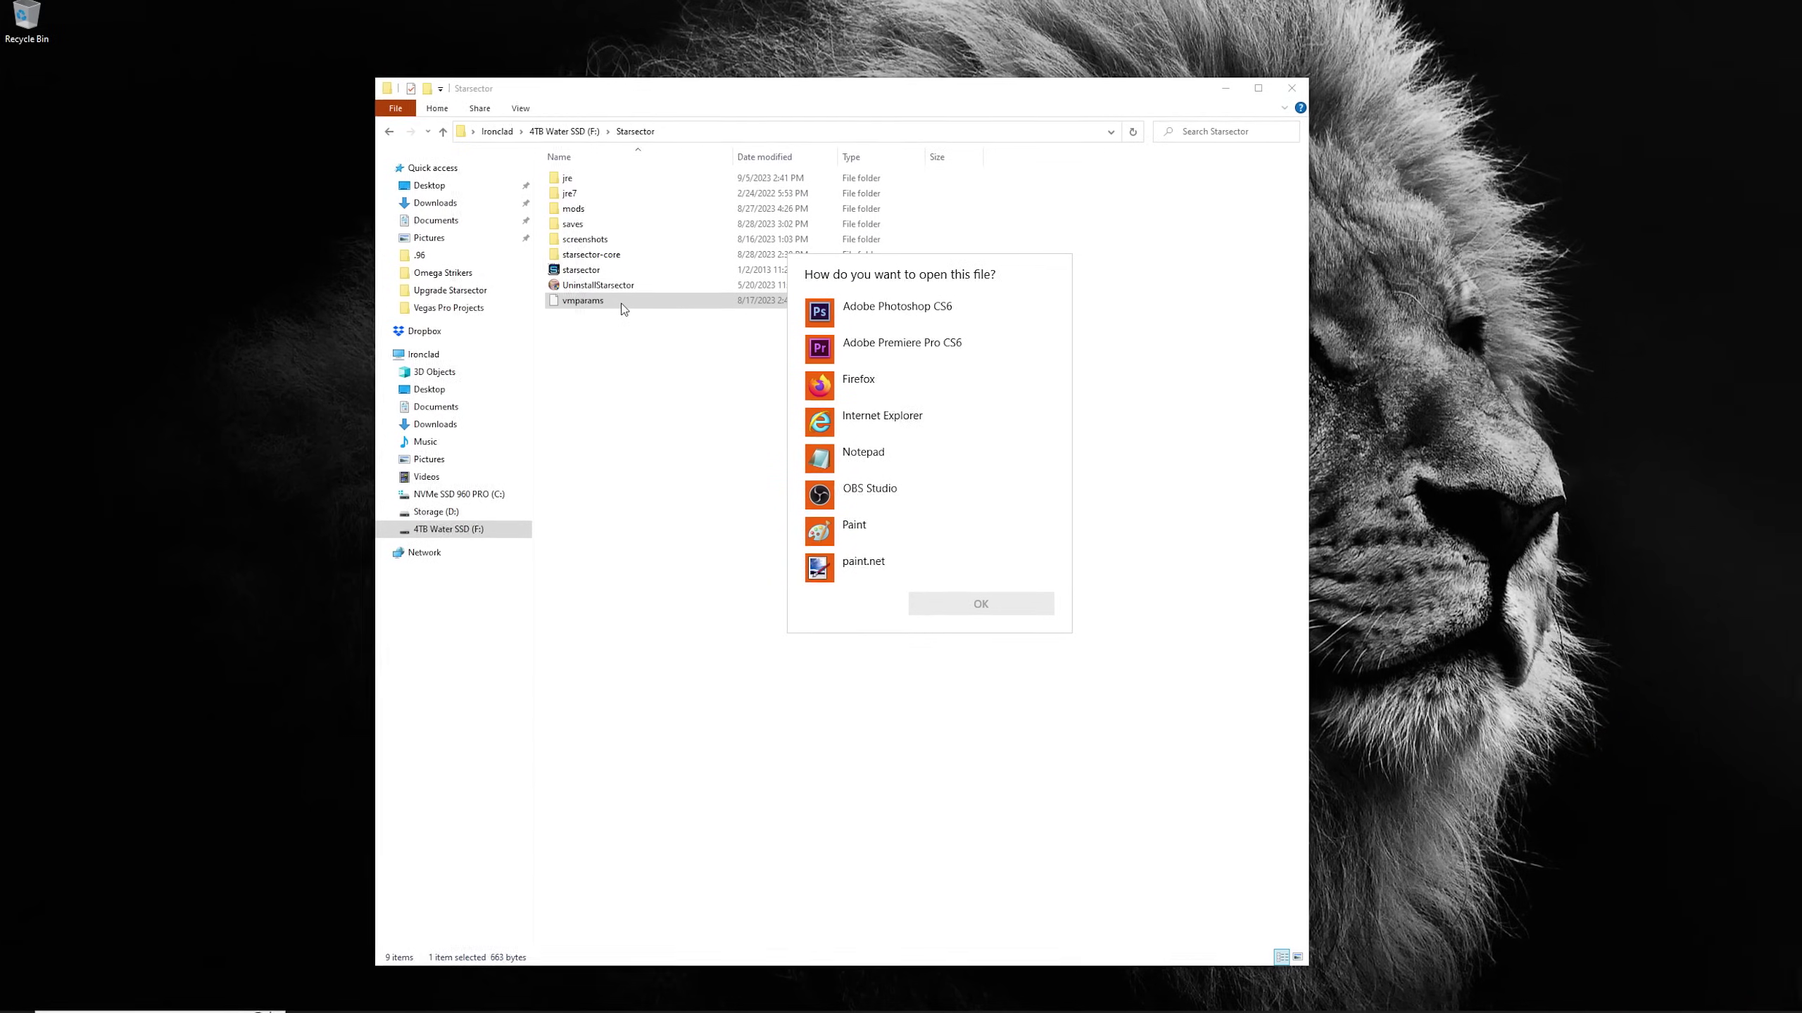
left_click(883, 458)
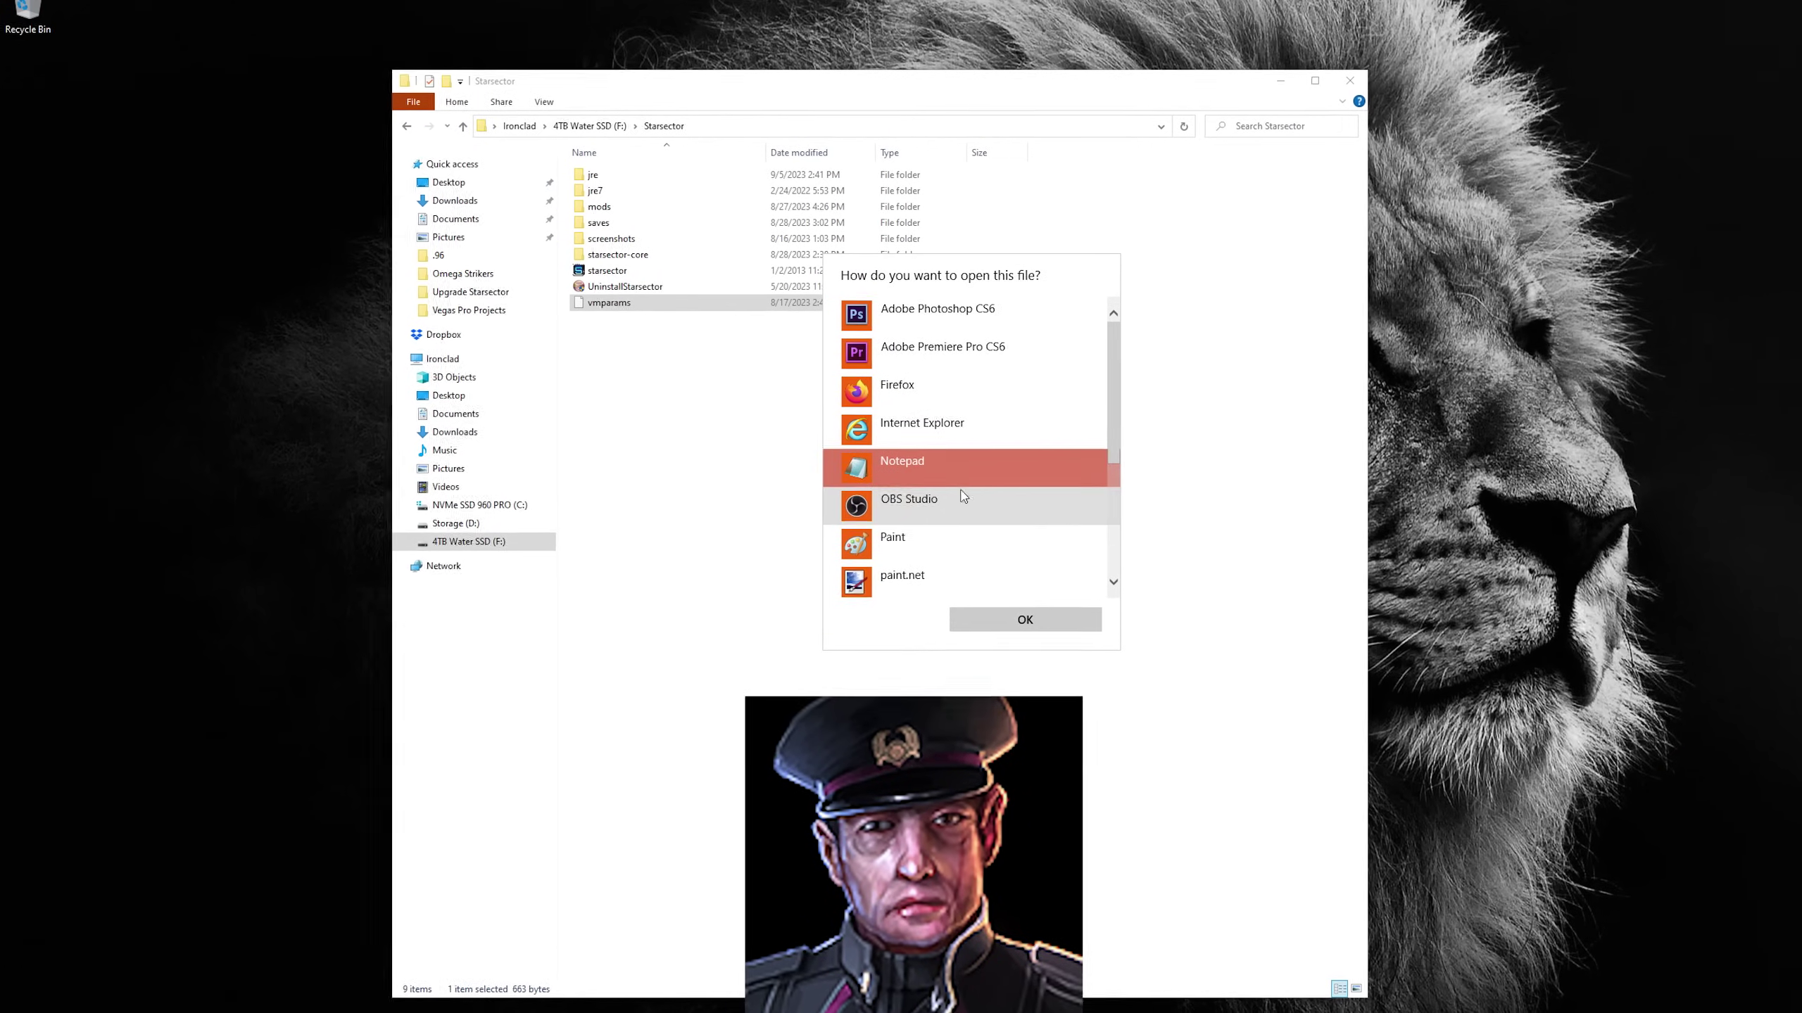
left_click(972, 611)
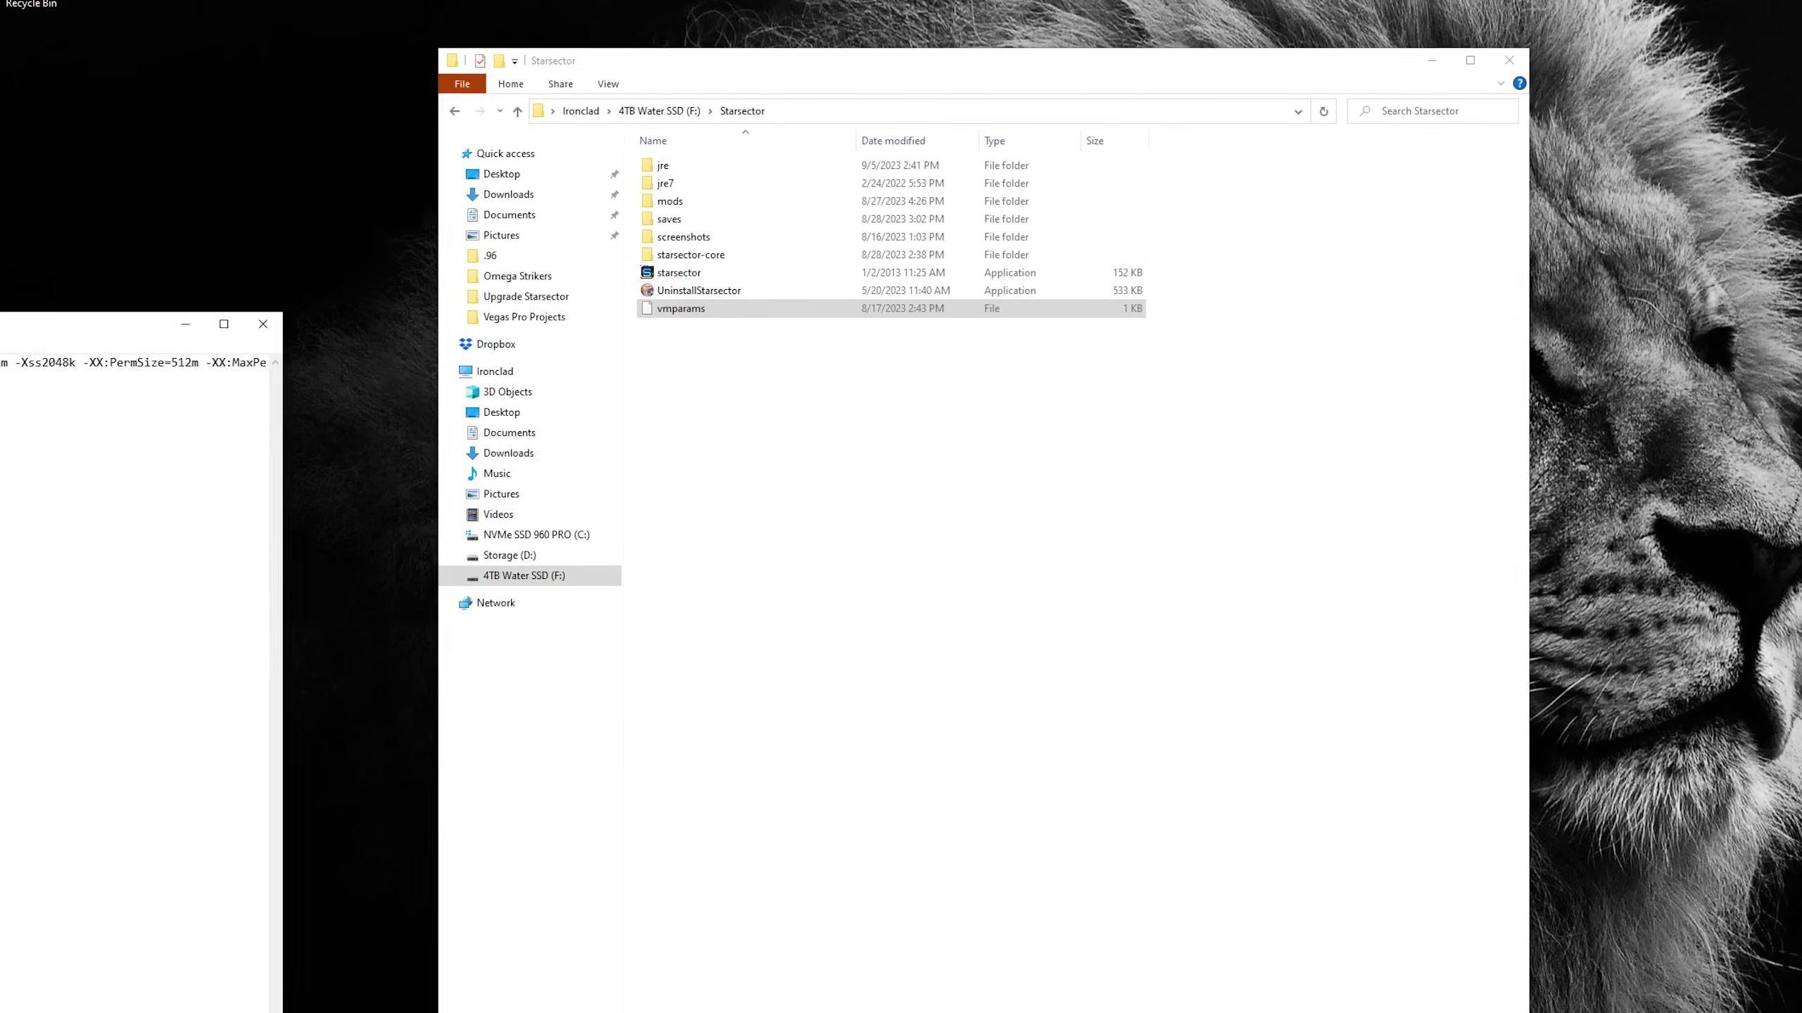
left_click_drag(362, 527, 1127, 55)
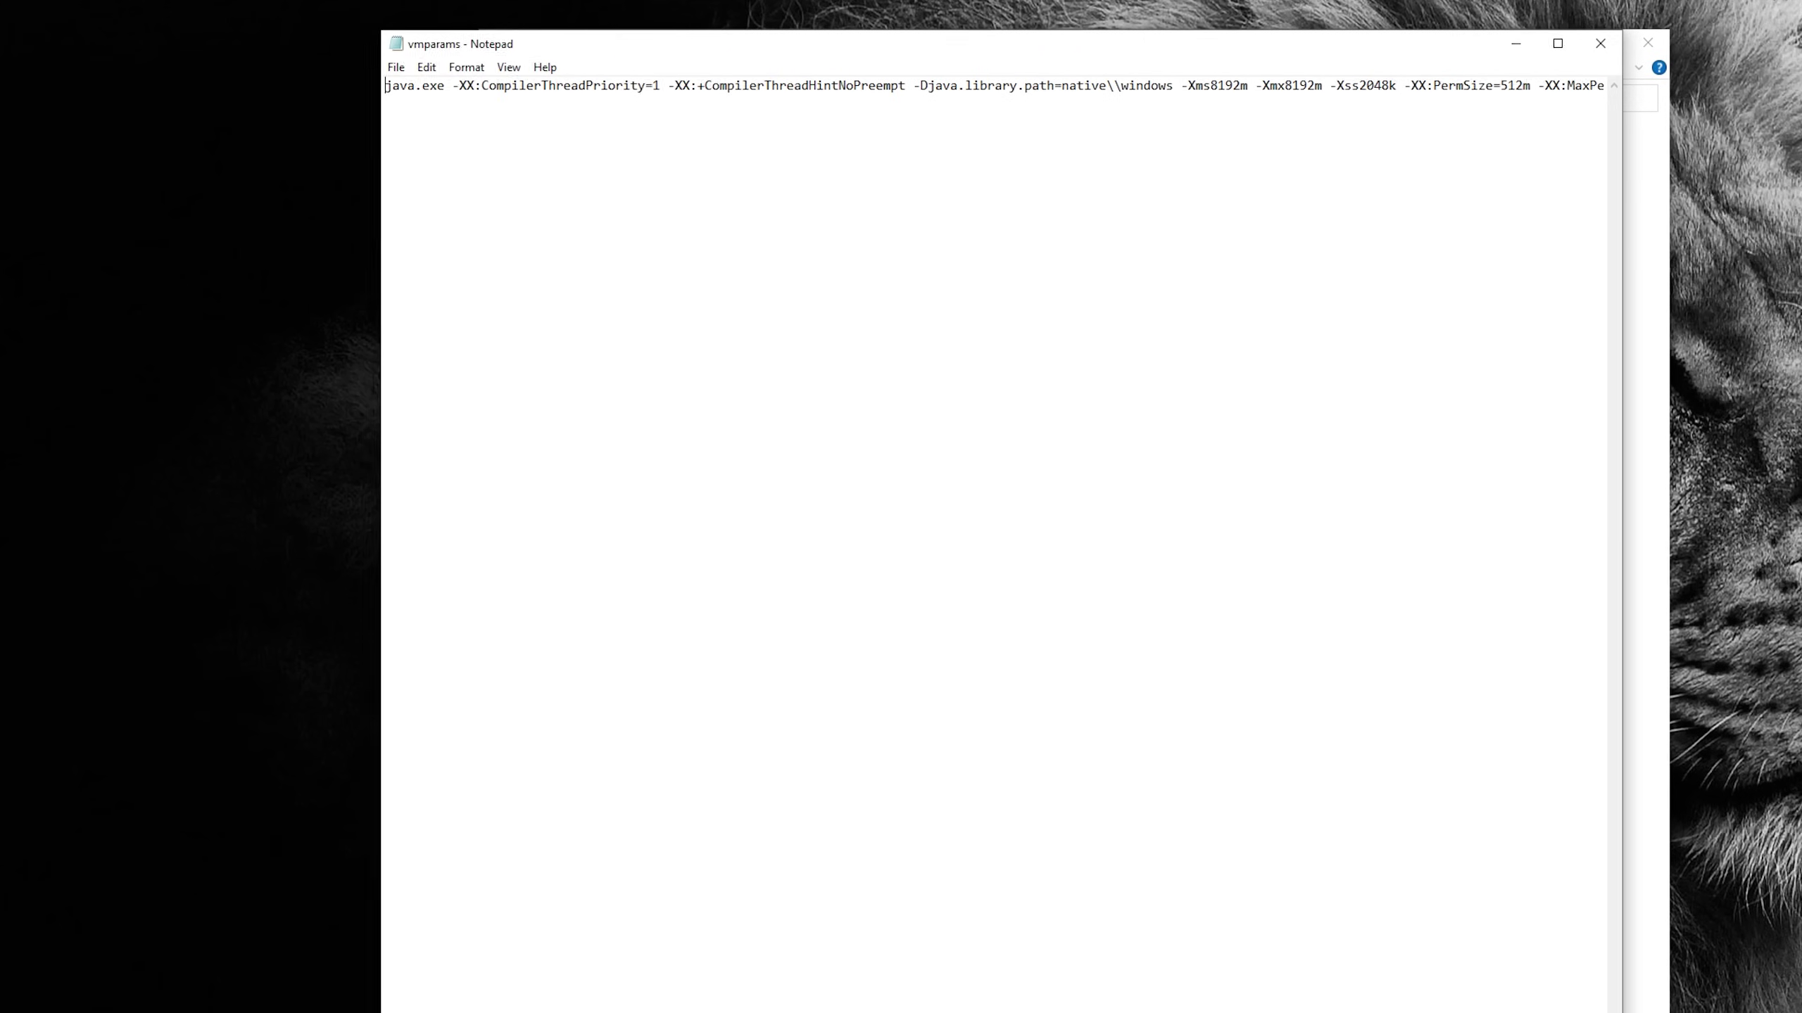
left_click_drag(1113, 1008, 1113, 528)
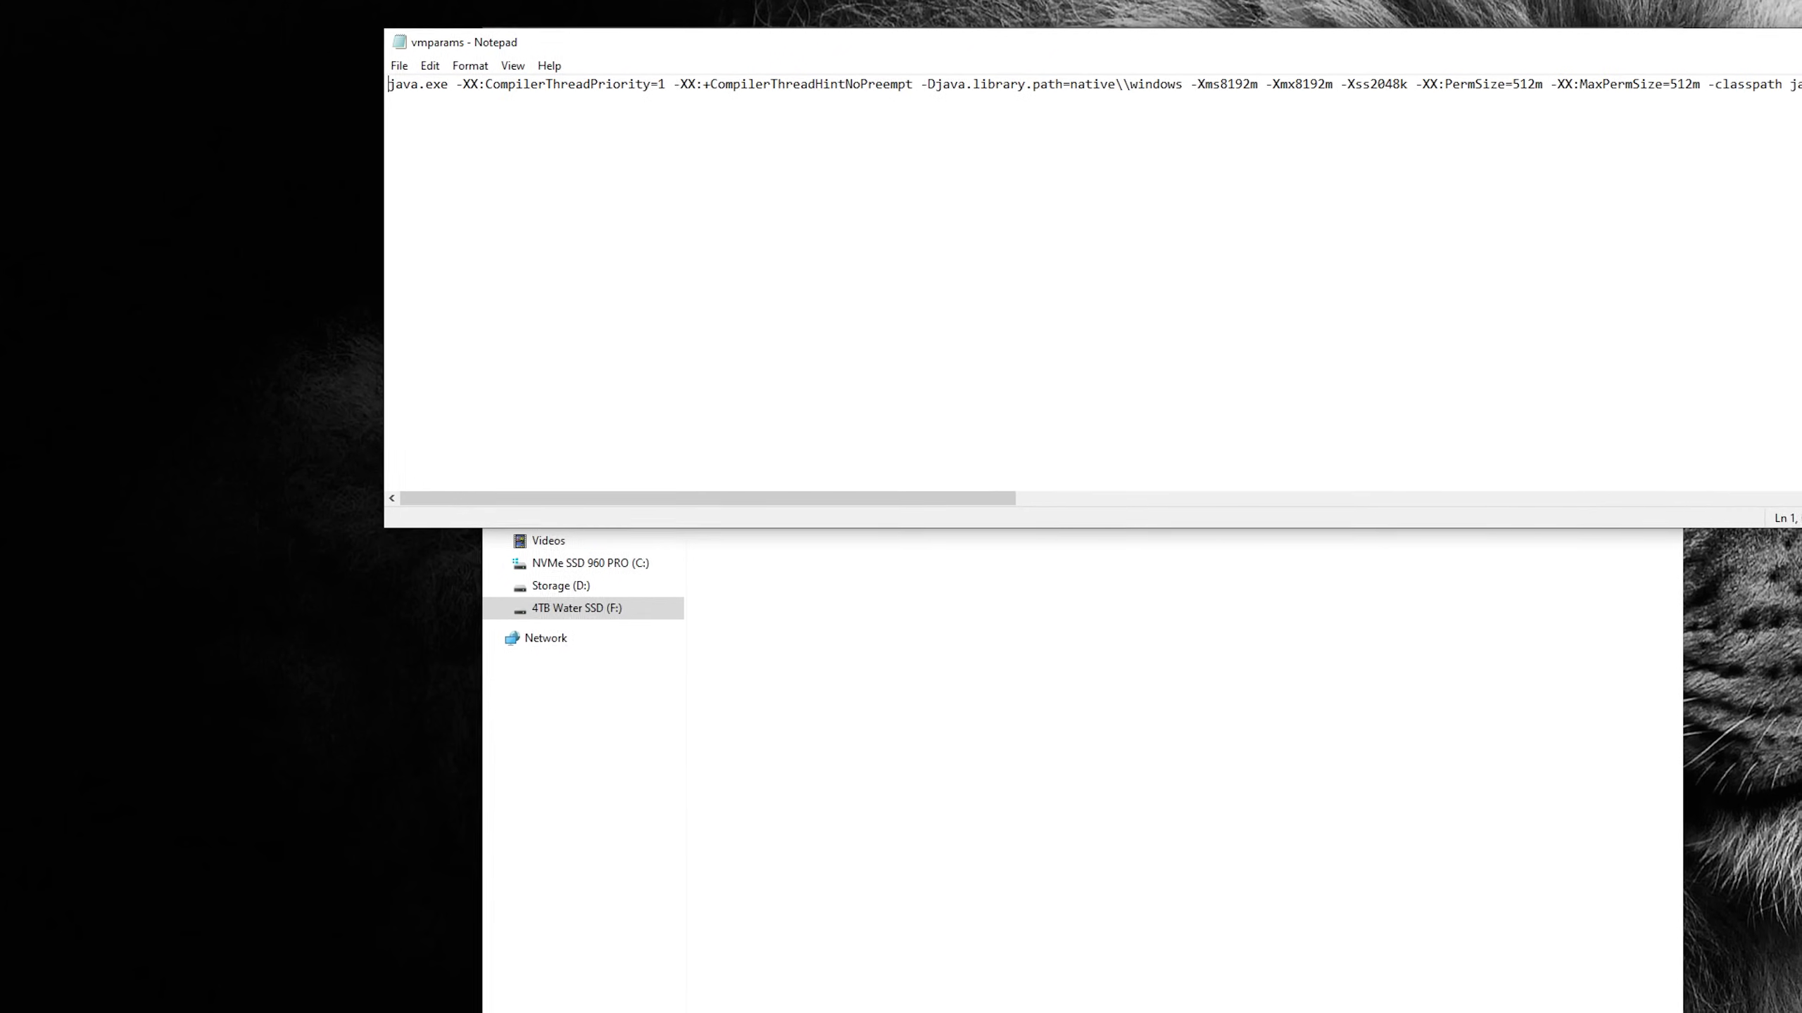
left_click_drag(1639, 41, 1271, 369)
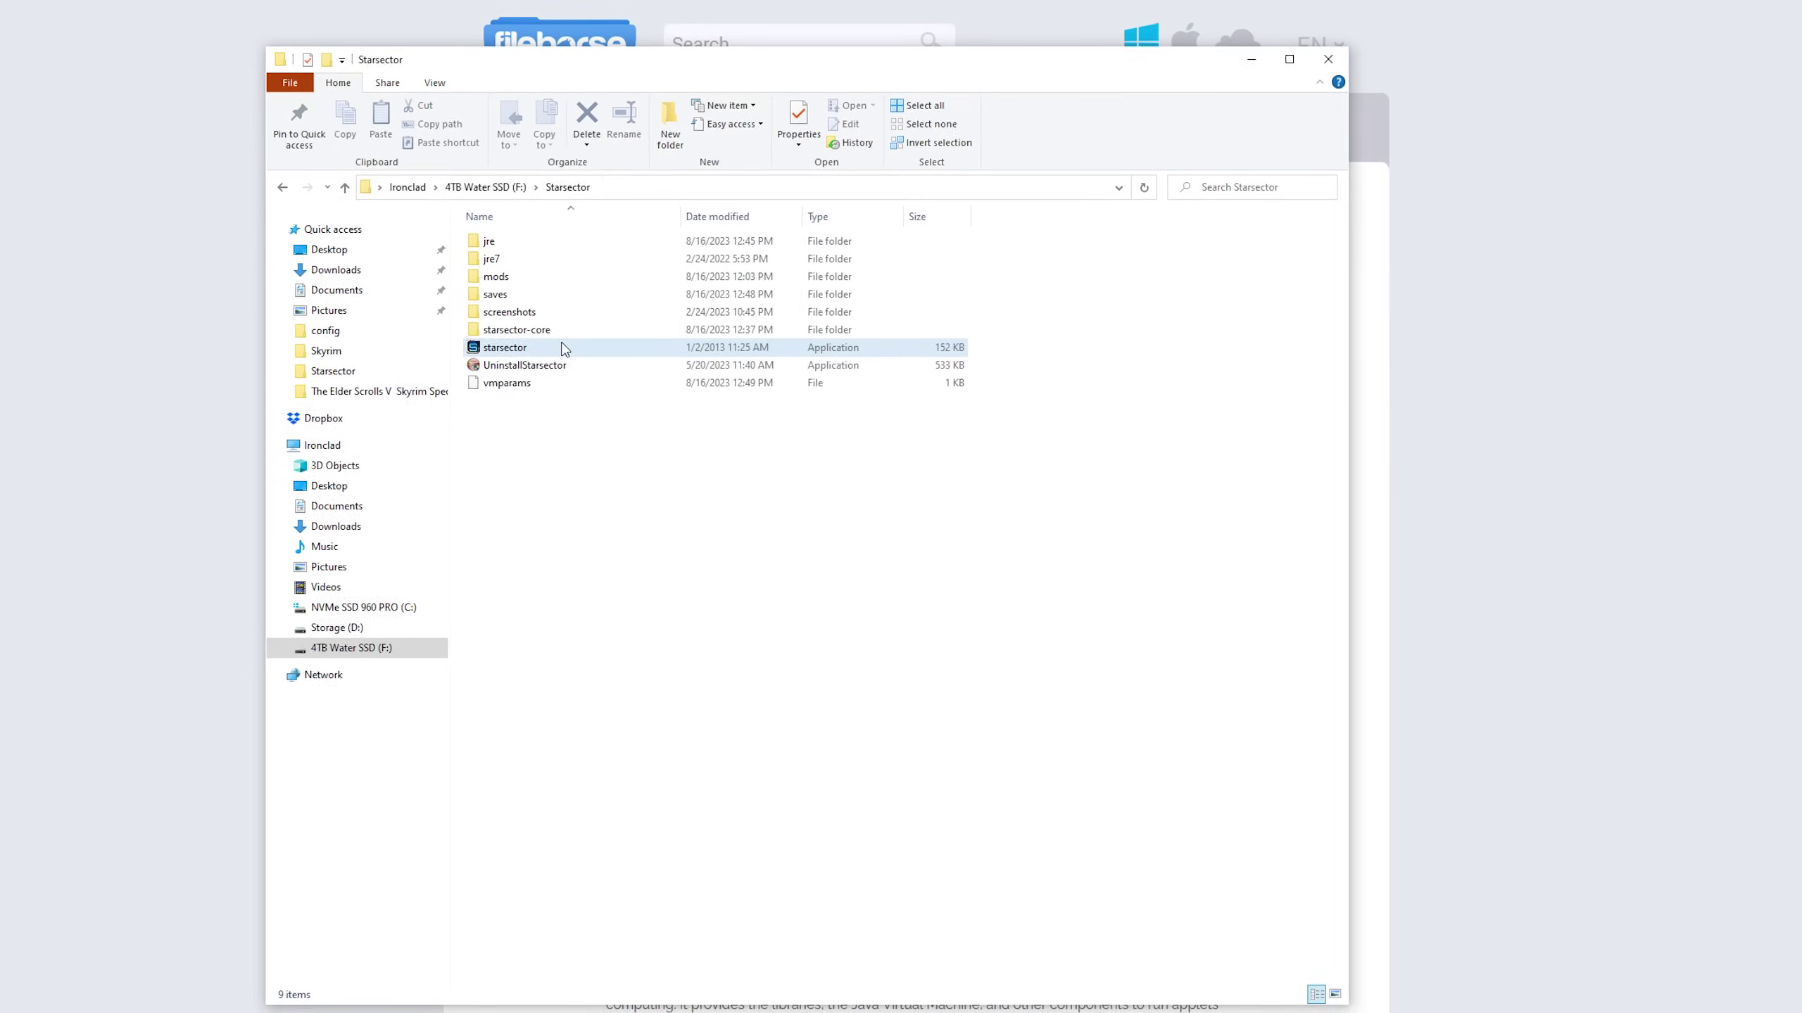
Reopen vmparams in Notepad and launch the starsector application.
double_click(546, 383)
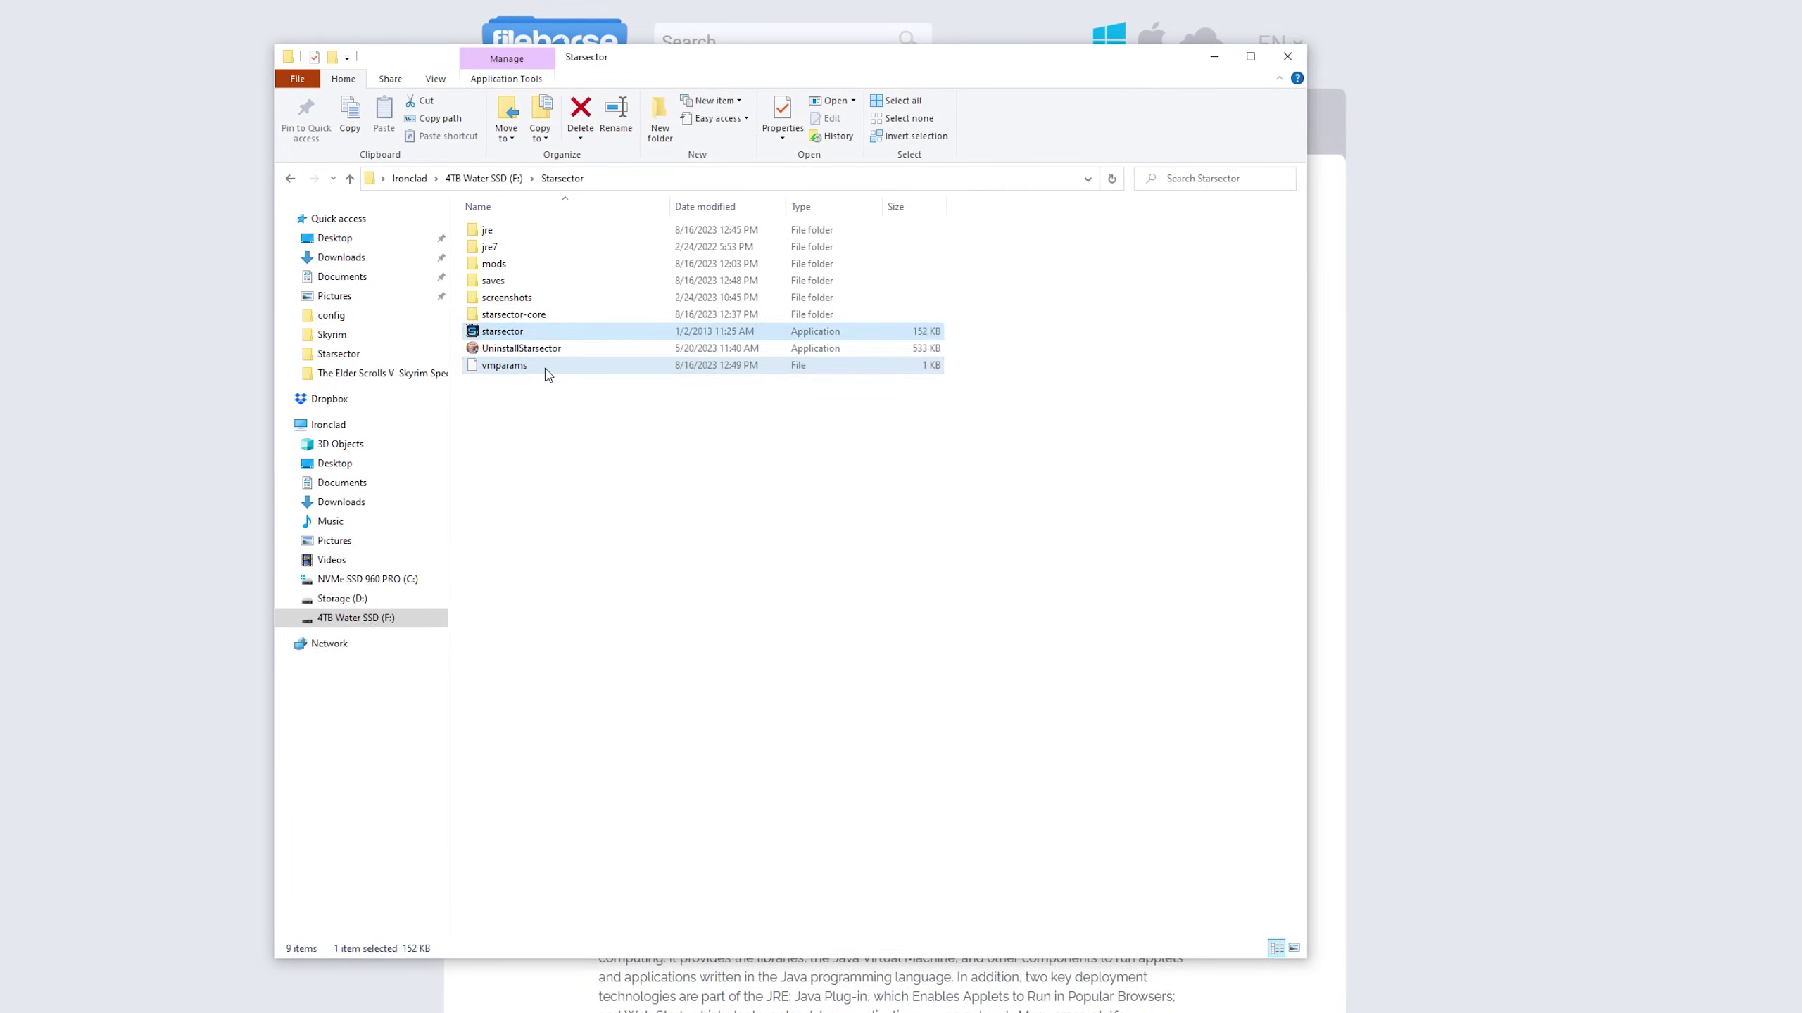
left_click(951, 603)
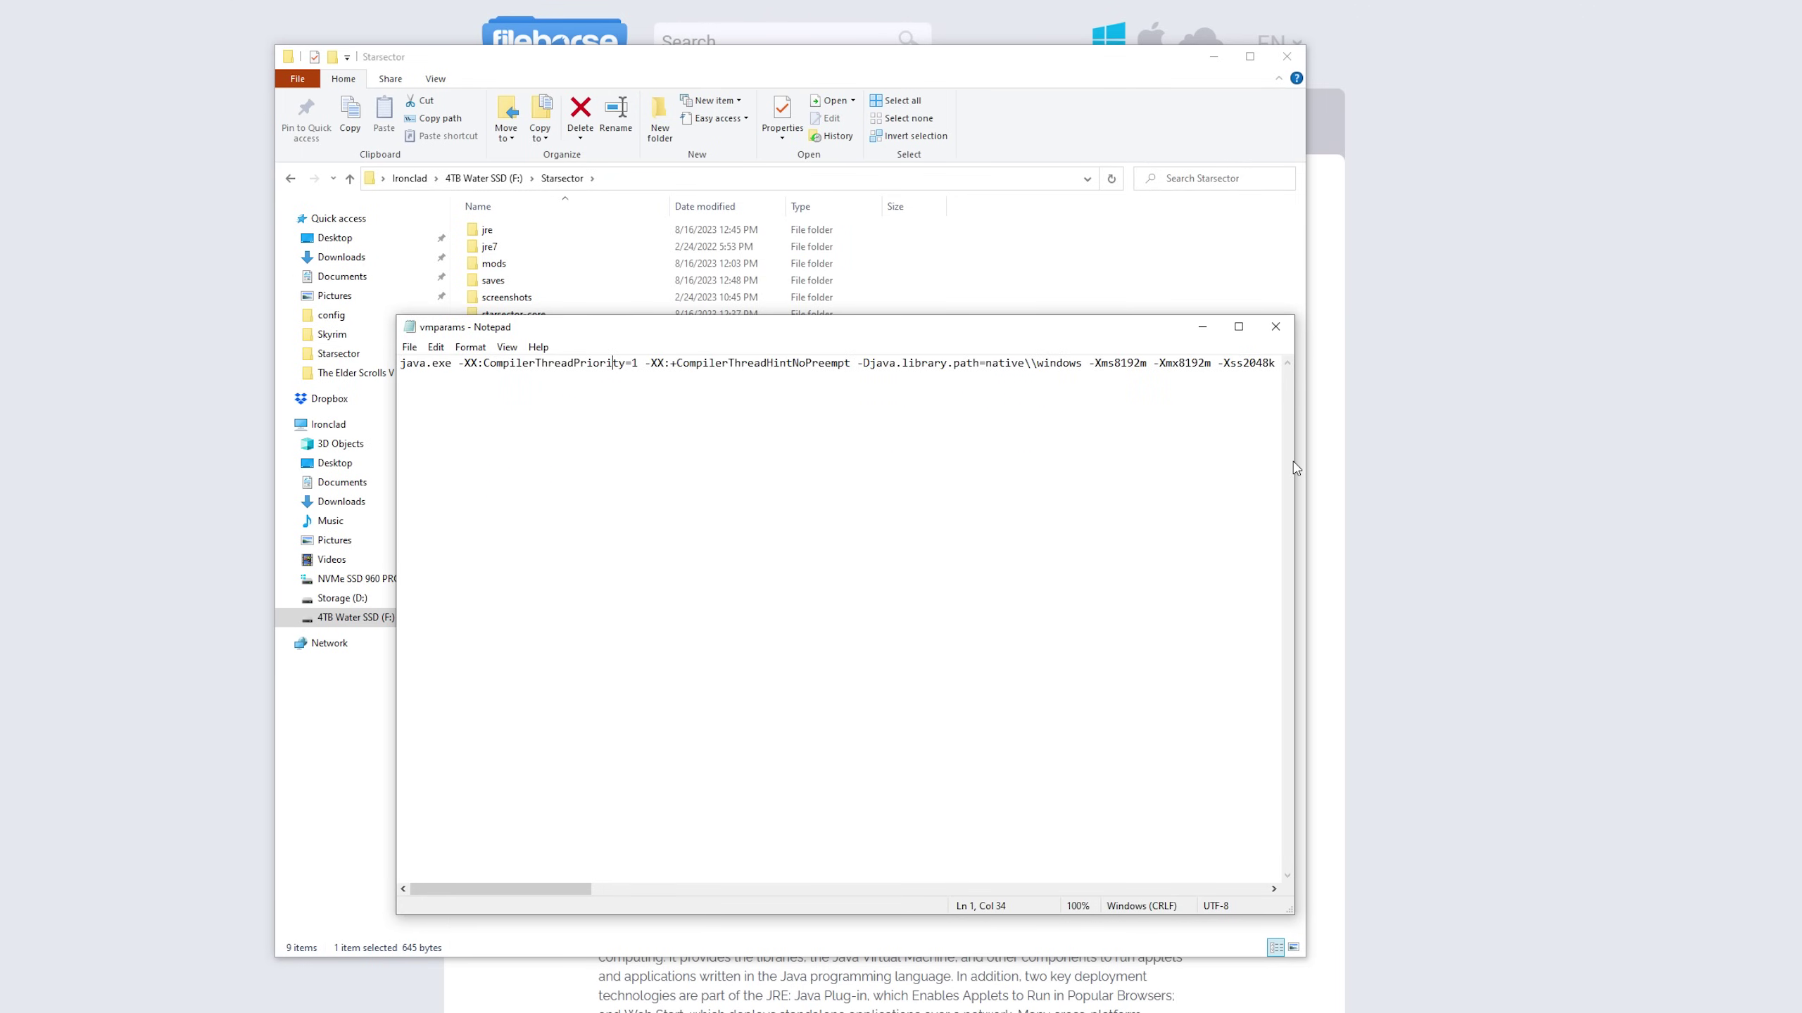
left_click(1275, 328)
double_click(509, 331)
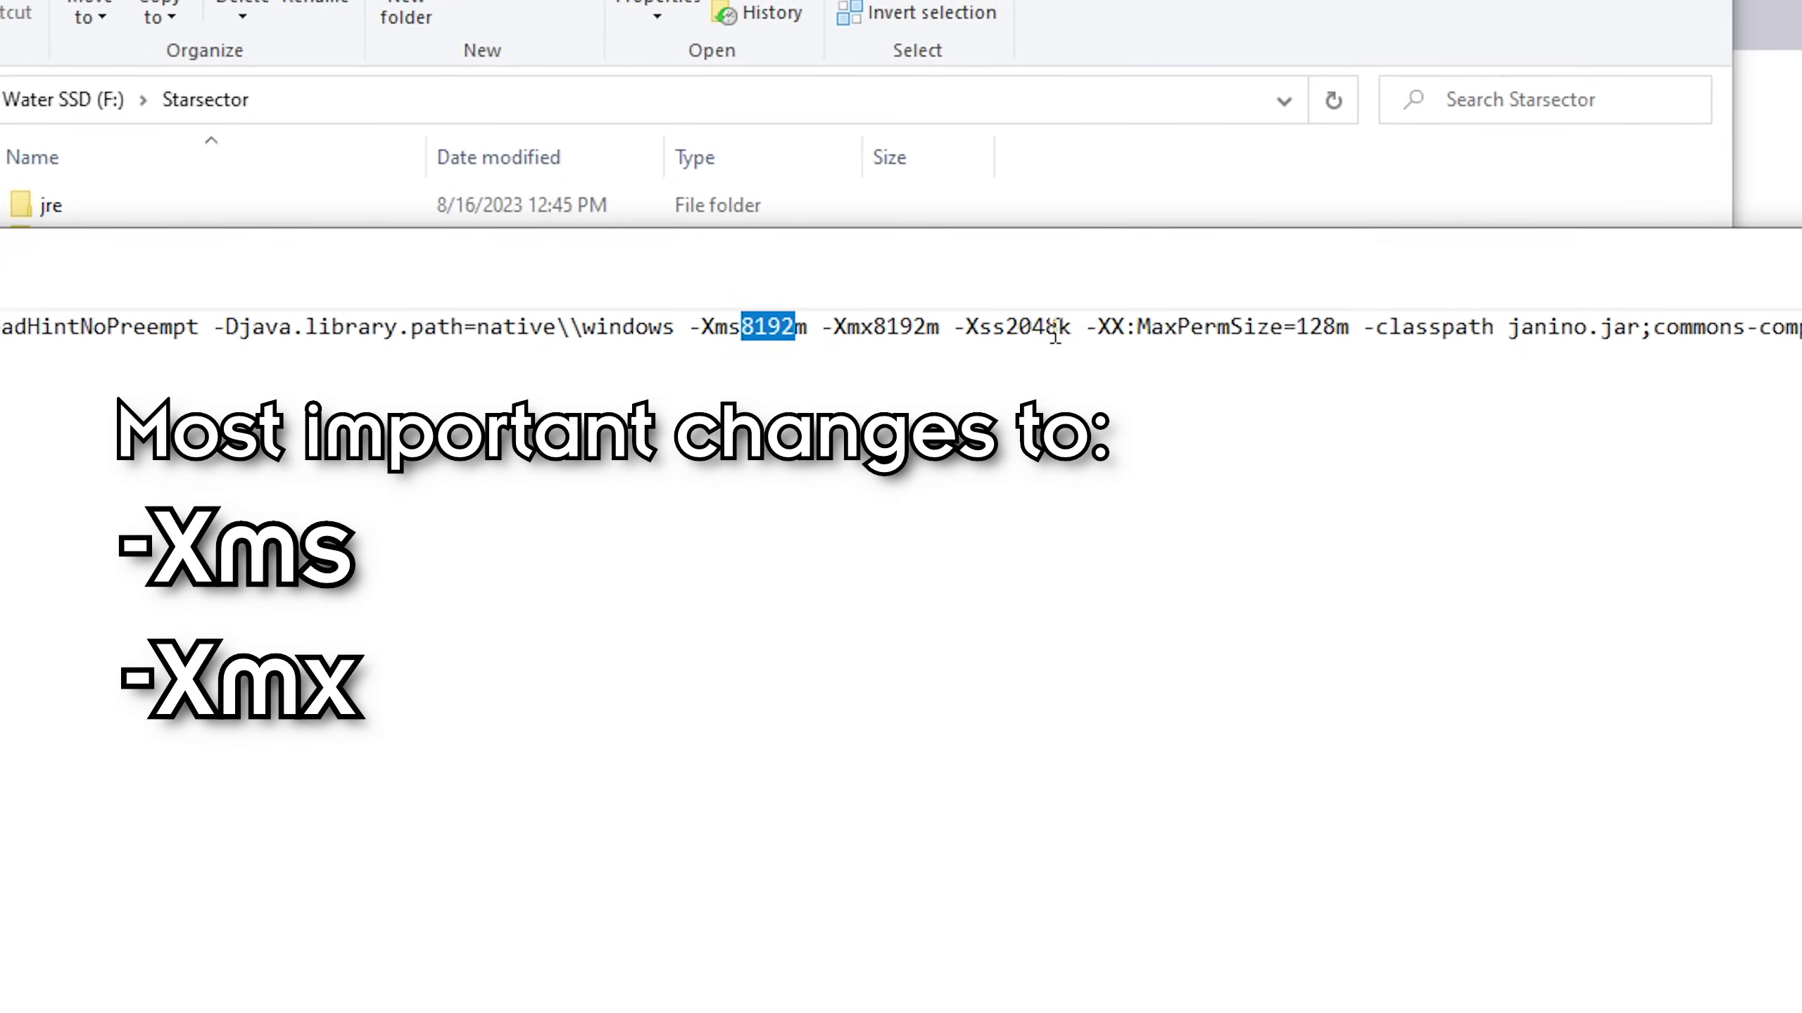
Replace the -Xmx value 8192 with 1024m, then 2048, and select -Xss2048k.
type("1024")
left_click_drag(926, 323, 801, 298)
type("1024m -Xss")
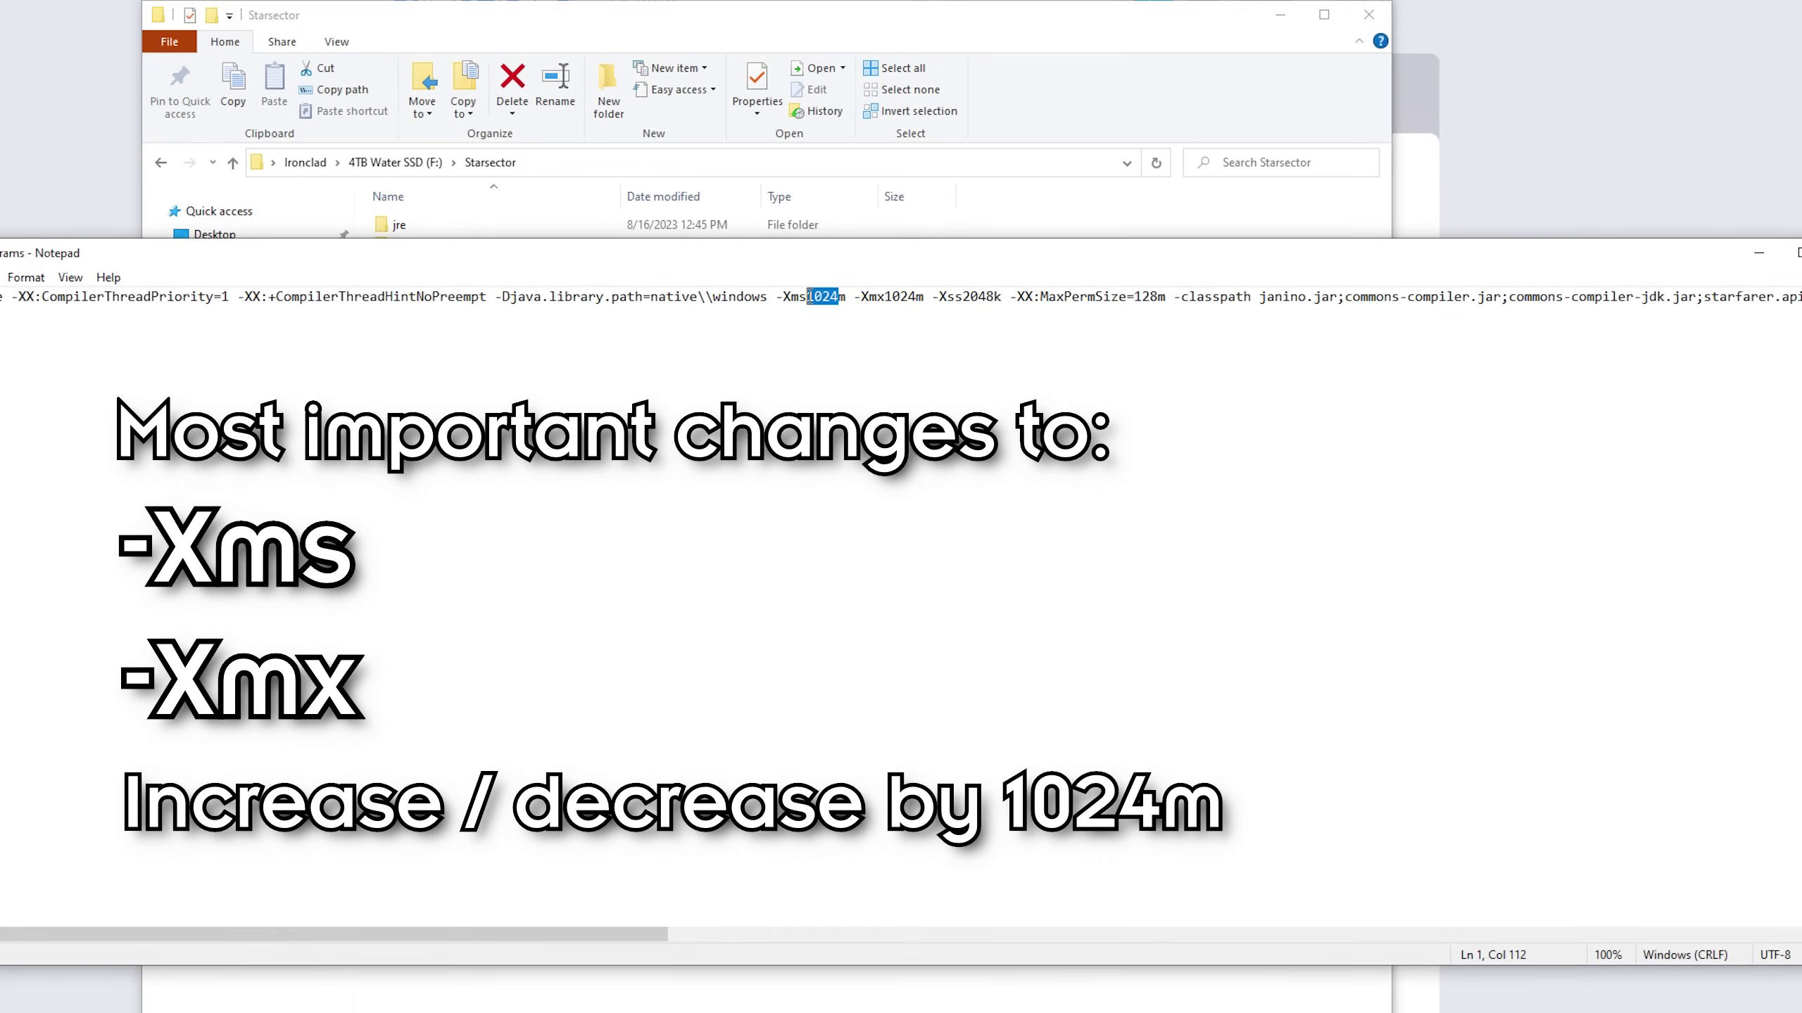
type("2048")
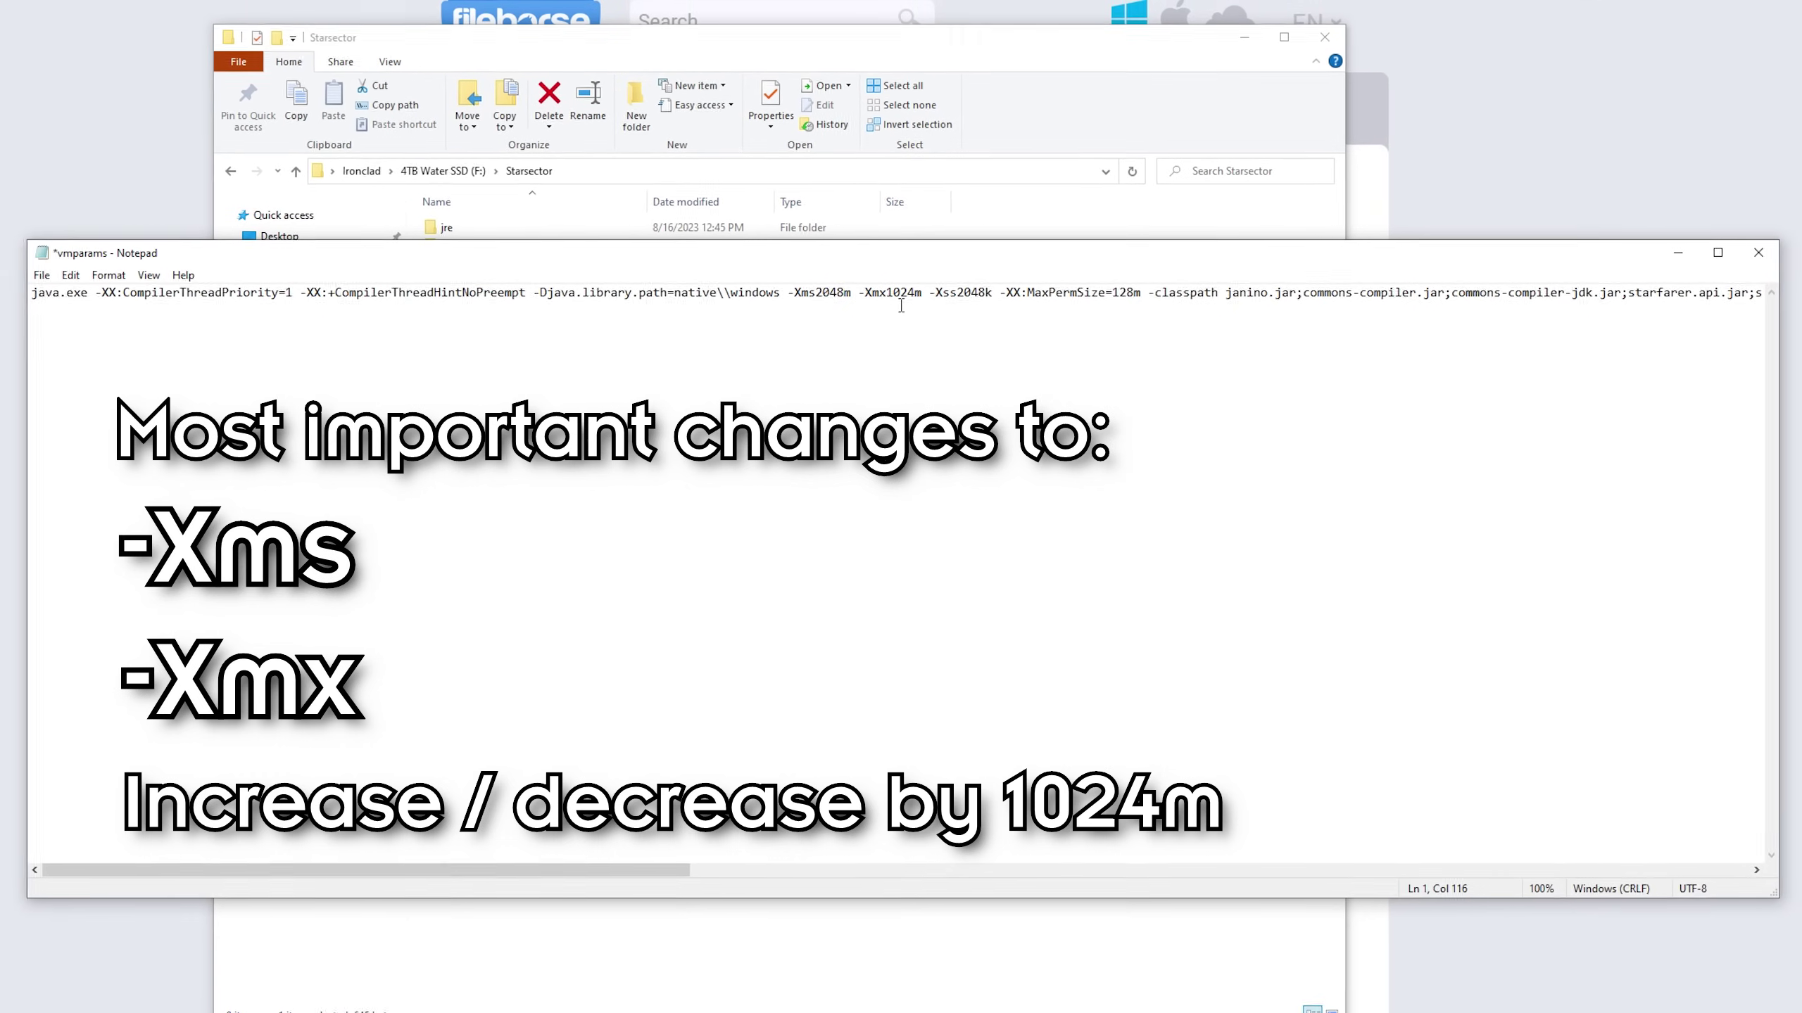
left_click_drag(916, 293, 887, 293)
type("2048k -XX:PermSize=512m -XX:MaxPermSize=512m -c")
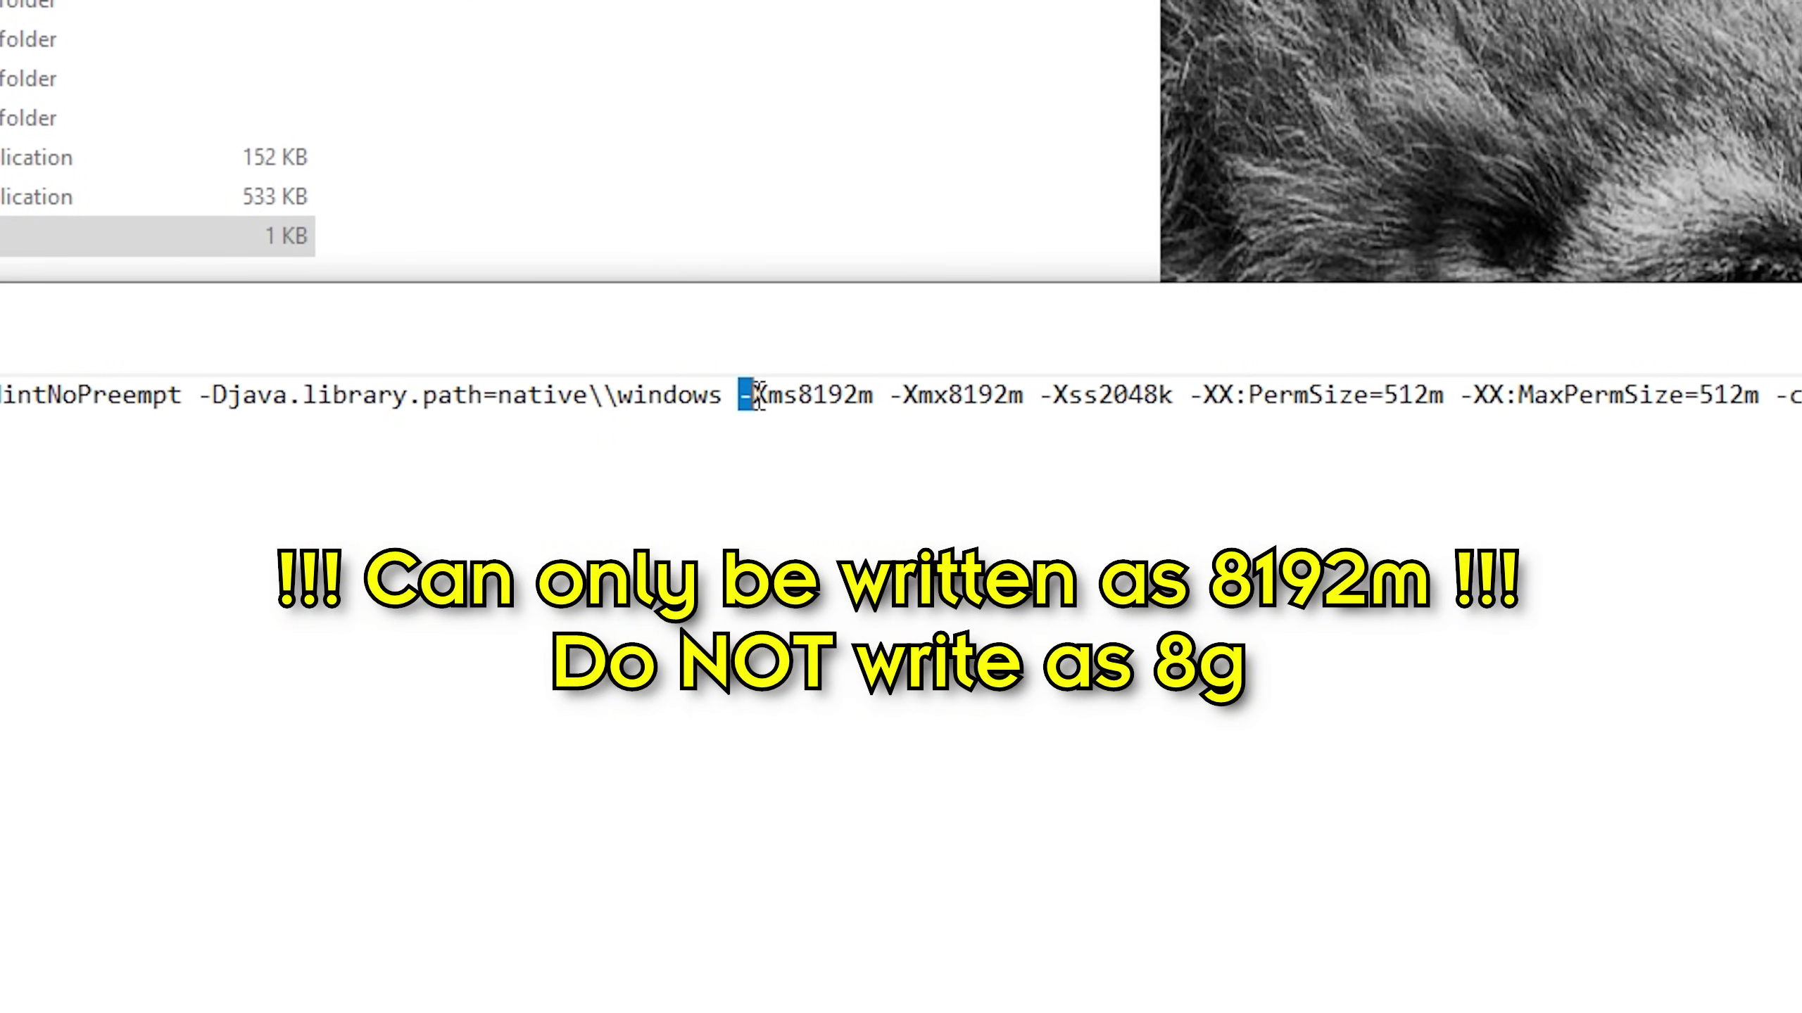
left_click_drag(1164, 410, 1157, 417)
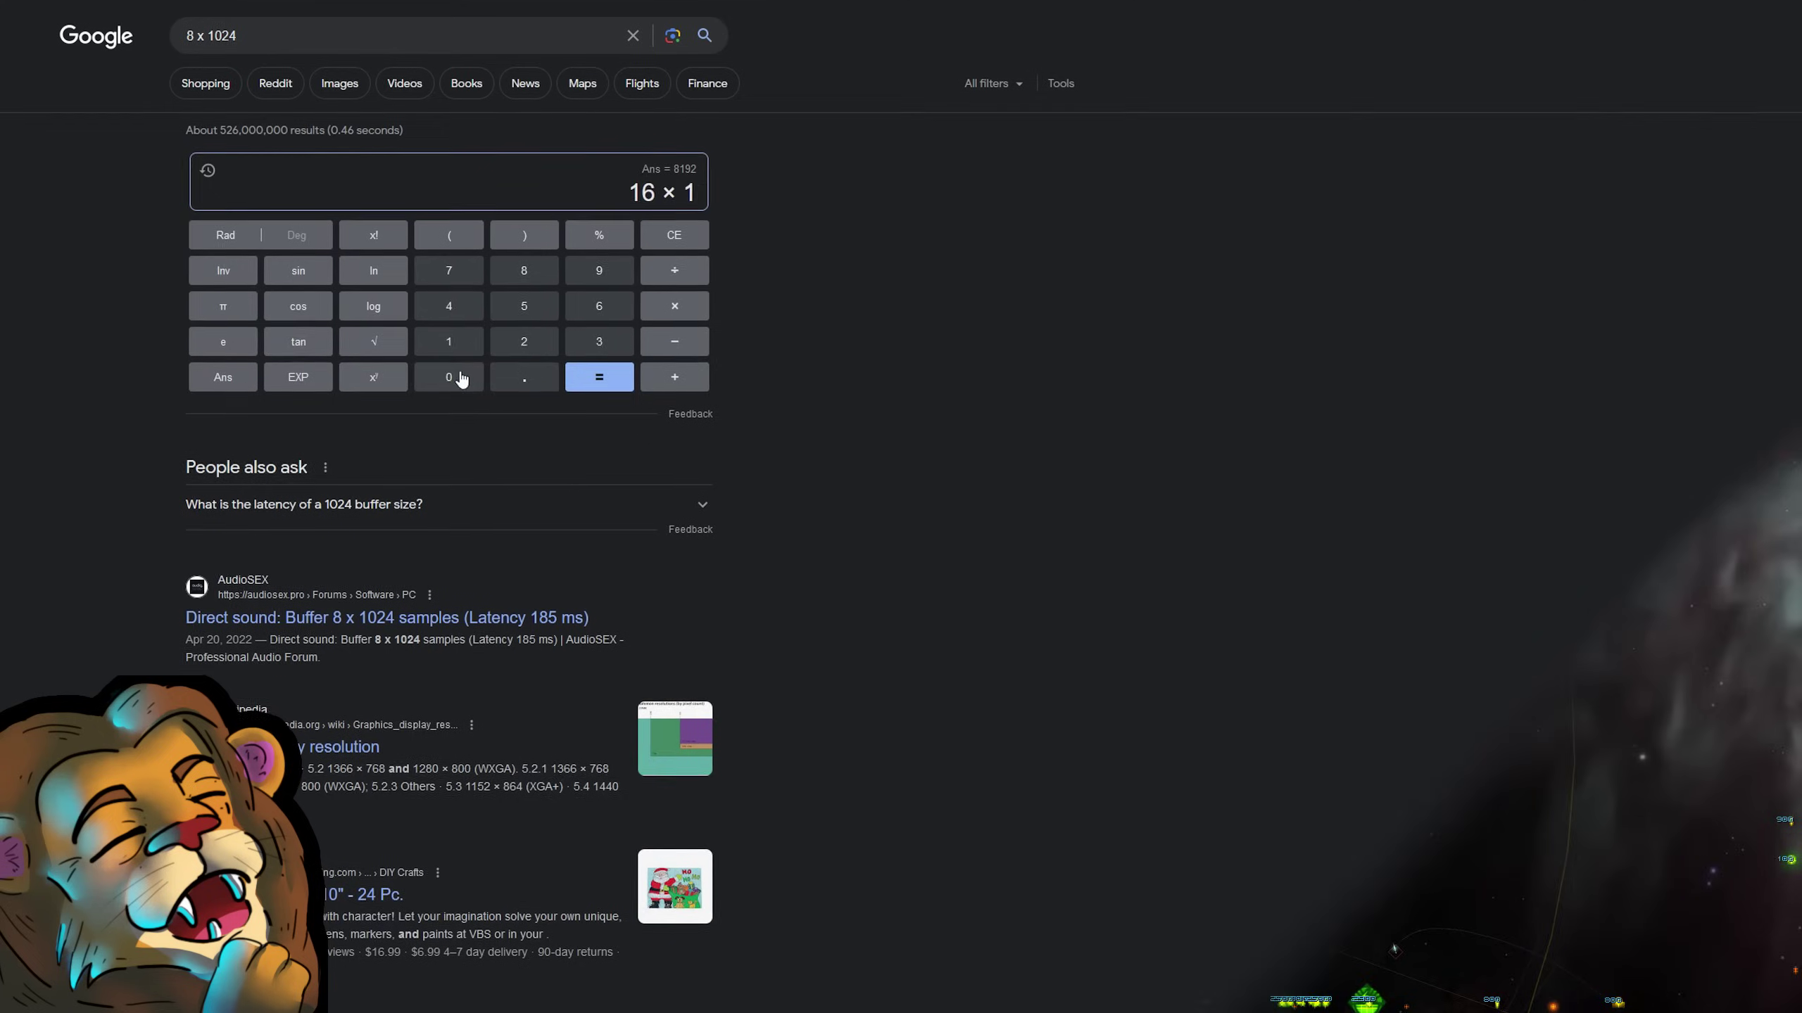
Calculate 16 × 1024 and 30 × 1024 while replacing a vmparams memory value.
left_click(451, 379)
left_click(527, 343)
left_click(451, 308)
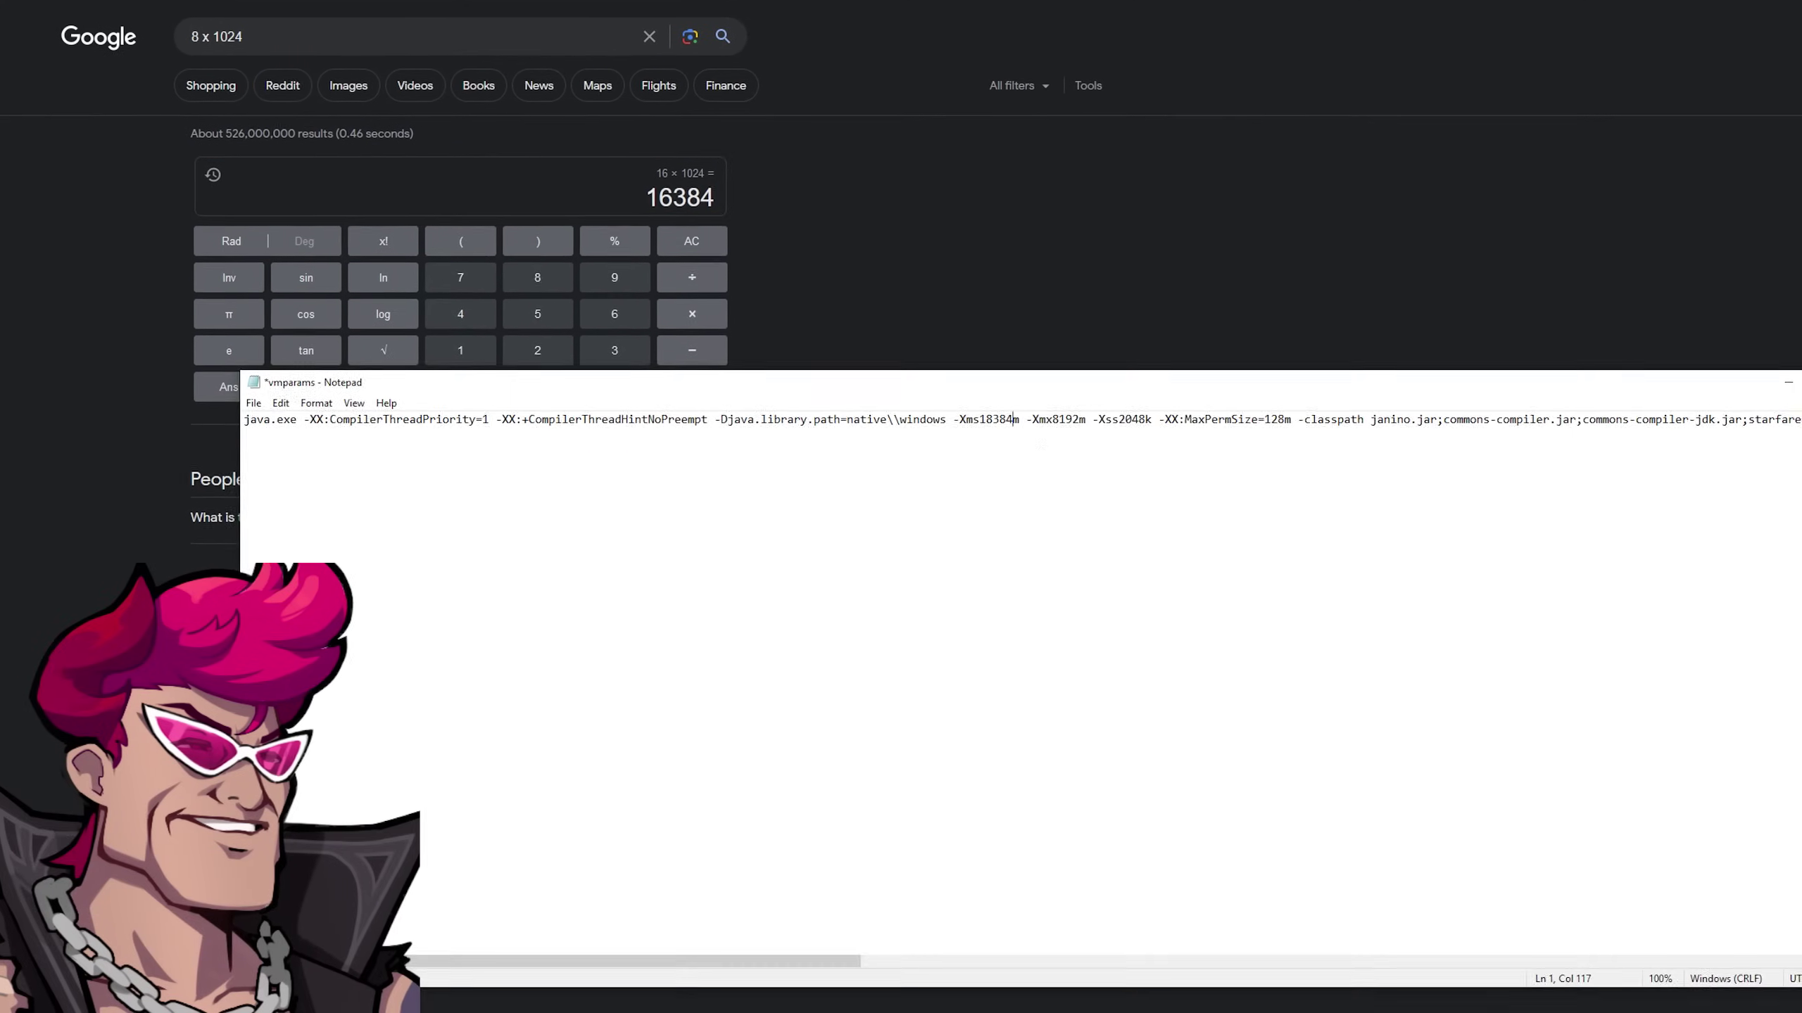
double_click(1042, 415)
type("16384")
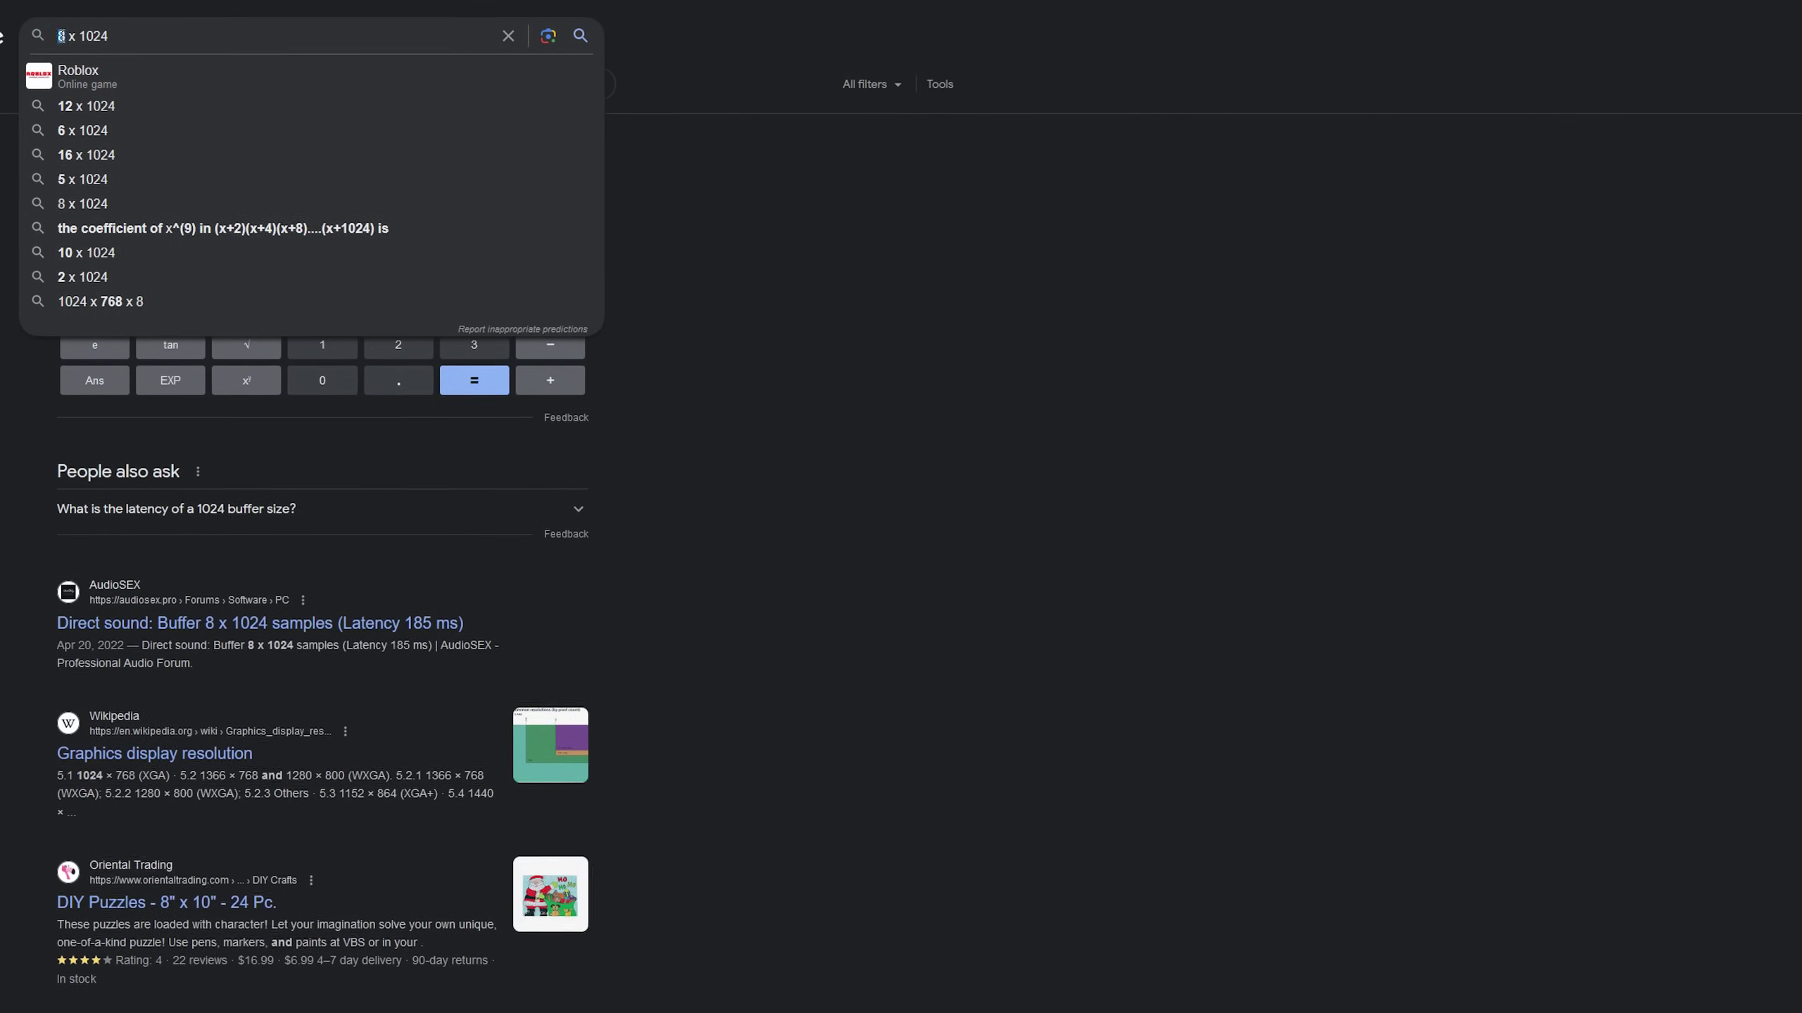
type("30")
left_click(581, 37)
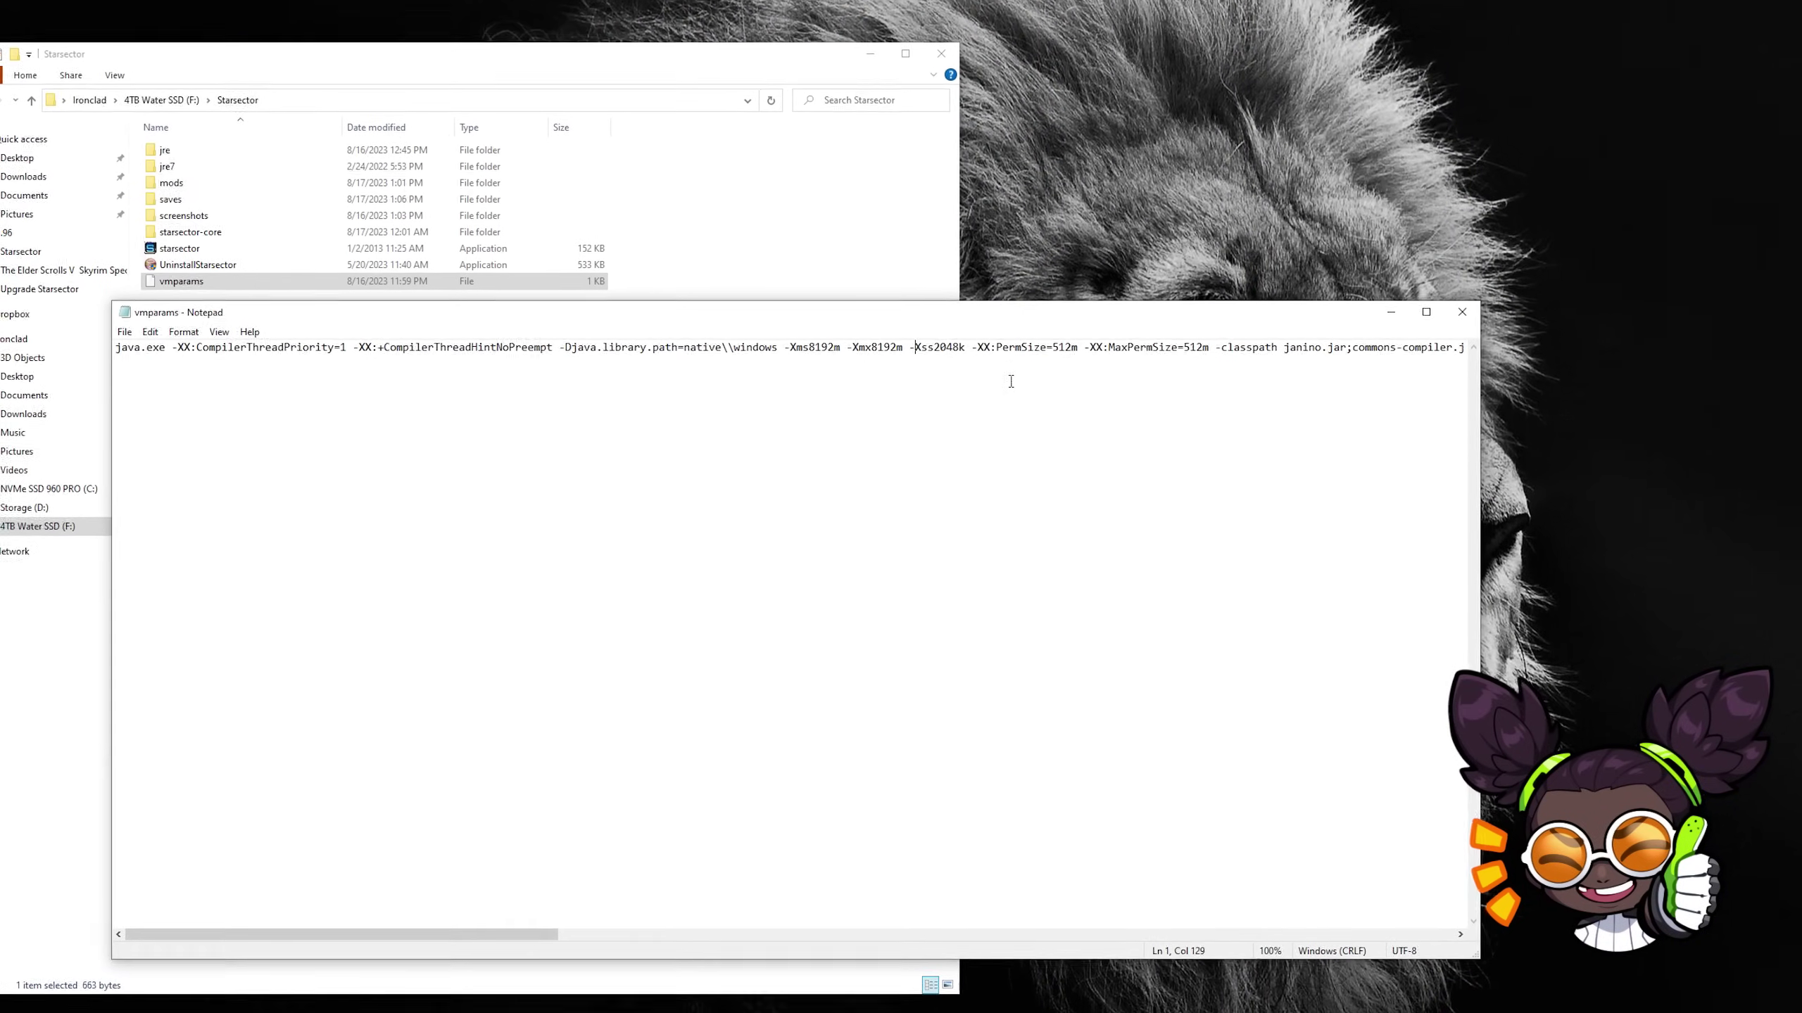
Highlight the PermSize, MaxPermSize and -Xms/-Xmx arguments in vmparams to review them.
left_click_drag(957, 351, 1169, 370)
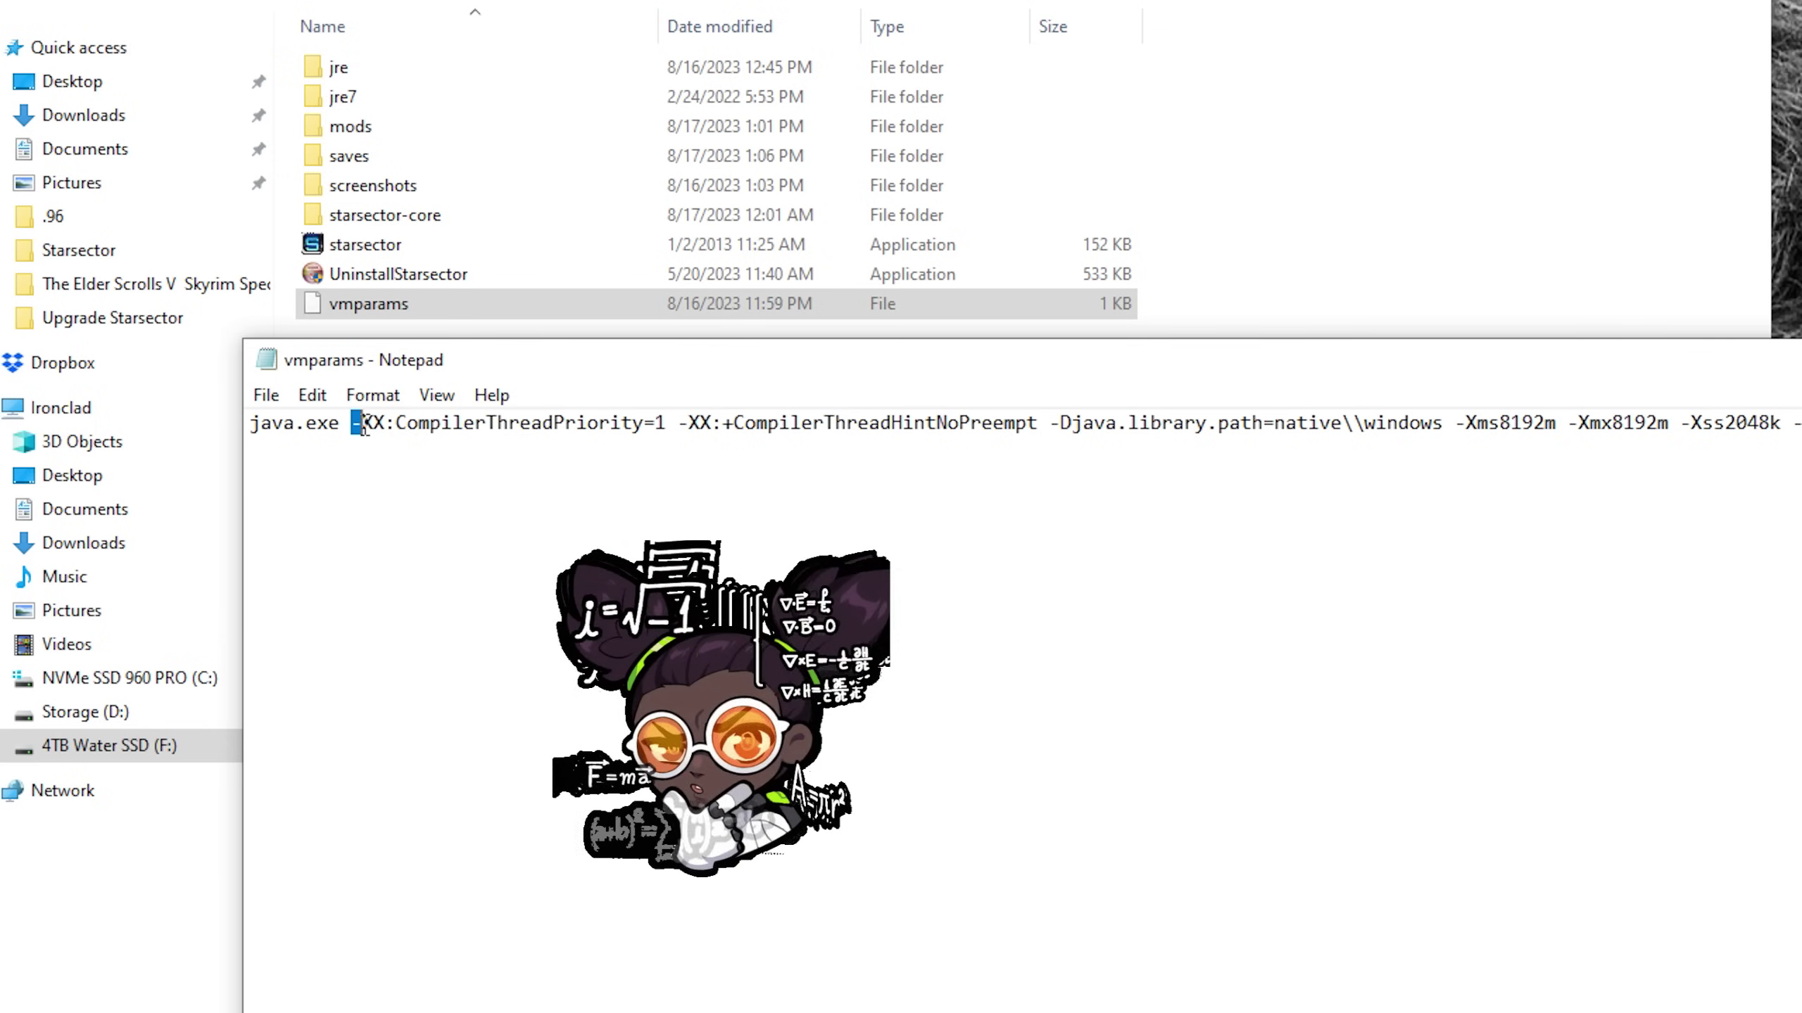
left_click_drag(958, 438, 1038, 426)
left_click(982, 508)
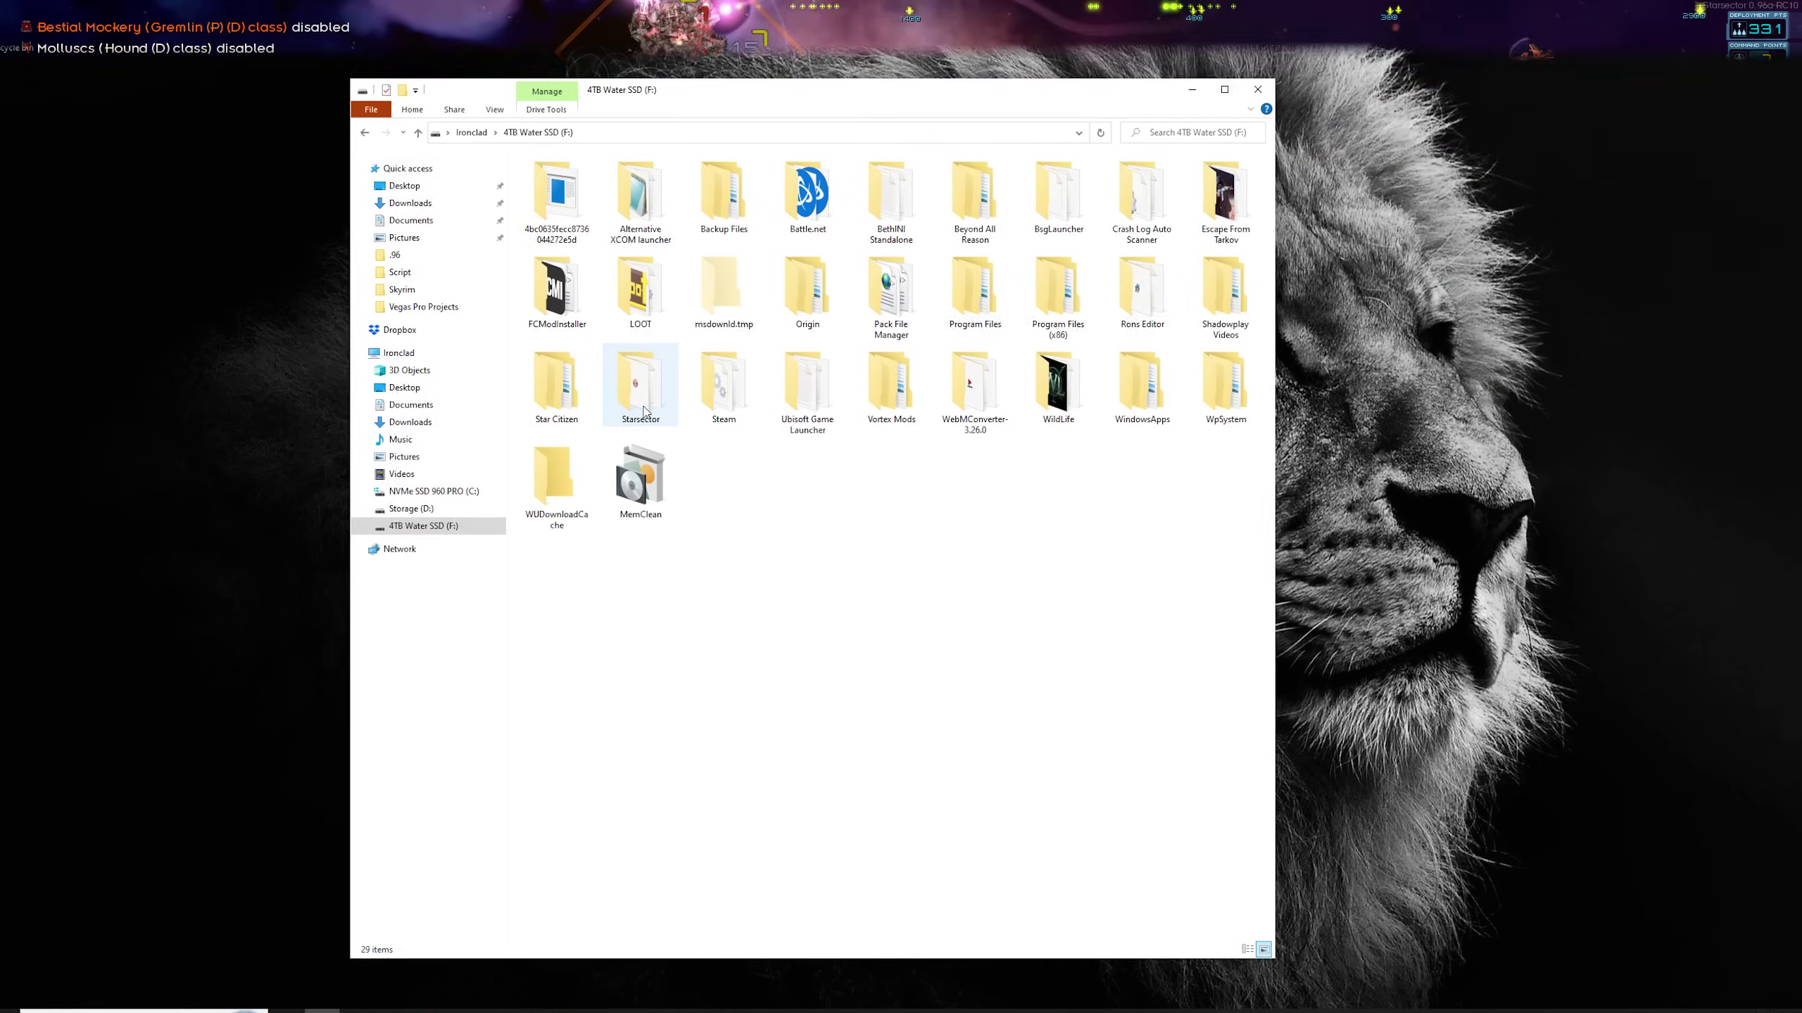
Navigate into Starsector > starsector-core > data > config.
double_click(642, 398)
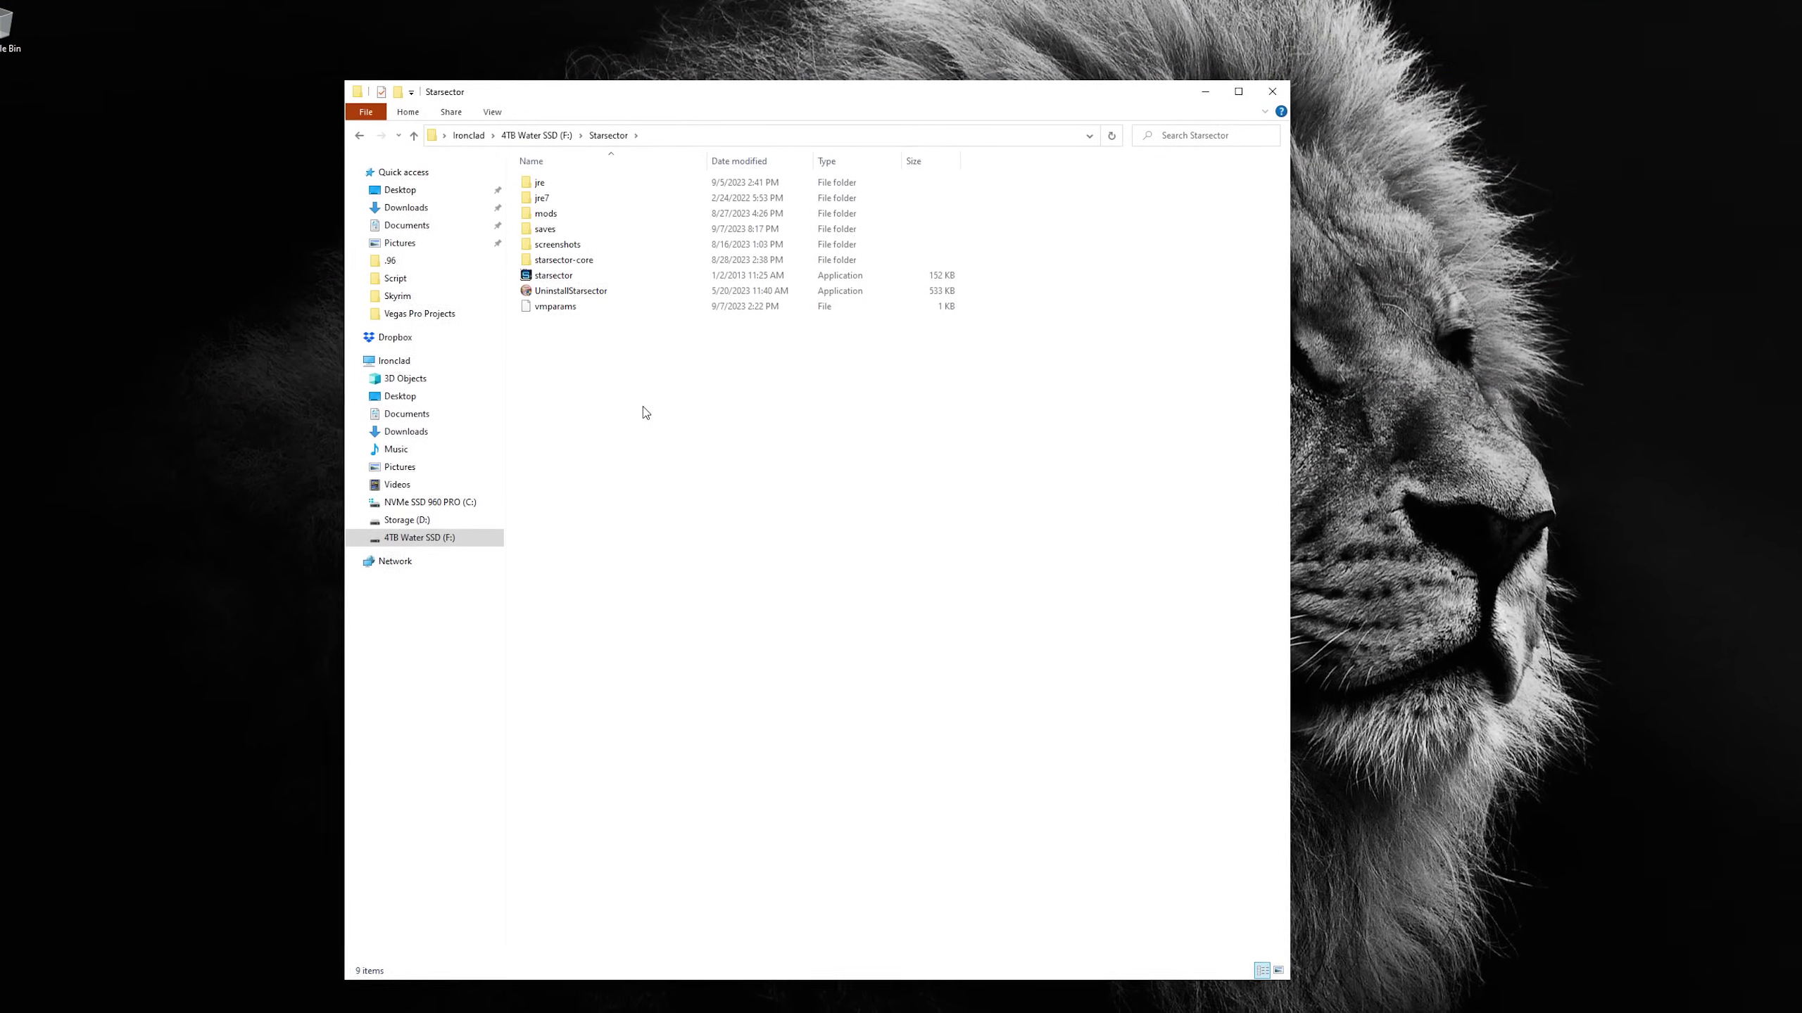
double_click(589, 275)
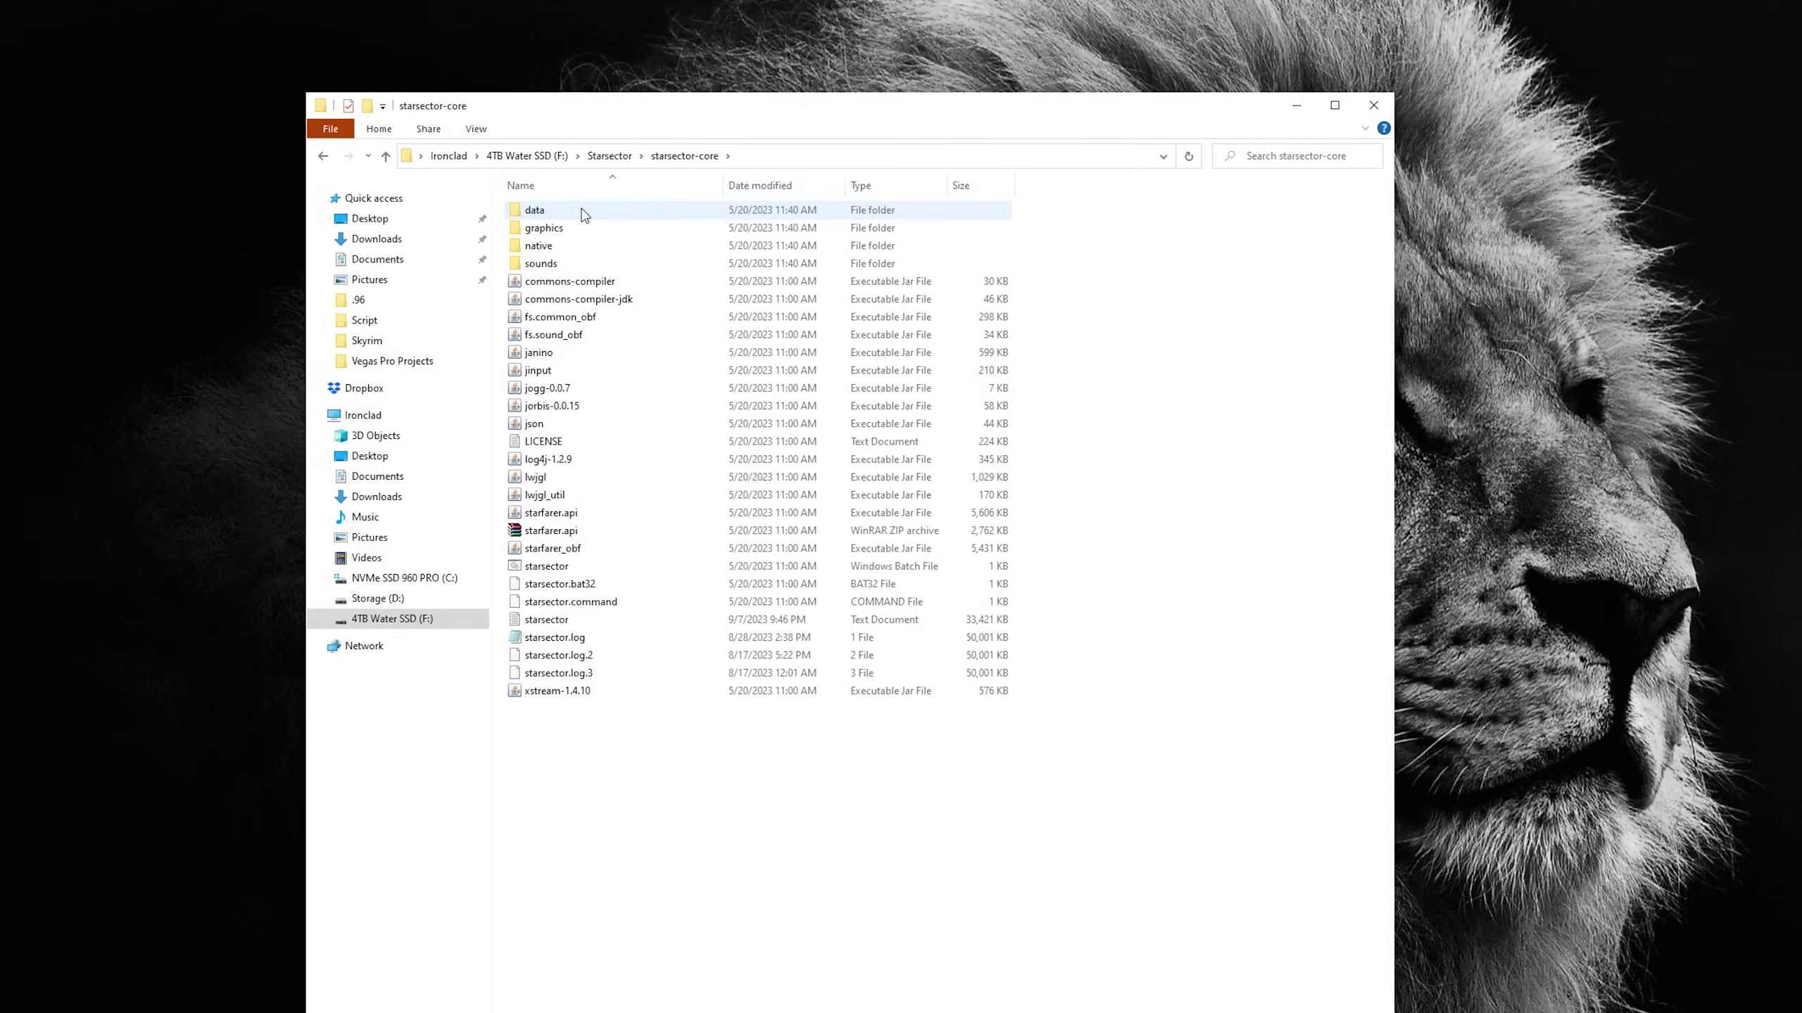
double_click(581, 205)
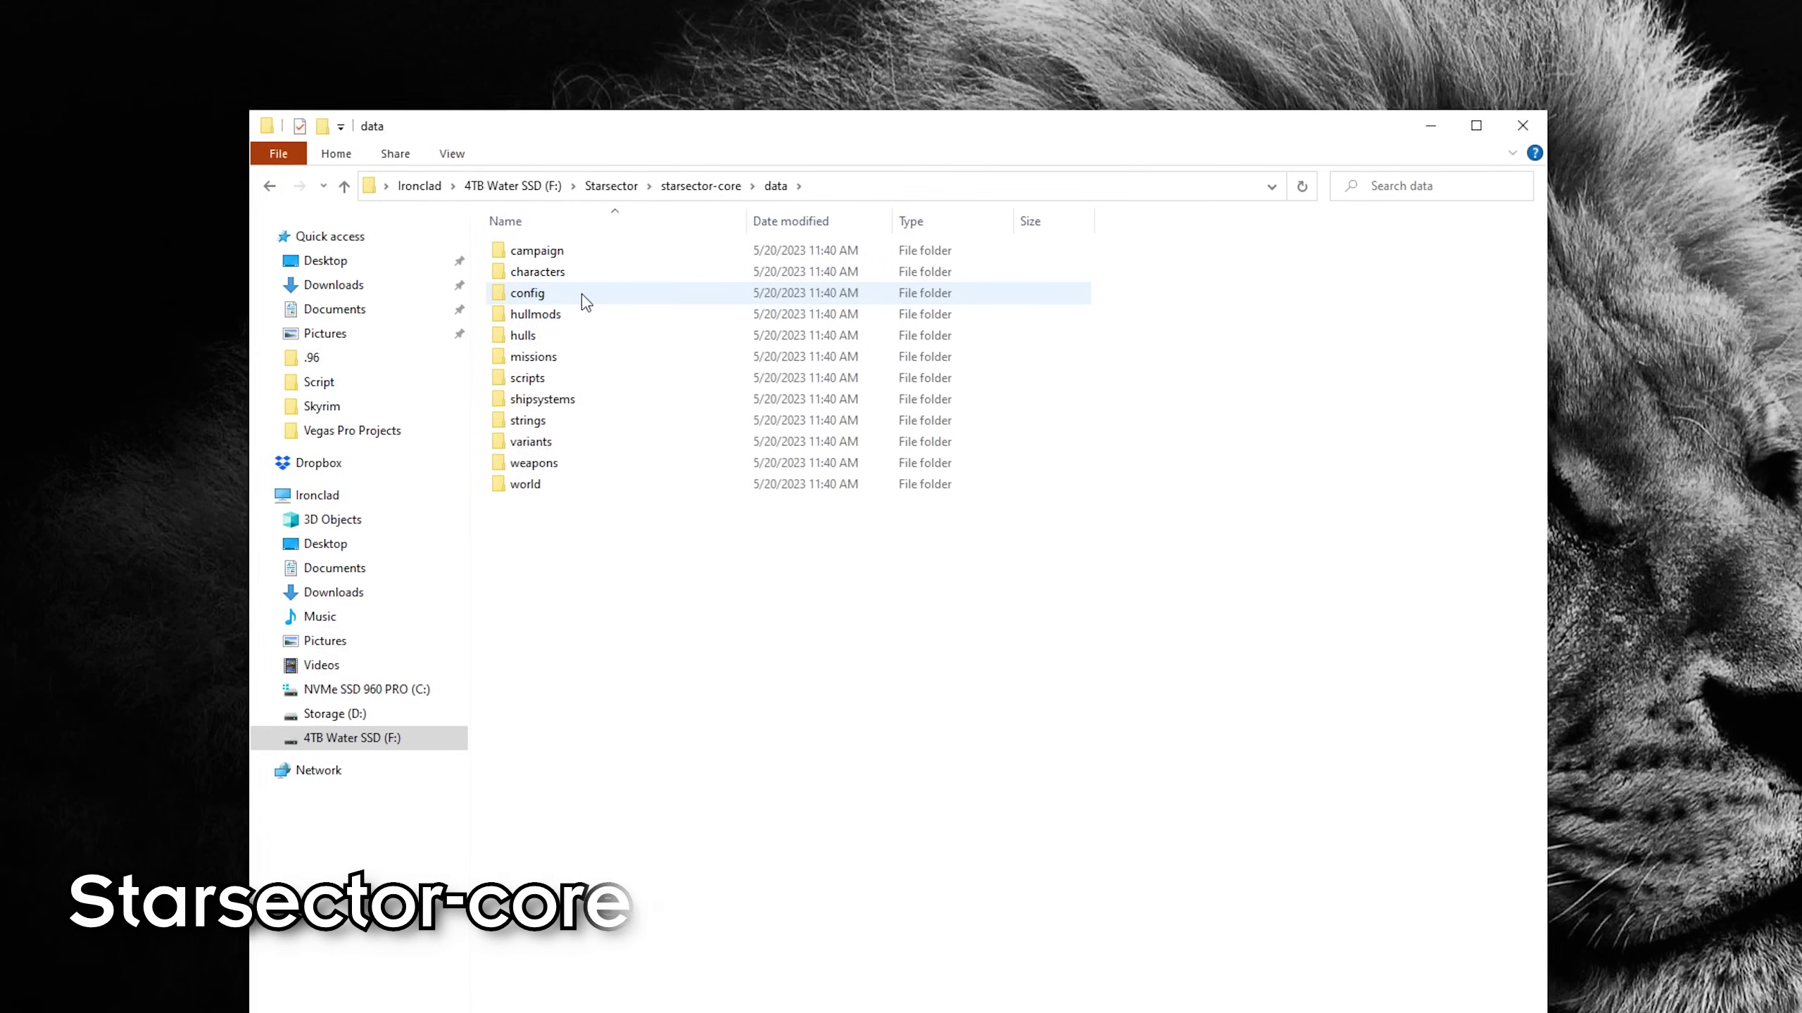
double_click(580, 310)
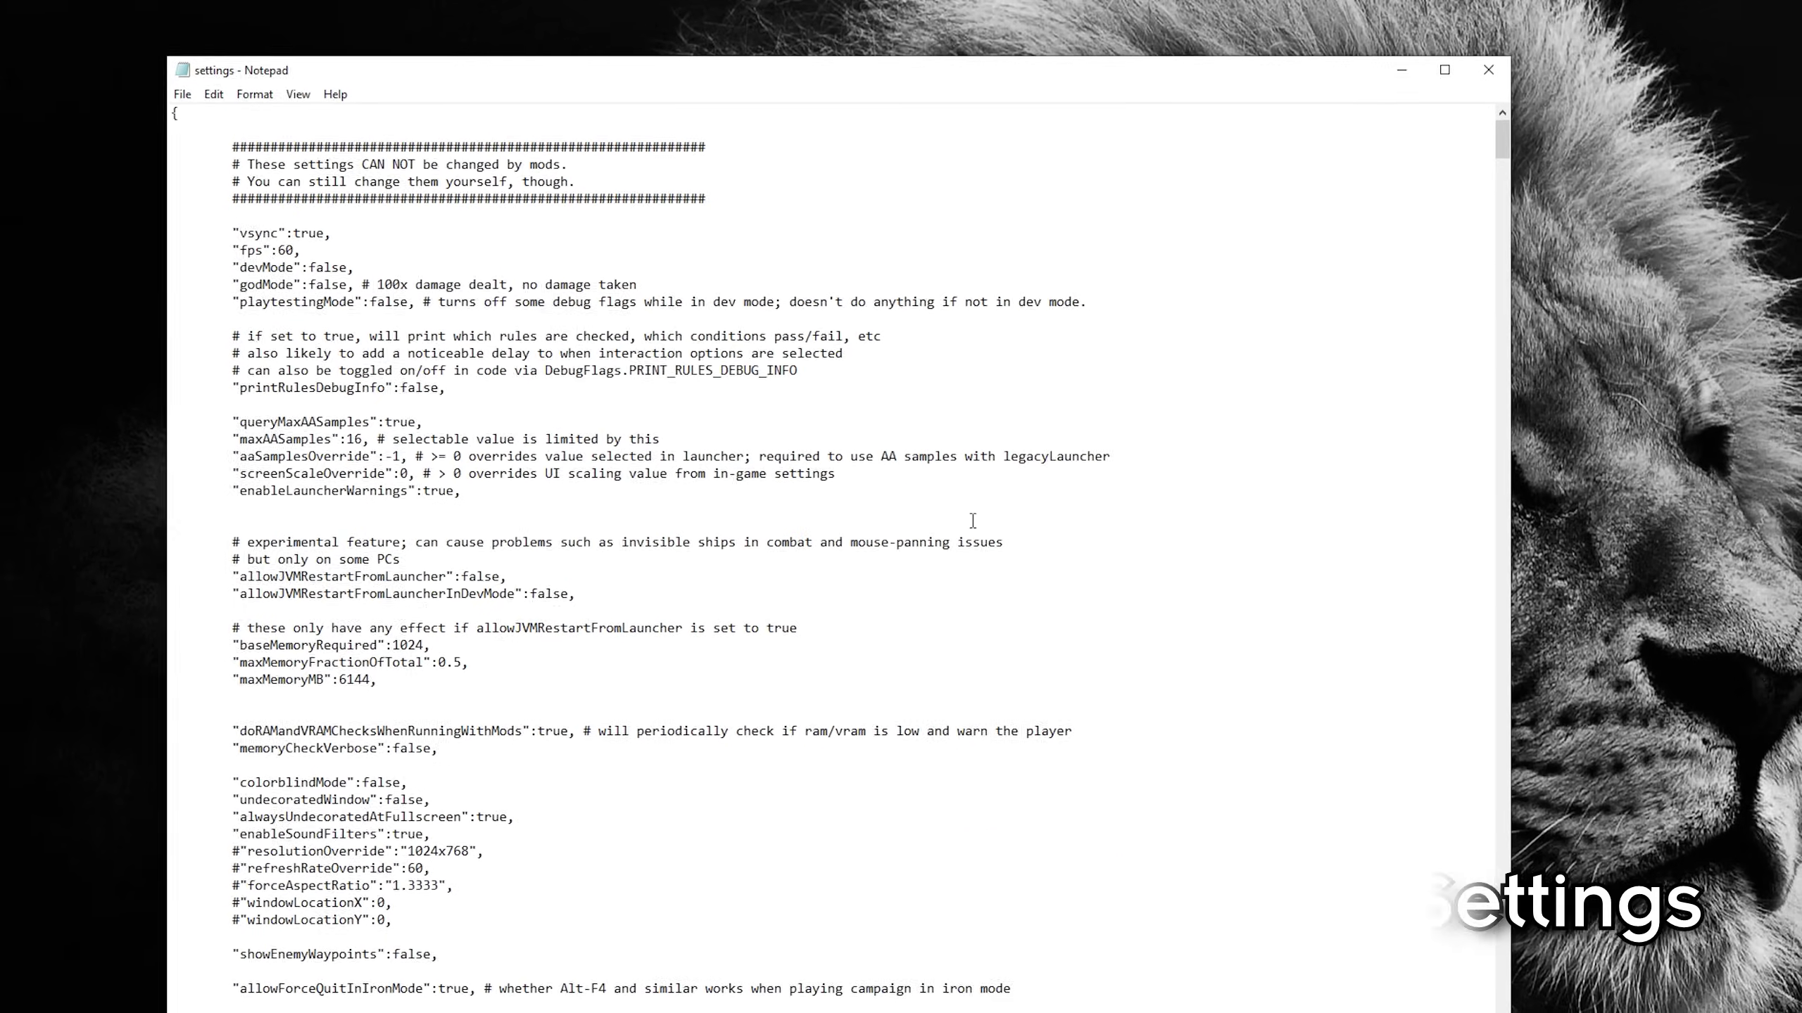
Search settings.json for maxbattle, locating maxBattleSize at 1000 and its slider comment.
key("ctrl+f")
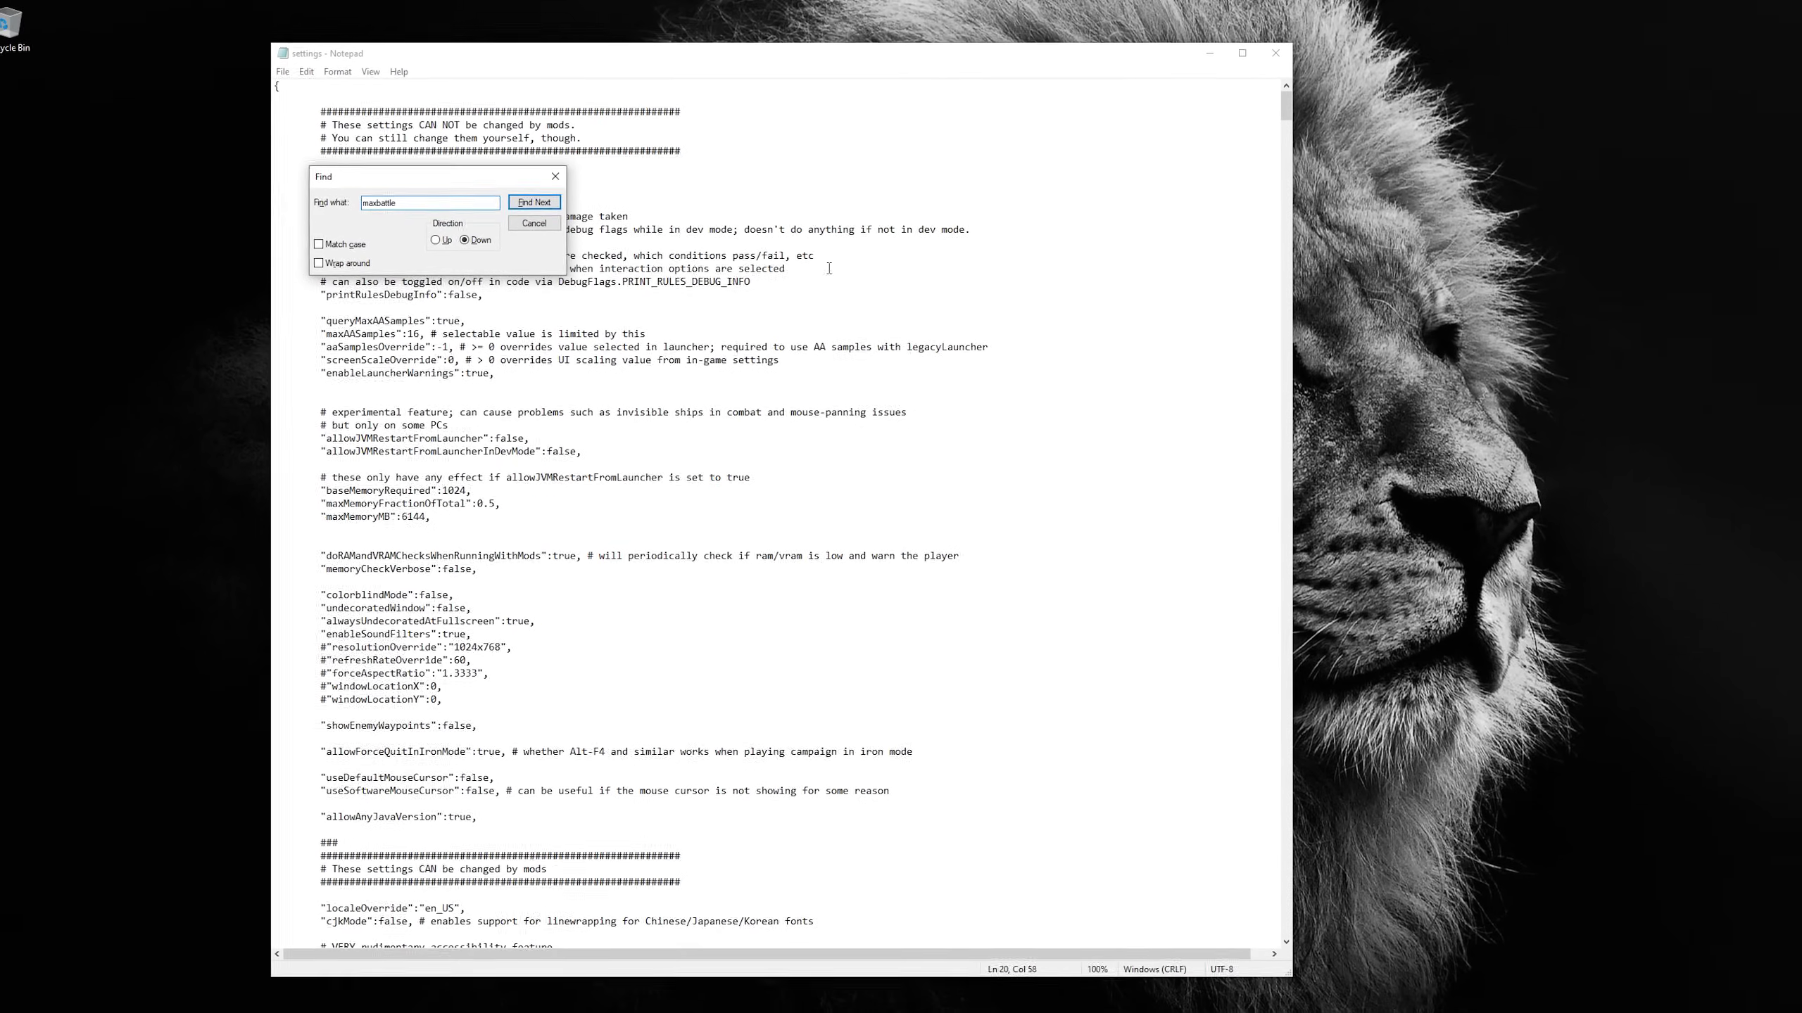
left_click(535, 197)
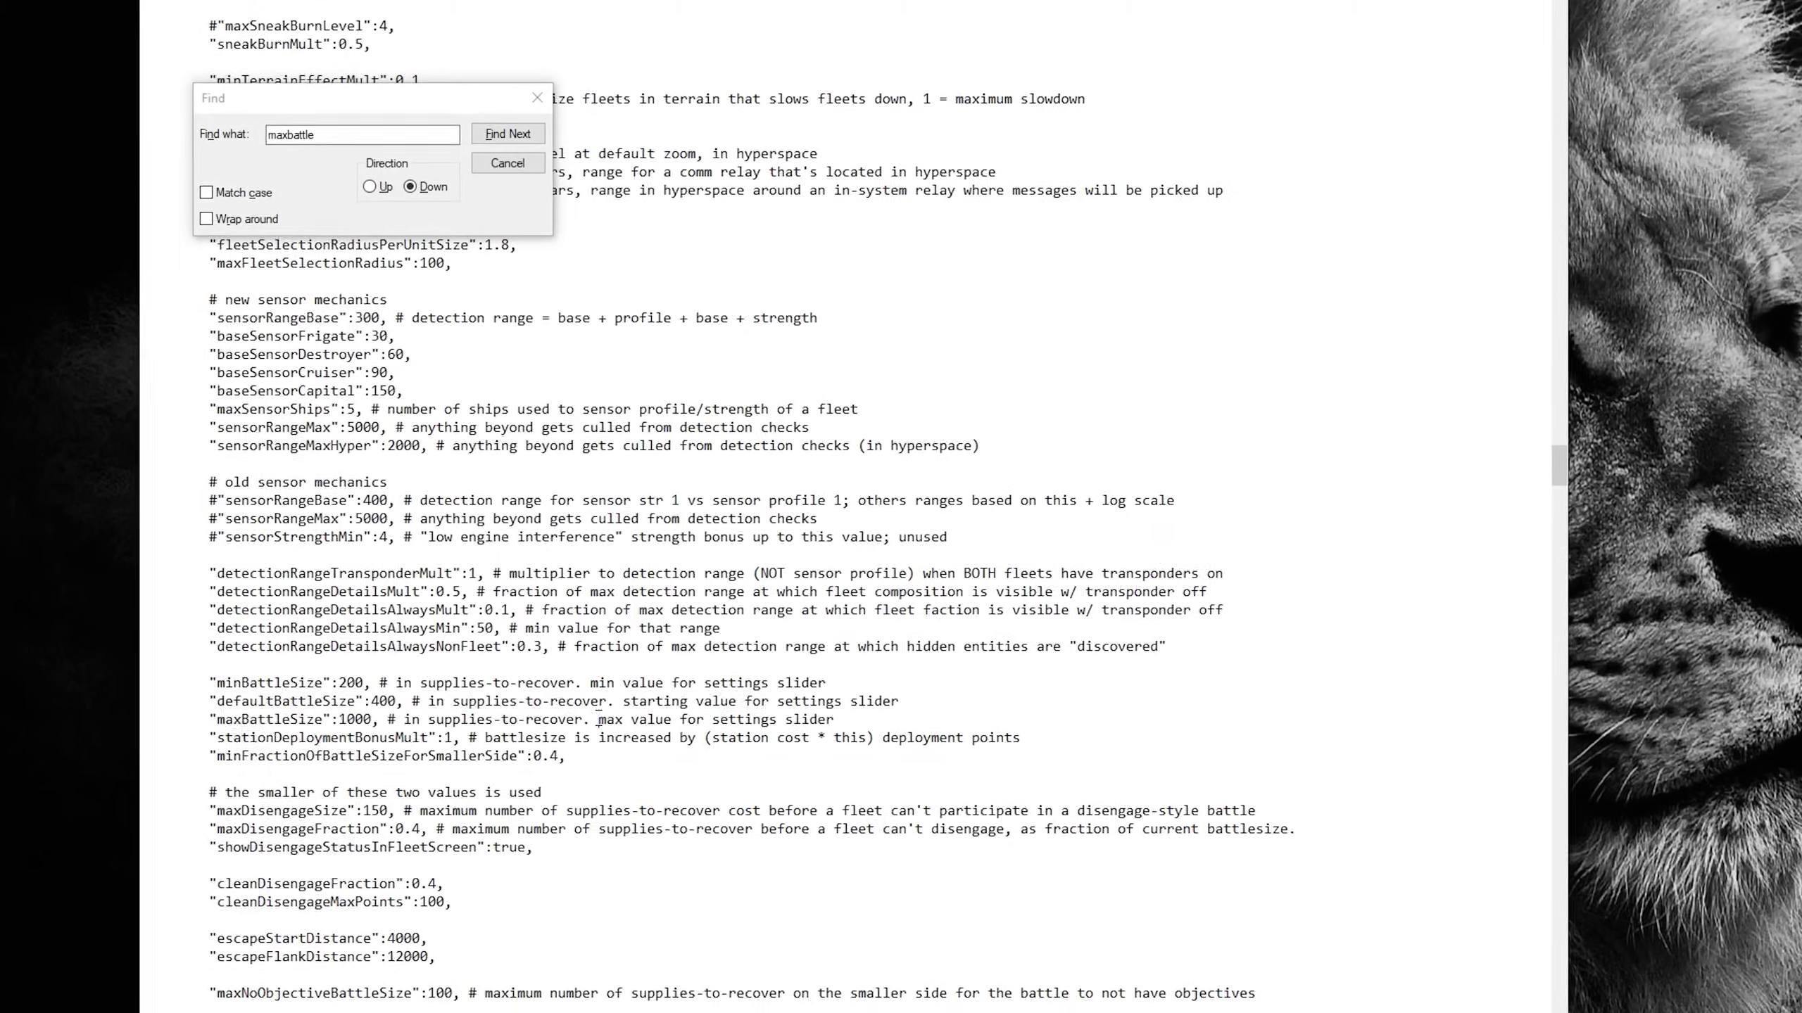
left_click_drag(599, 642, 788, 643)
key("Right")
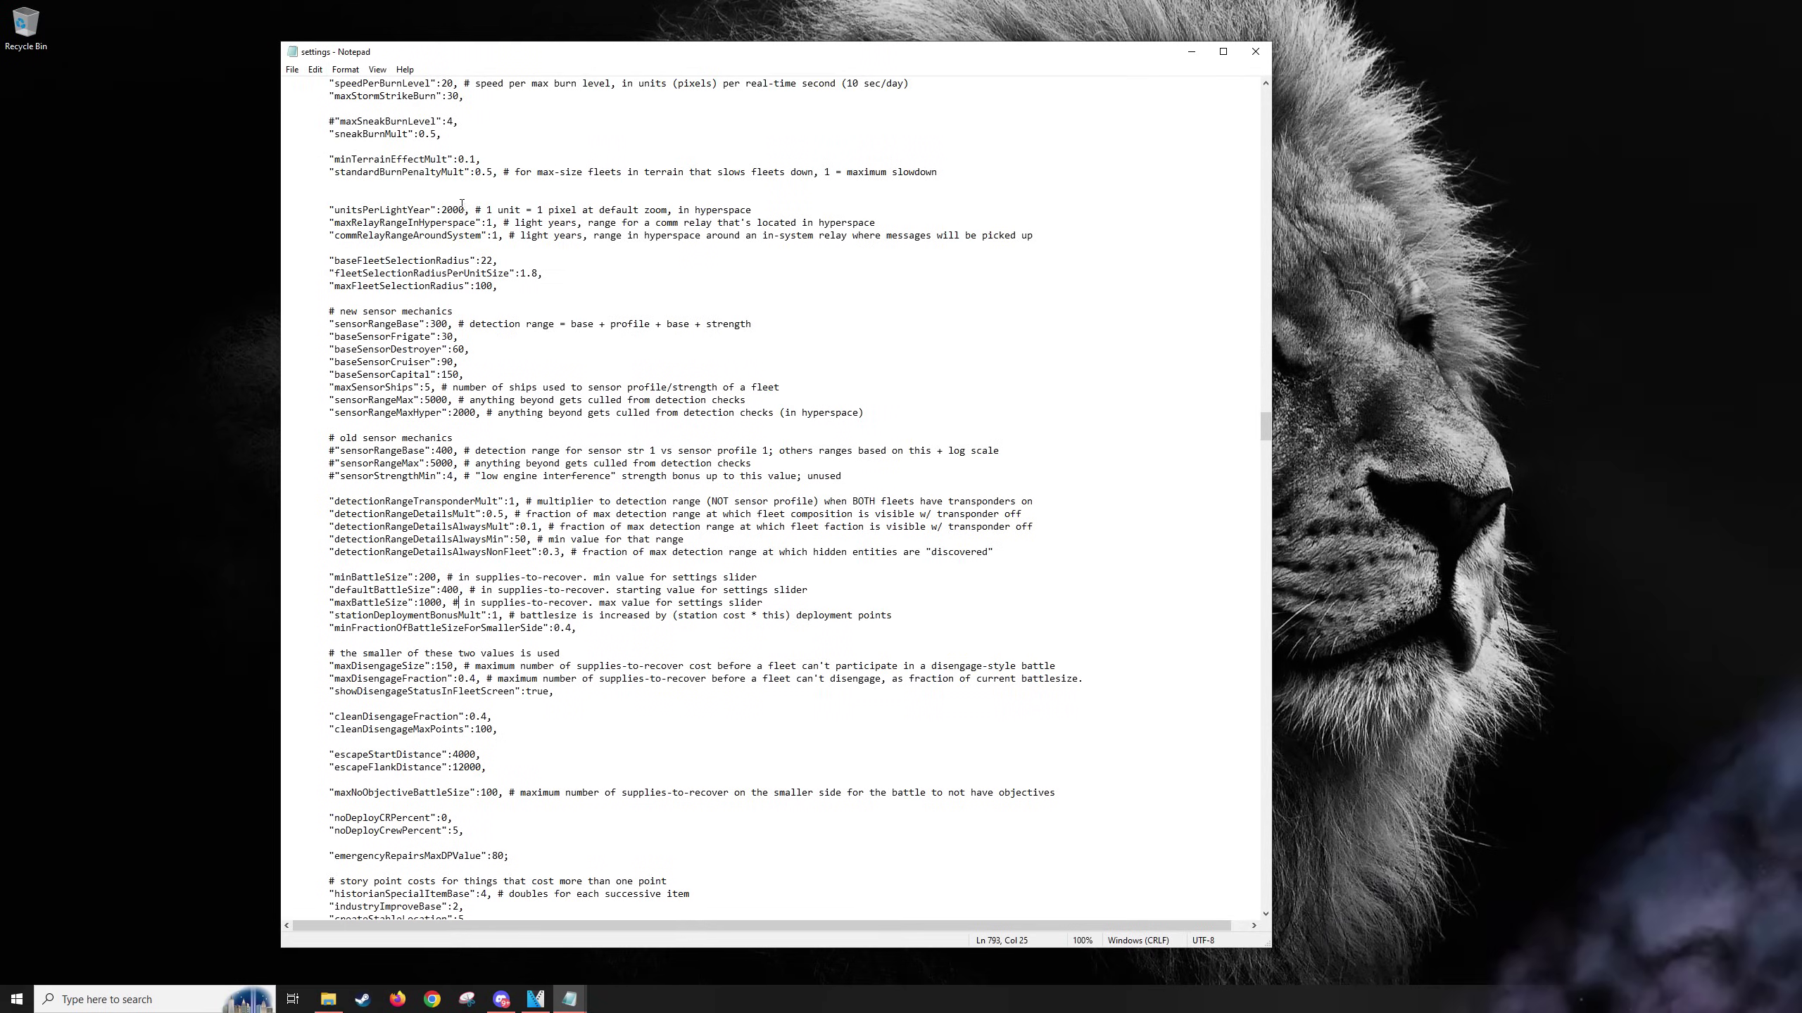
left_click(291, 69)
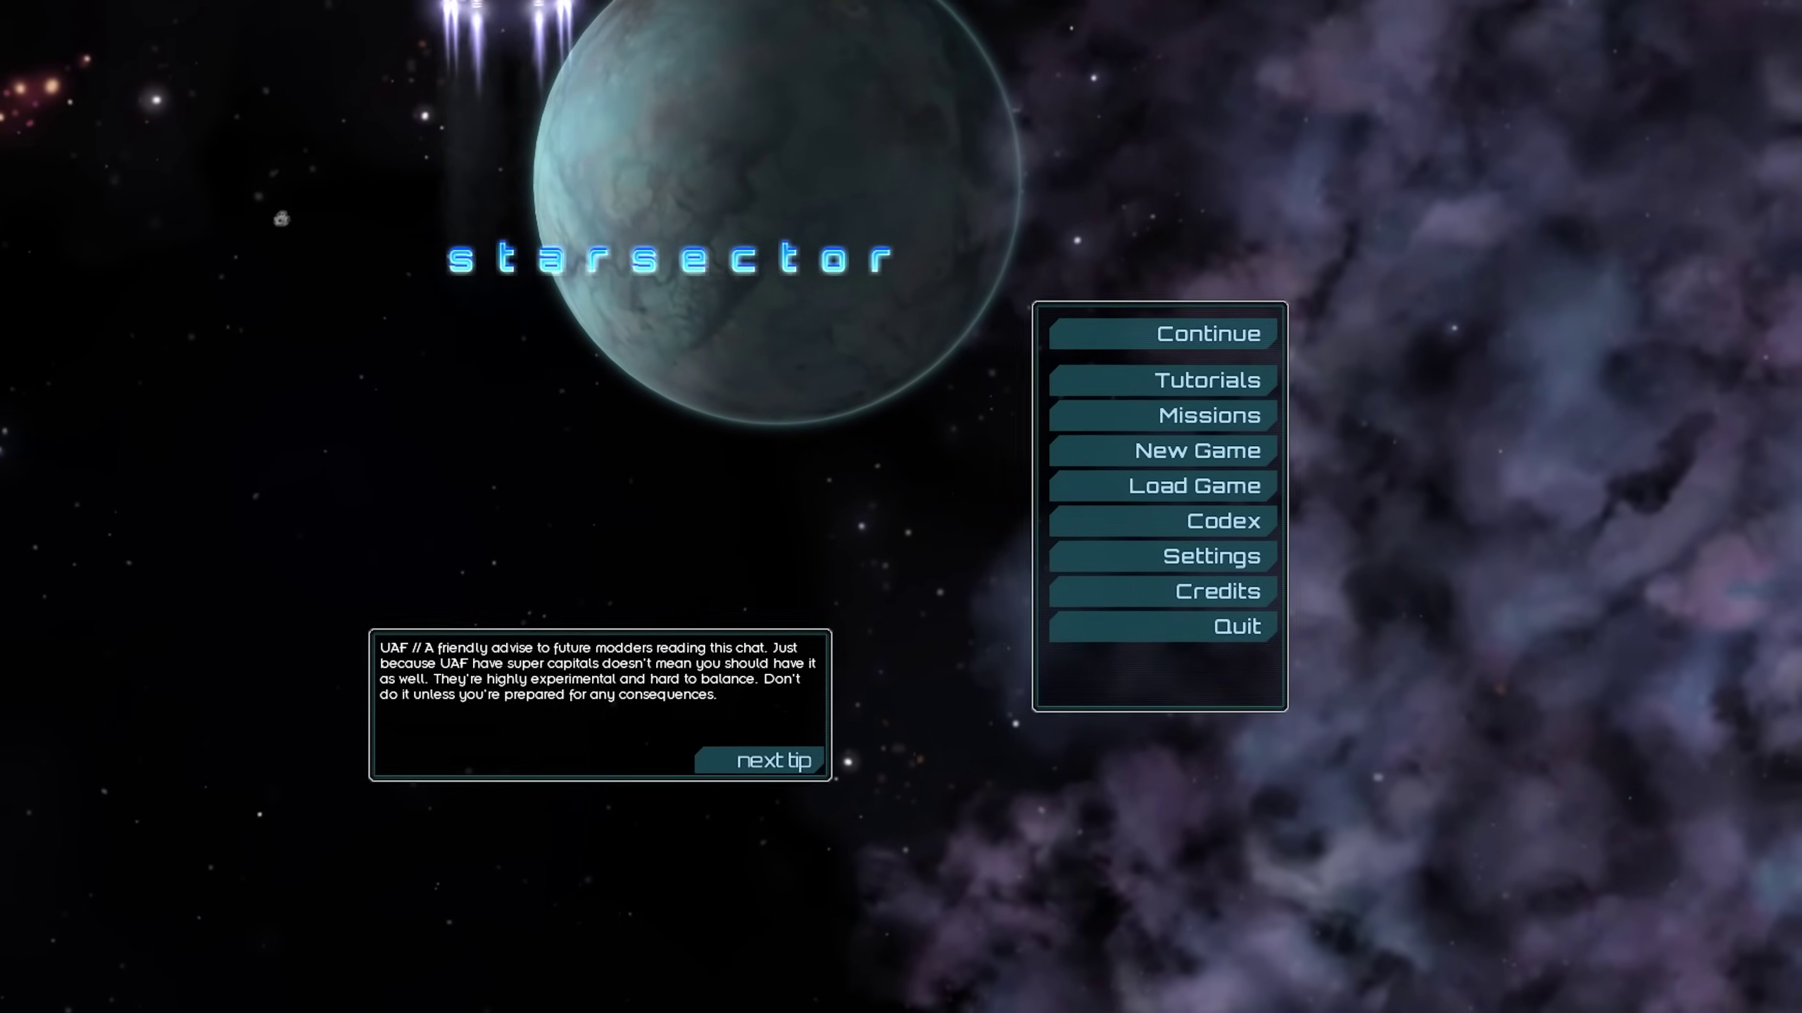
Drag the Battle size slider on the Settings page up to 1000.
left_click(1105, 568)
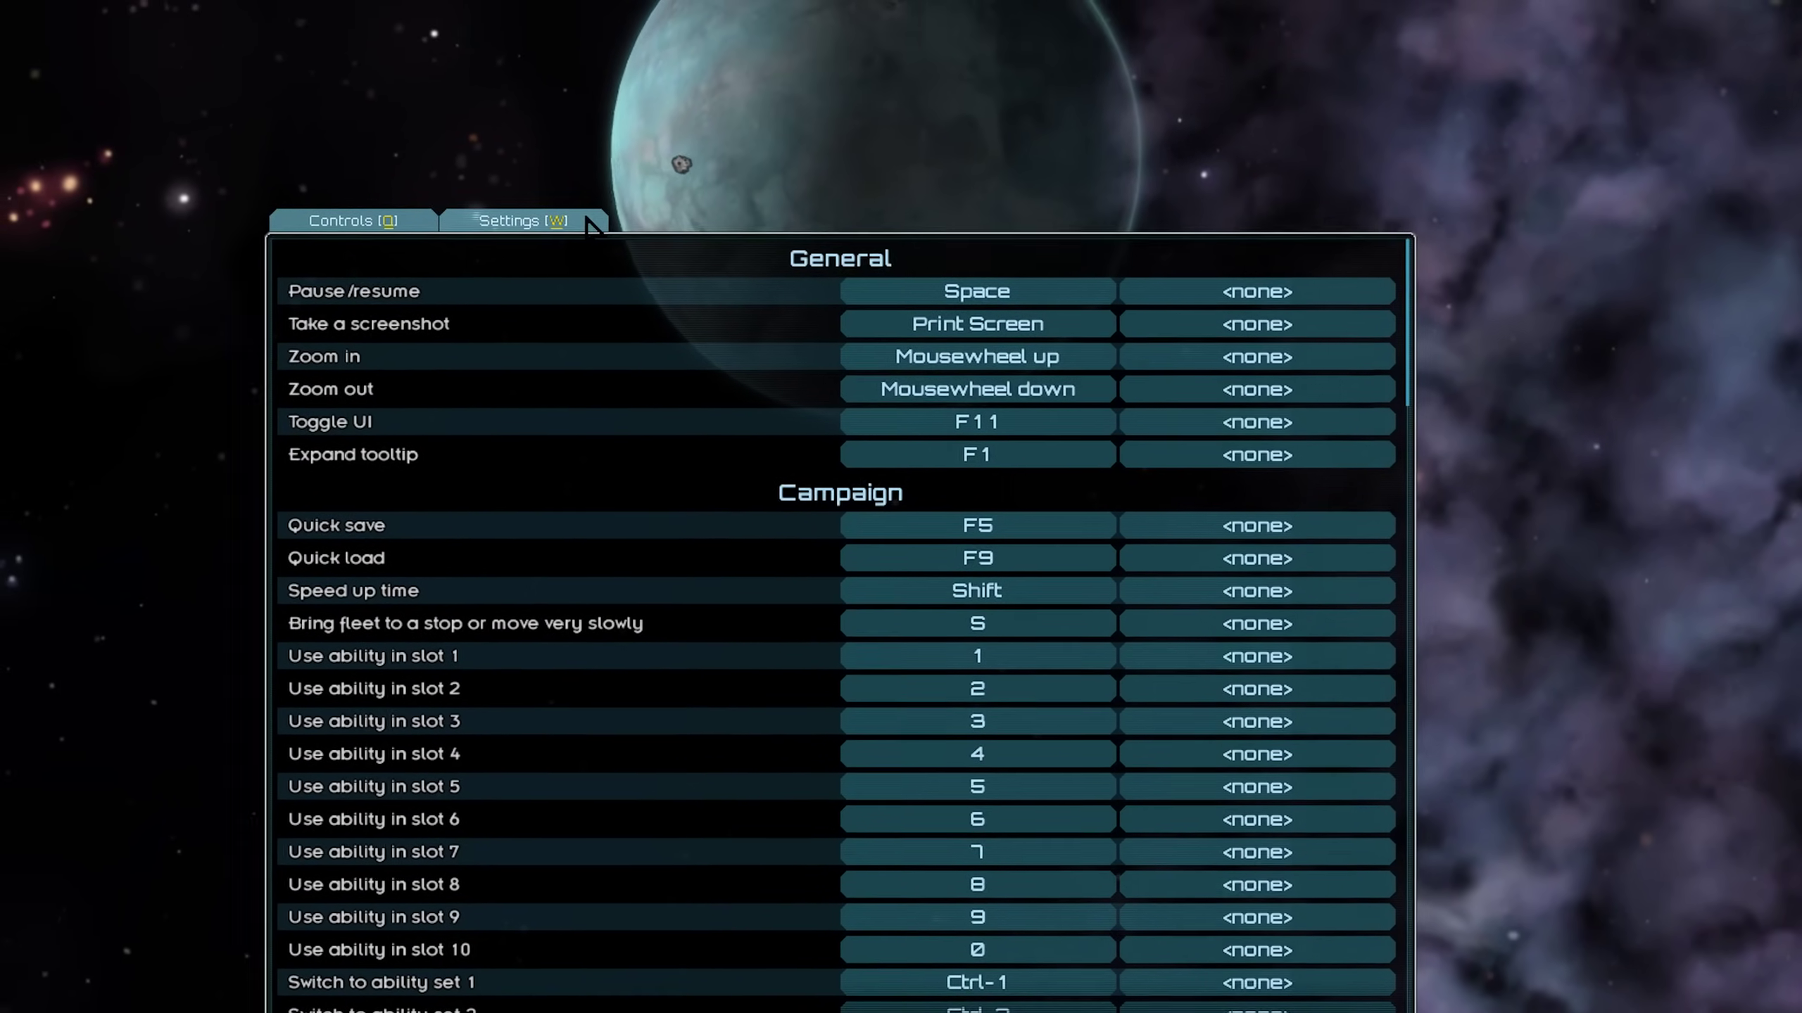
left_click(539, 188)
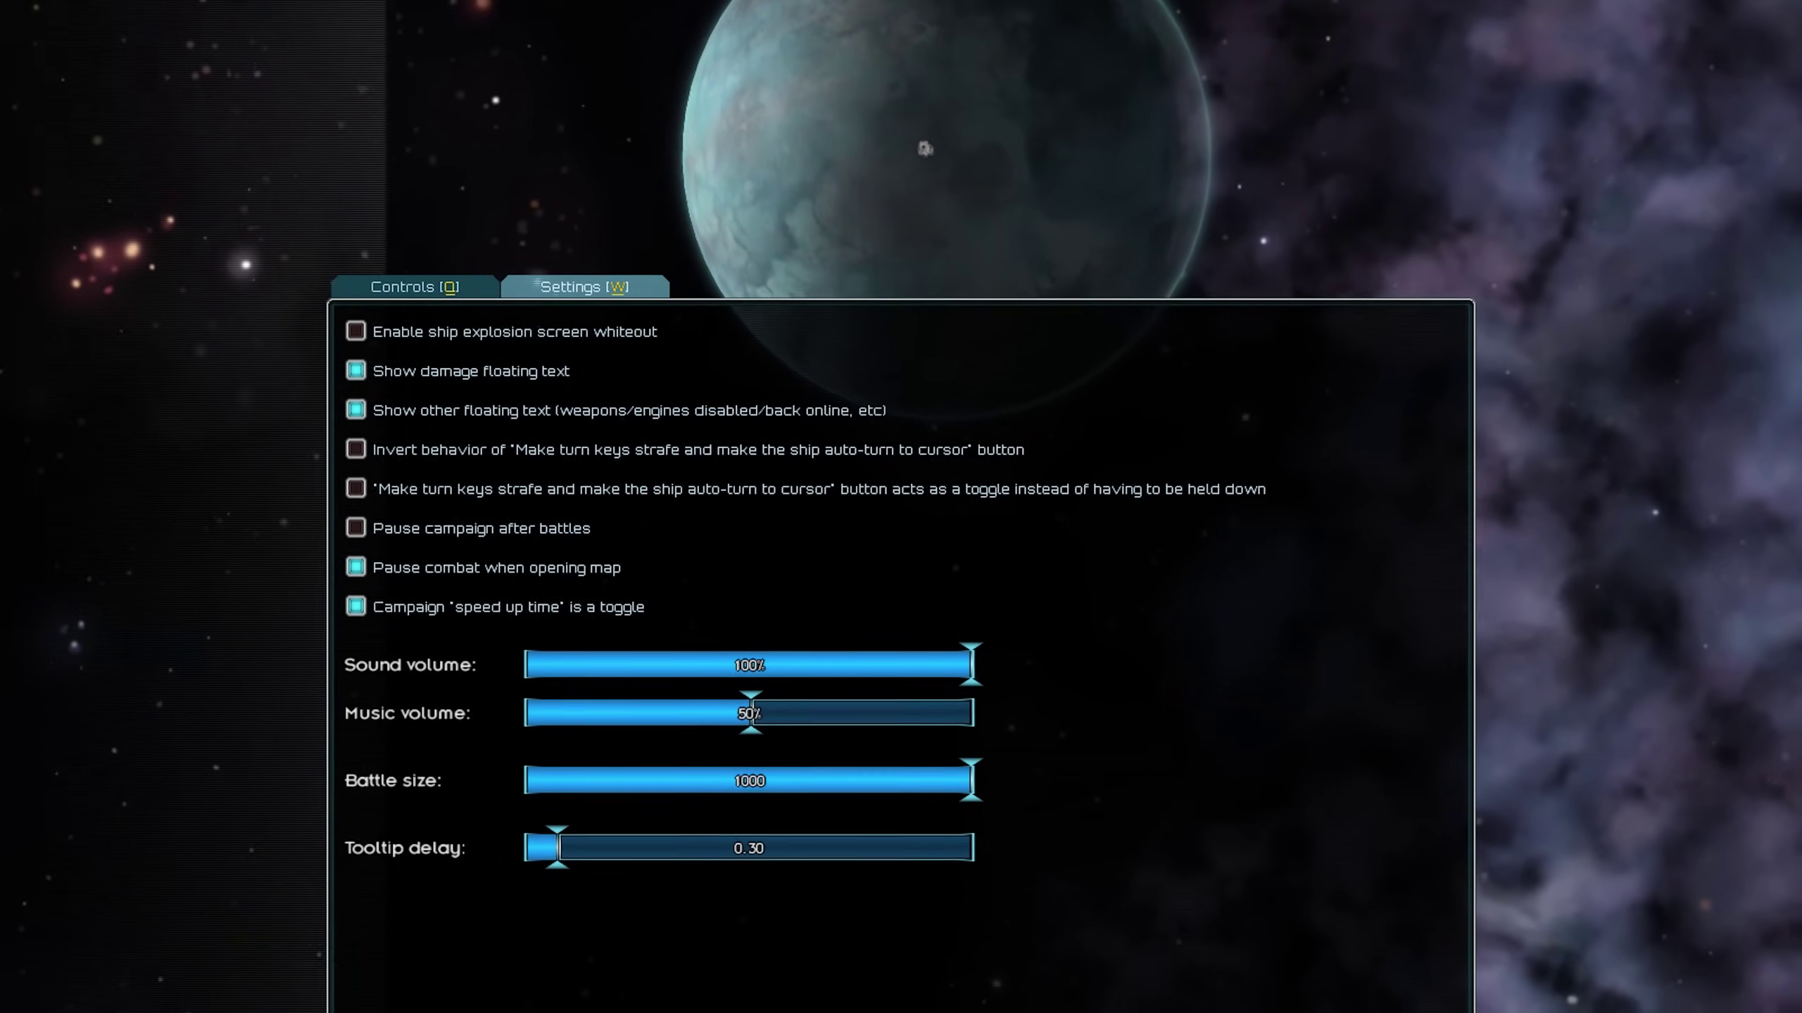
left_click(673, 767)
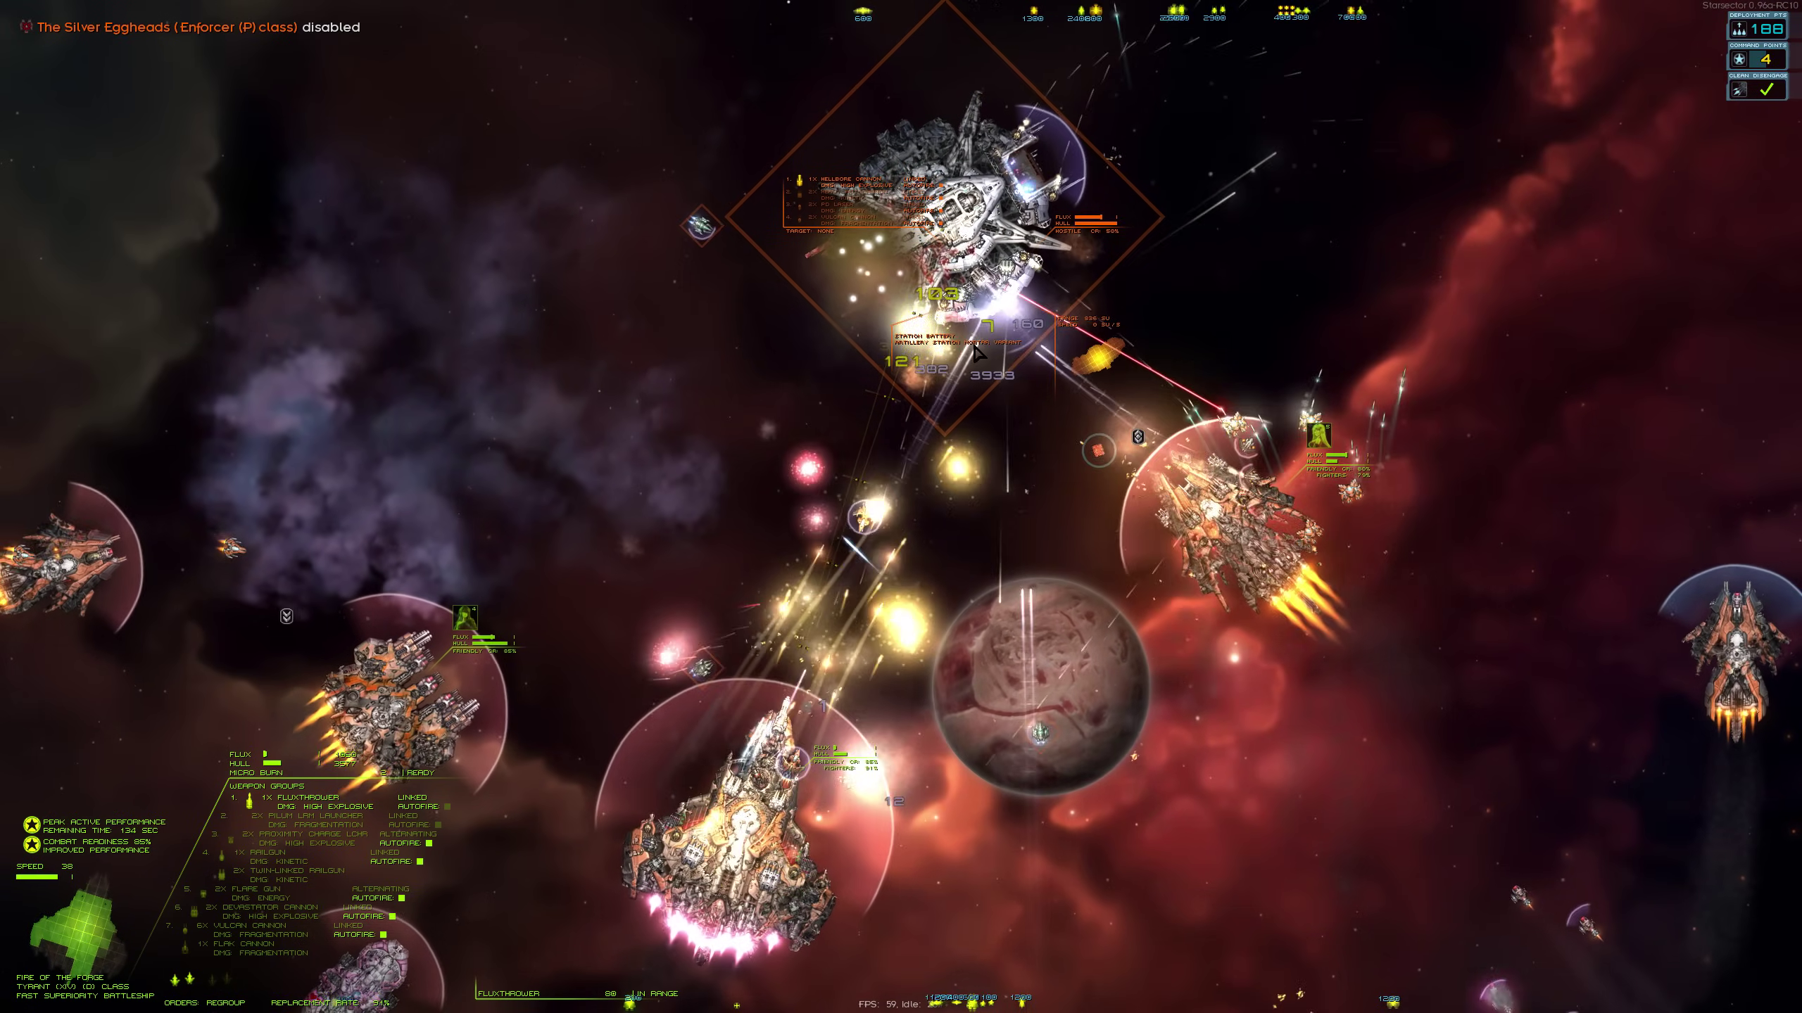
Fire the beam weapon at the station's battery, then vent flux with V.
left_click_drag(982, 355, 959, 367)
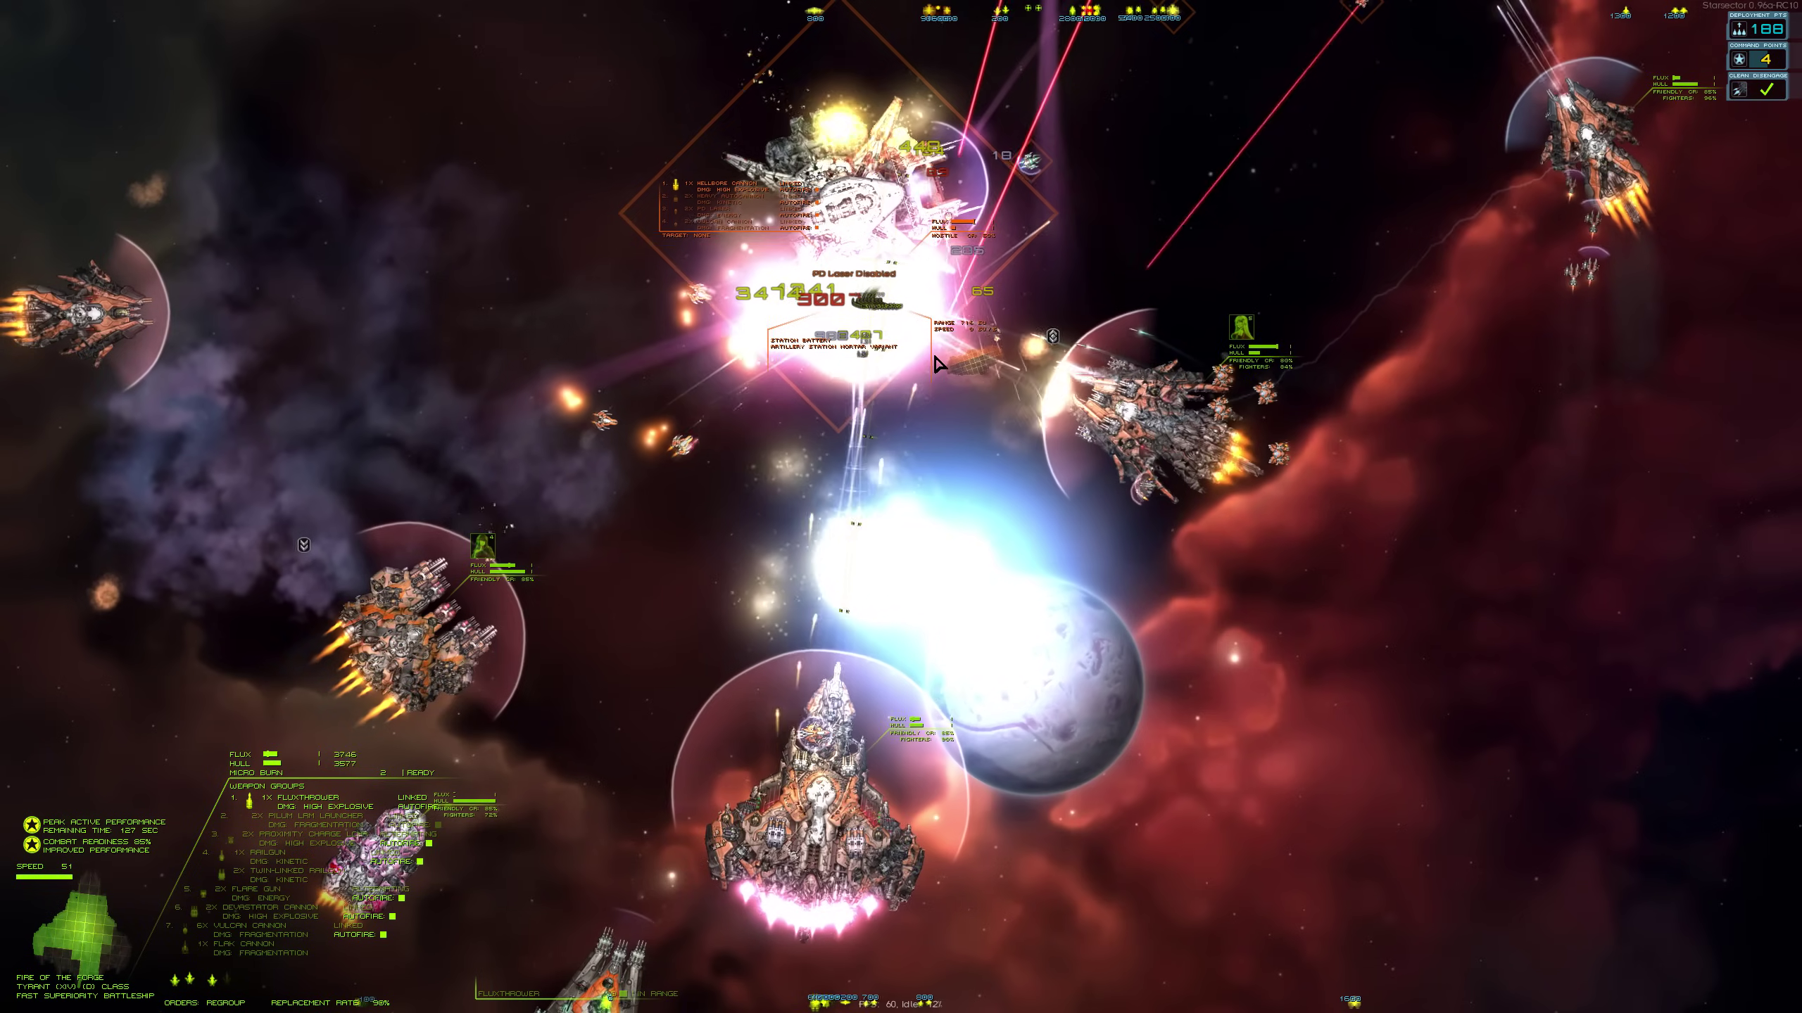
left_click_drag(939, 363, 936, 363)
key("v")
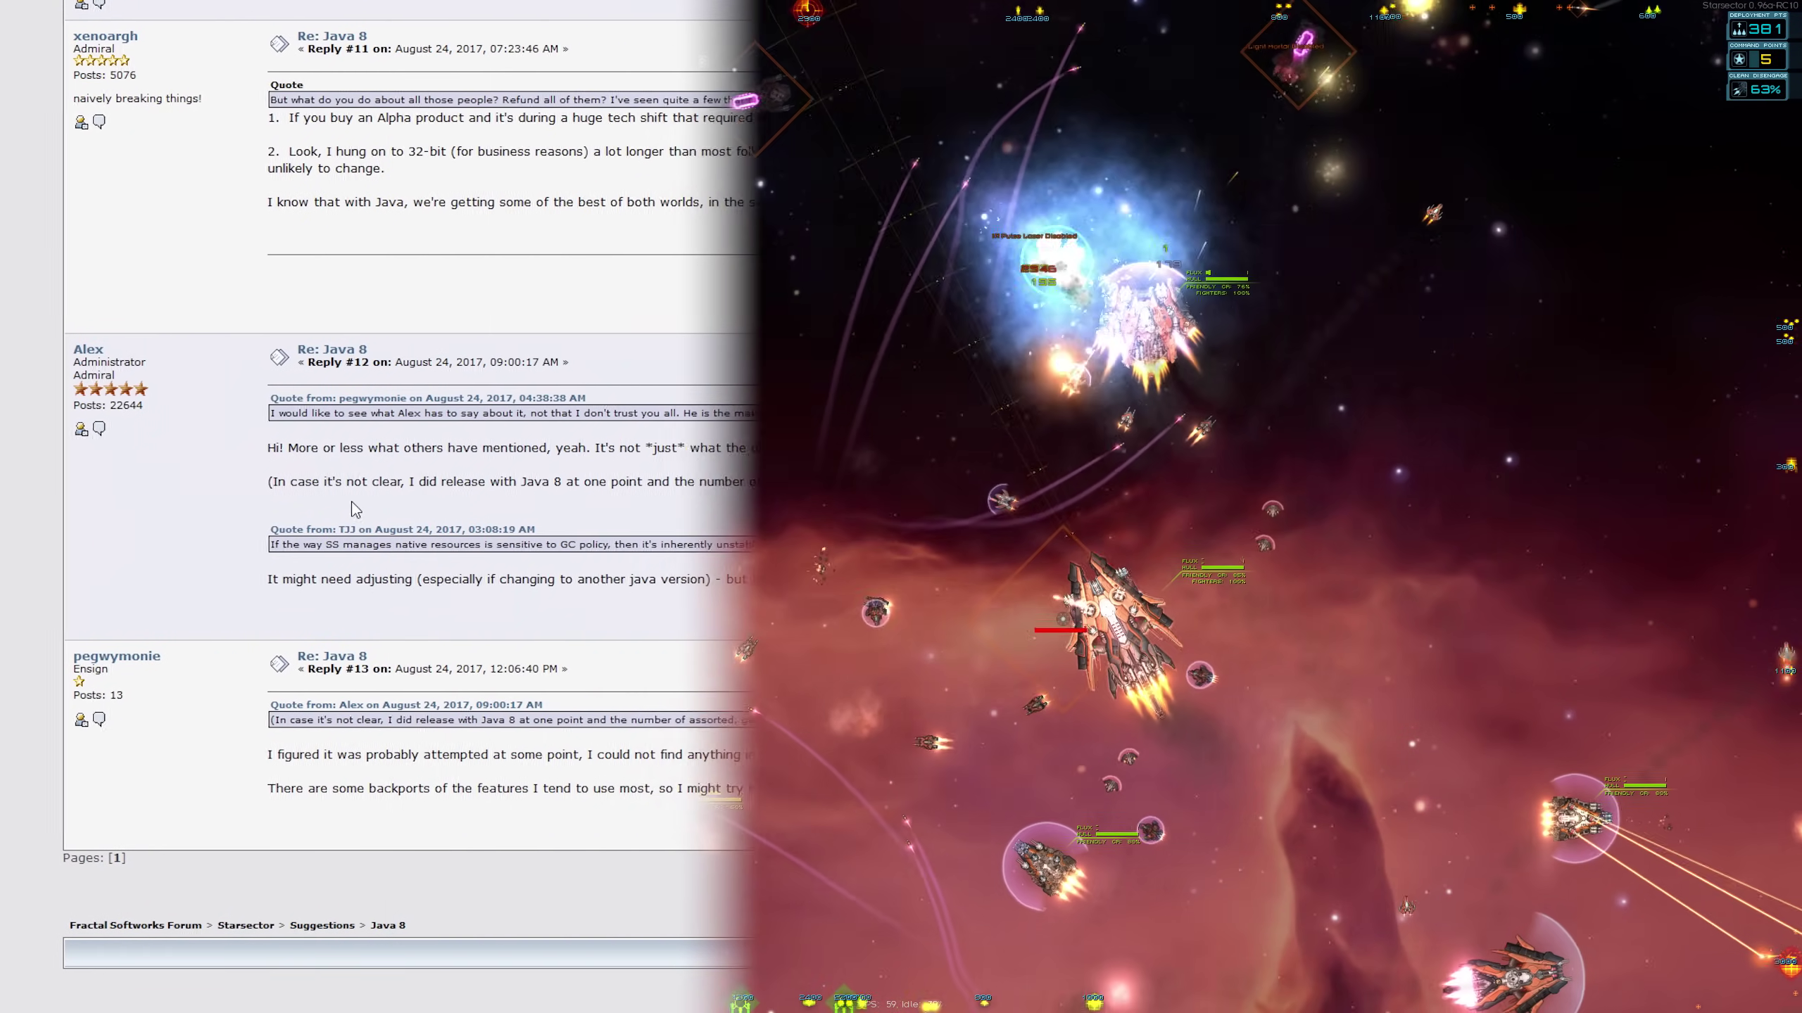
left_click_drag(409, 482, 641, 482)
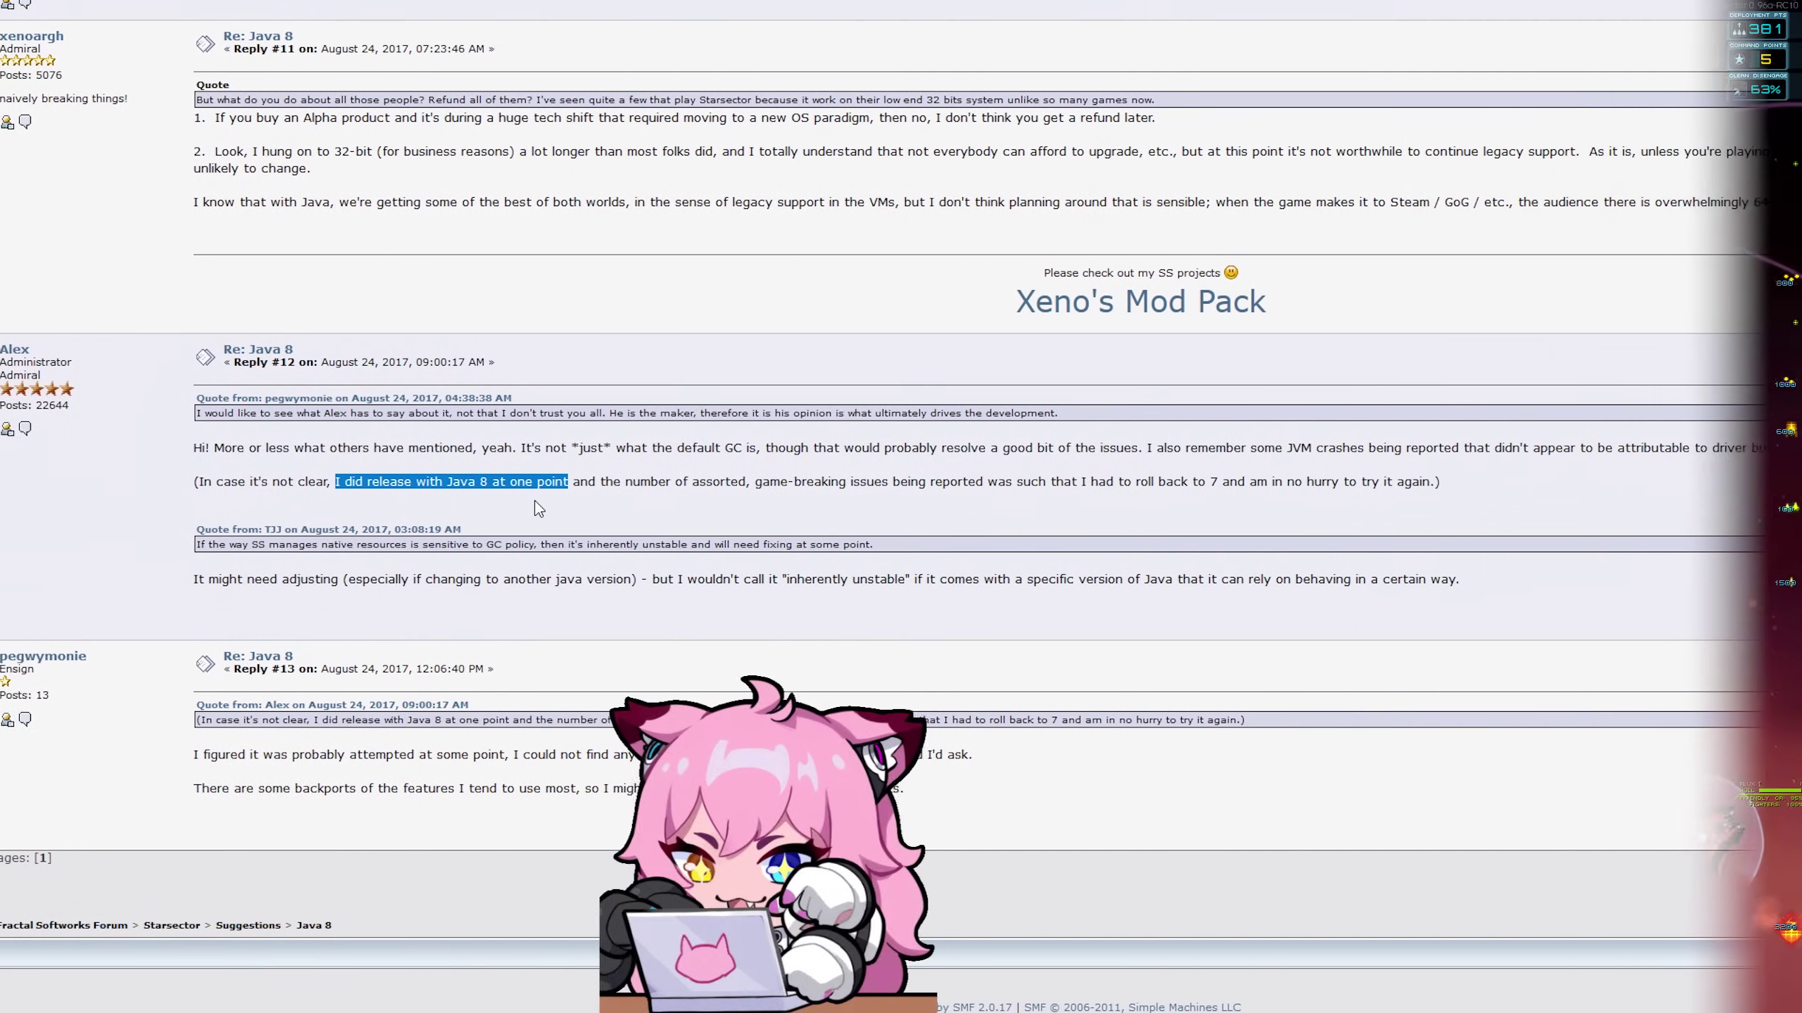
left_click(771, 490)
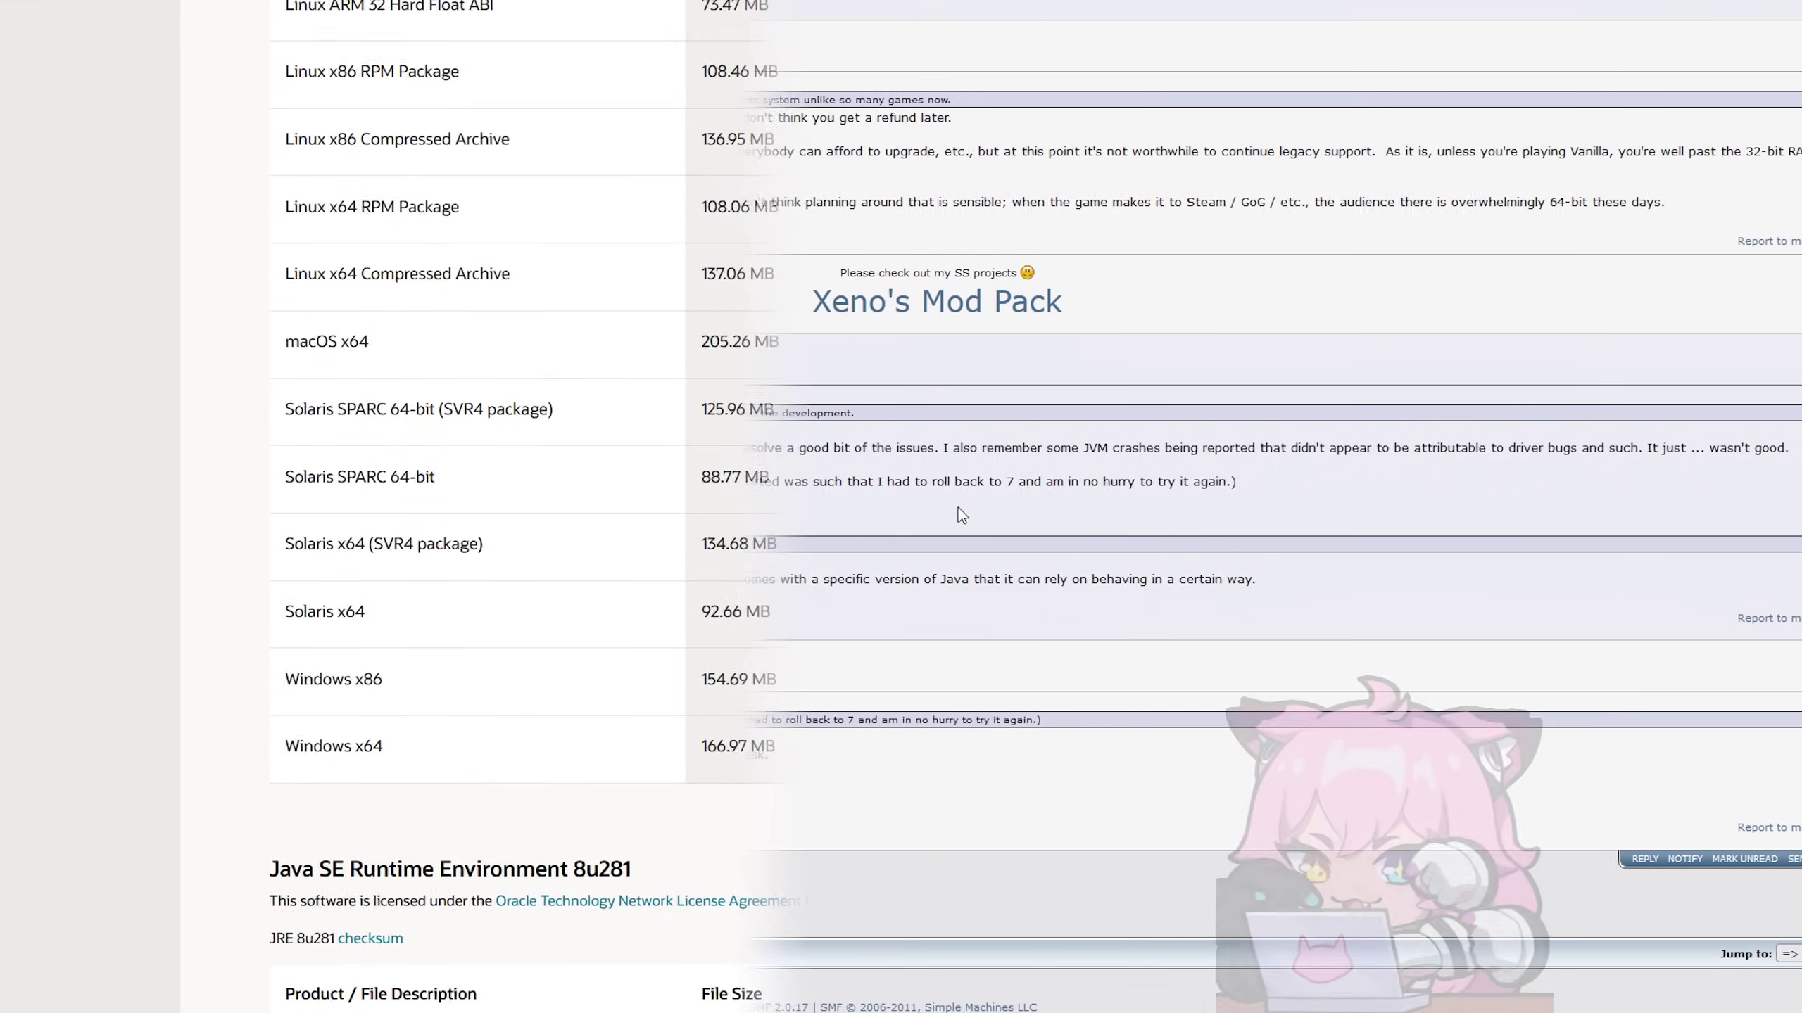
scroll(1259, 417, "down", 15)
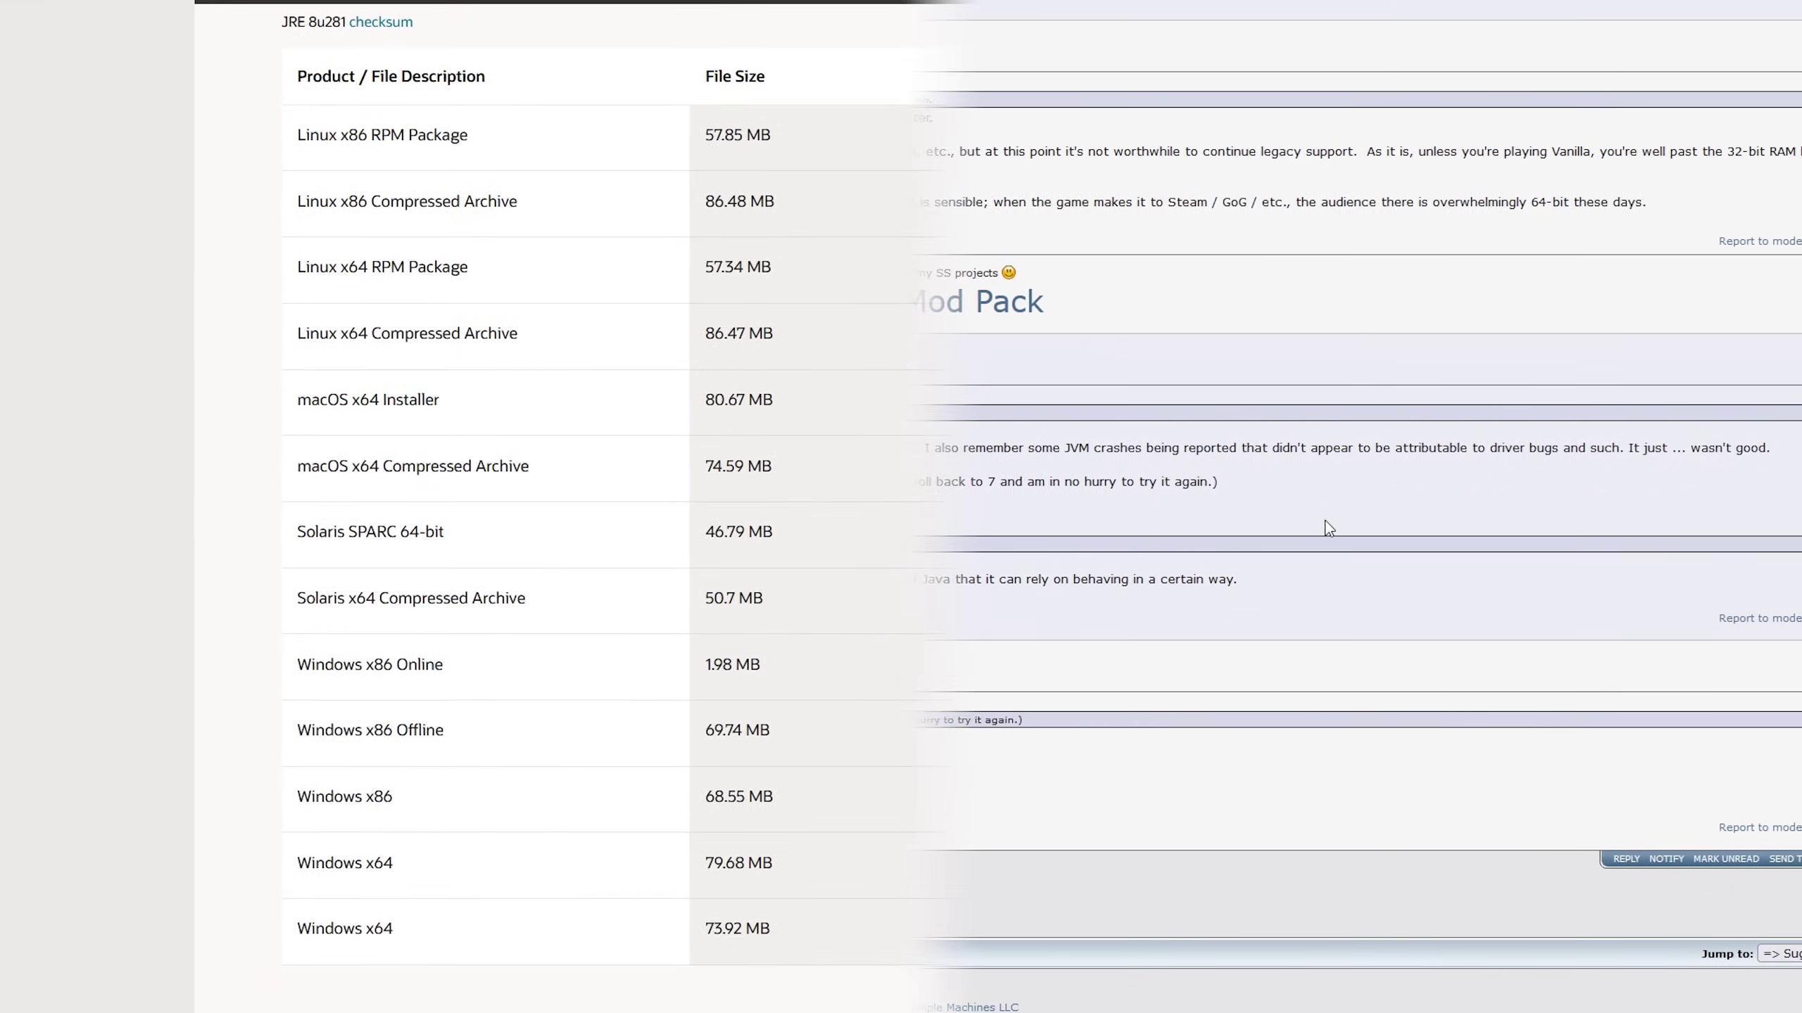
scroll(1259, 418, "up", 8)
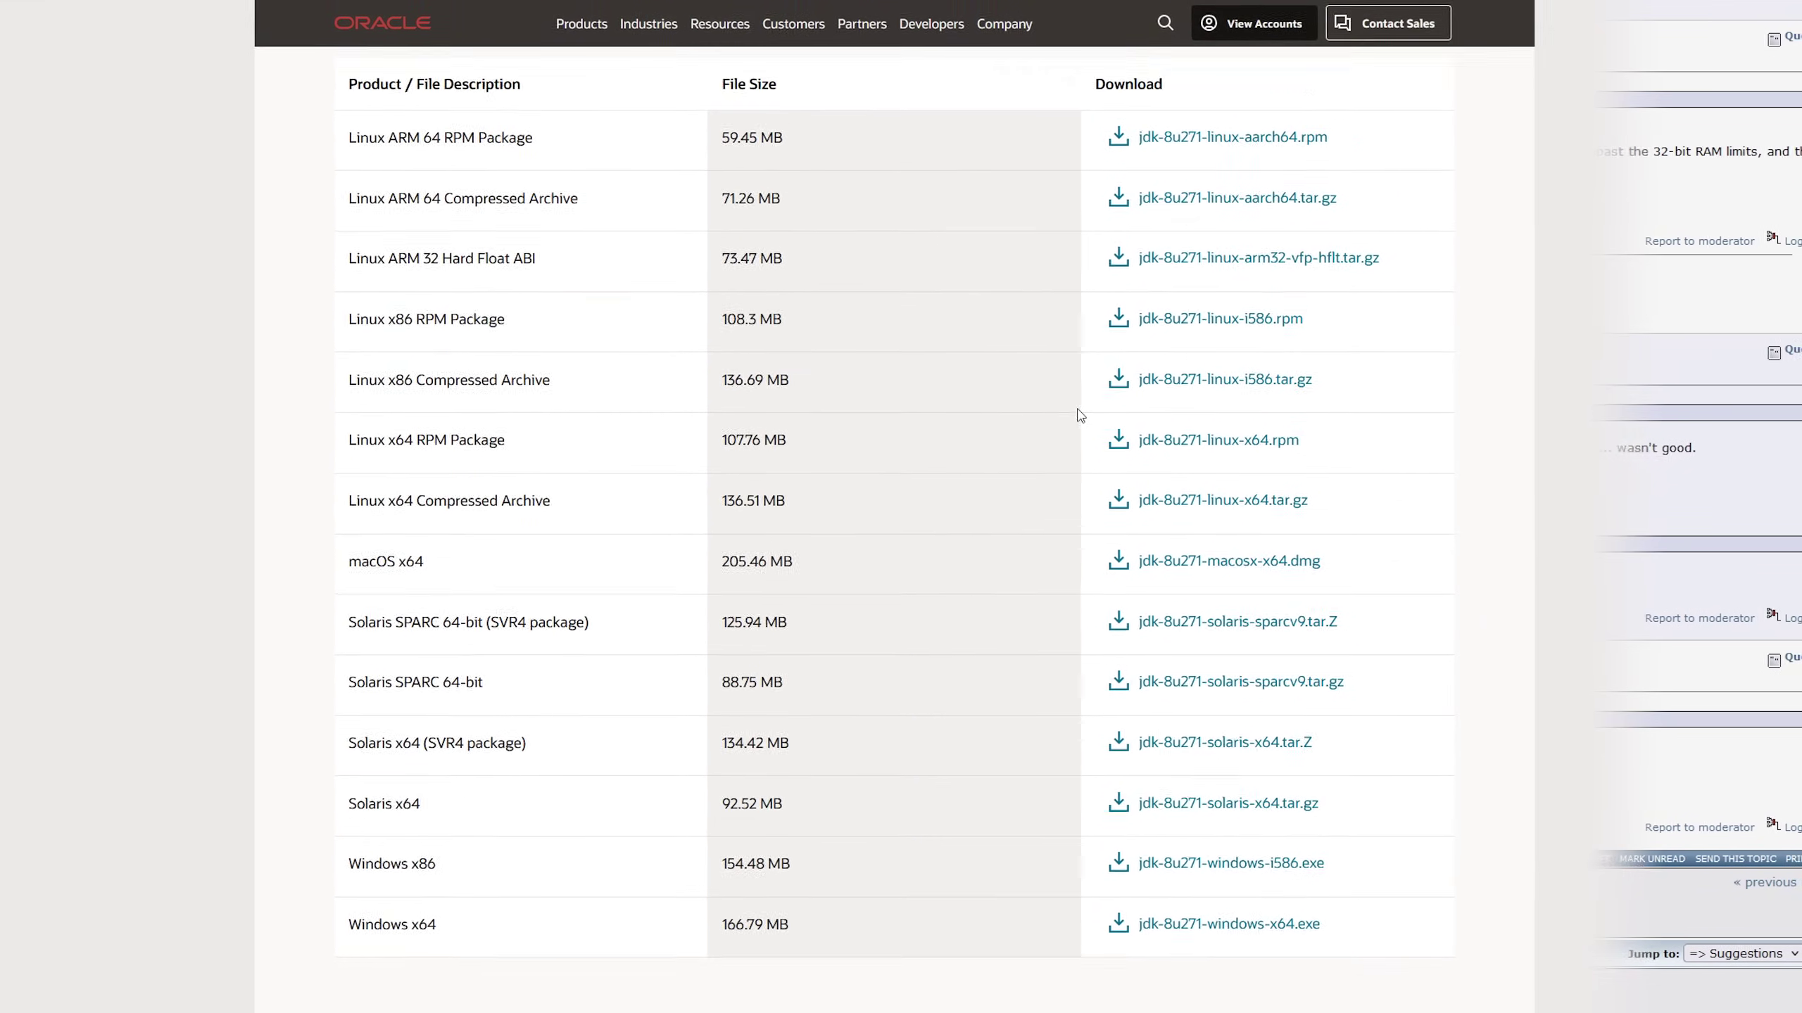
scroll(417, 375, "down", 10)
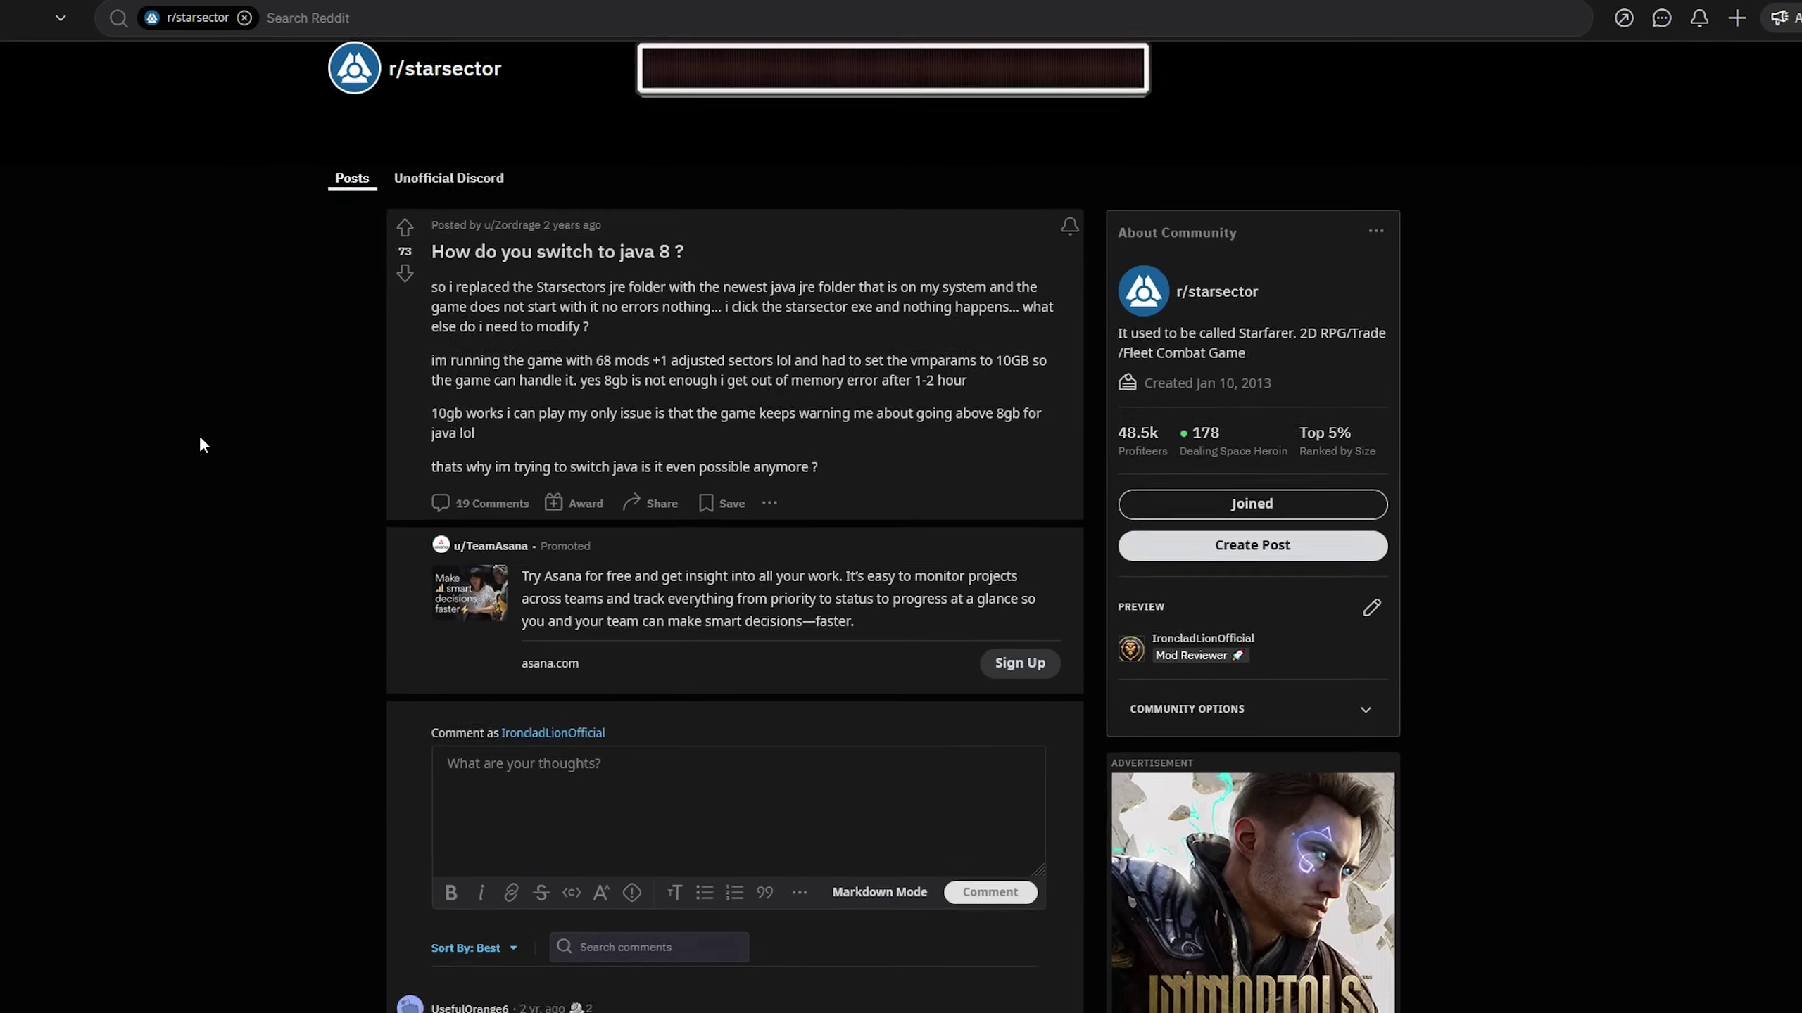
scroll(198, 433, "down", 10)
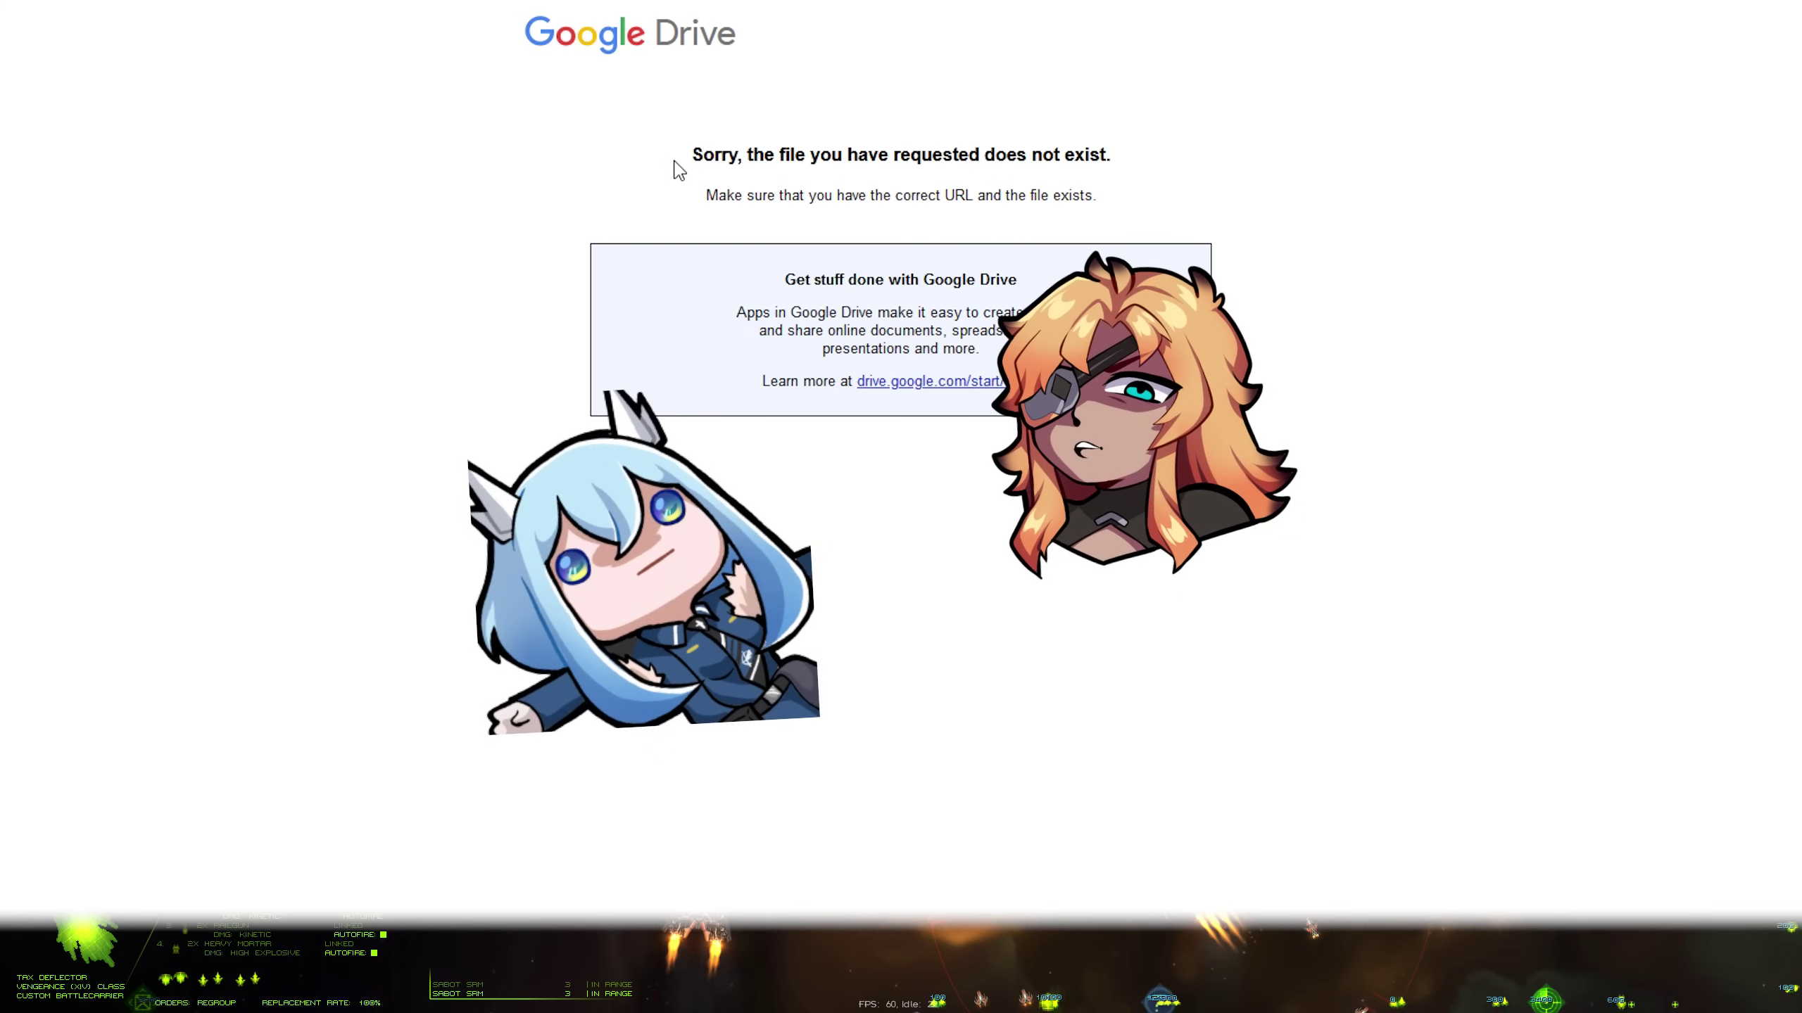
left_click_drag(681, 169, 1106, 155)
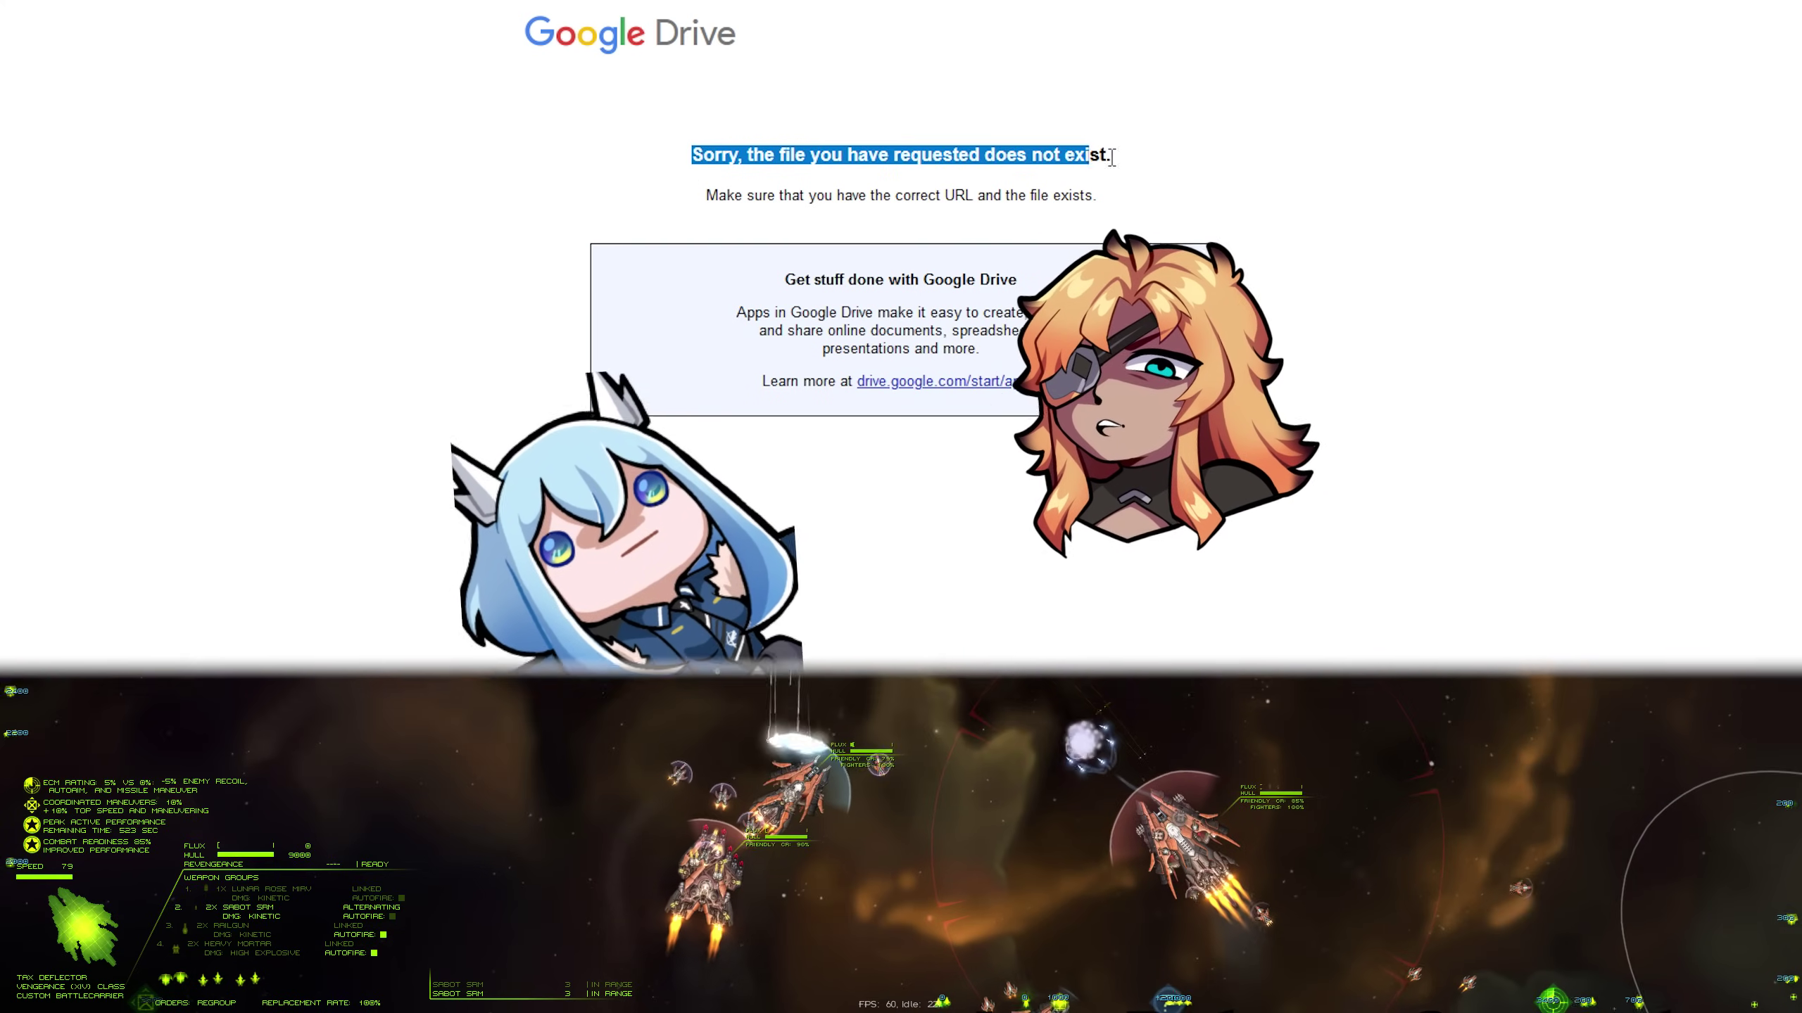
left_click(1178, 168)
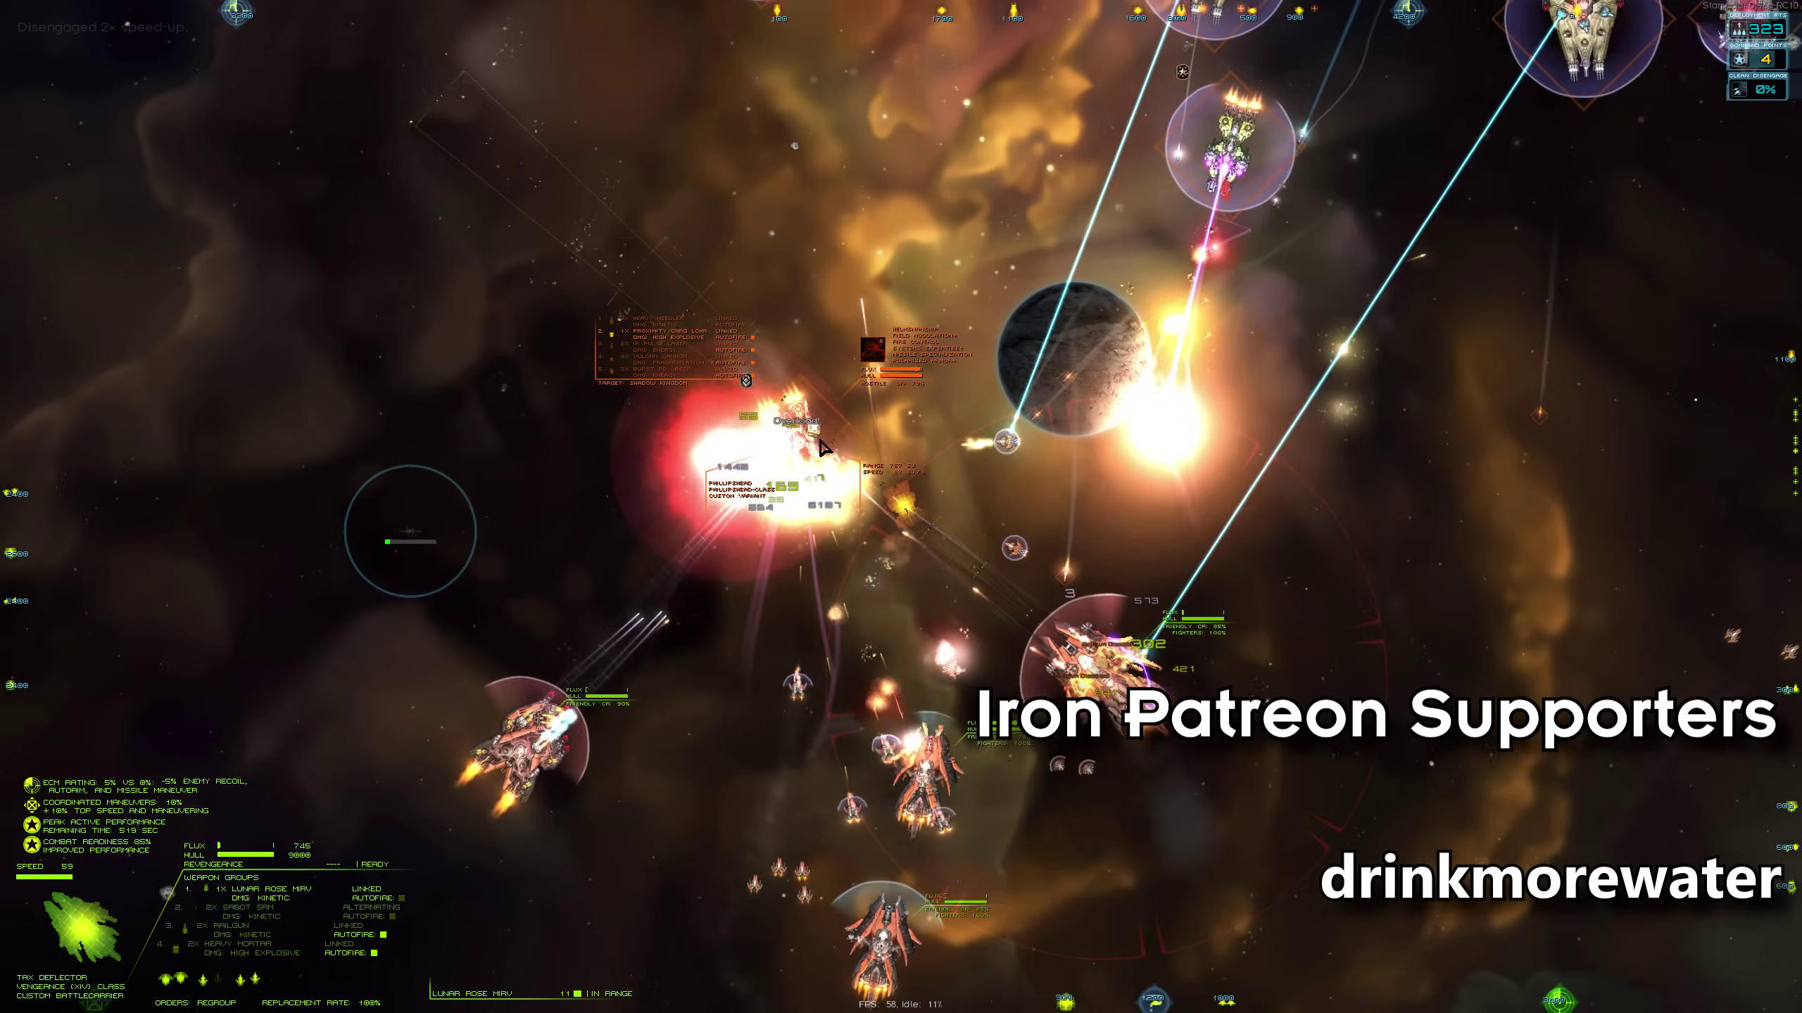
Trigger the flagship's ship system with the F key.
key("f")
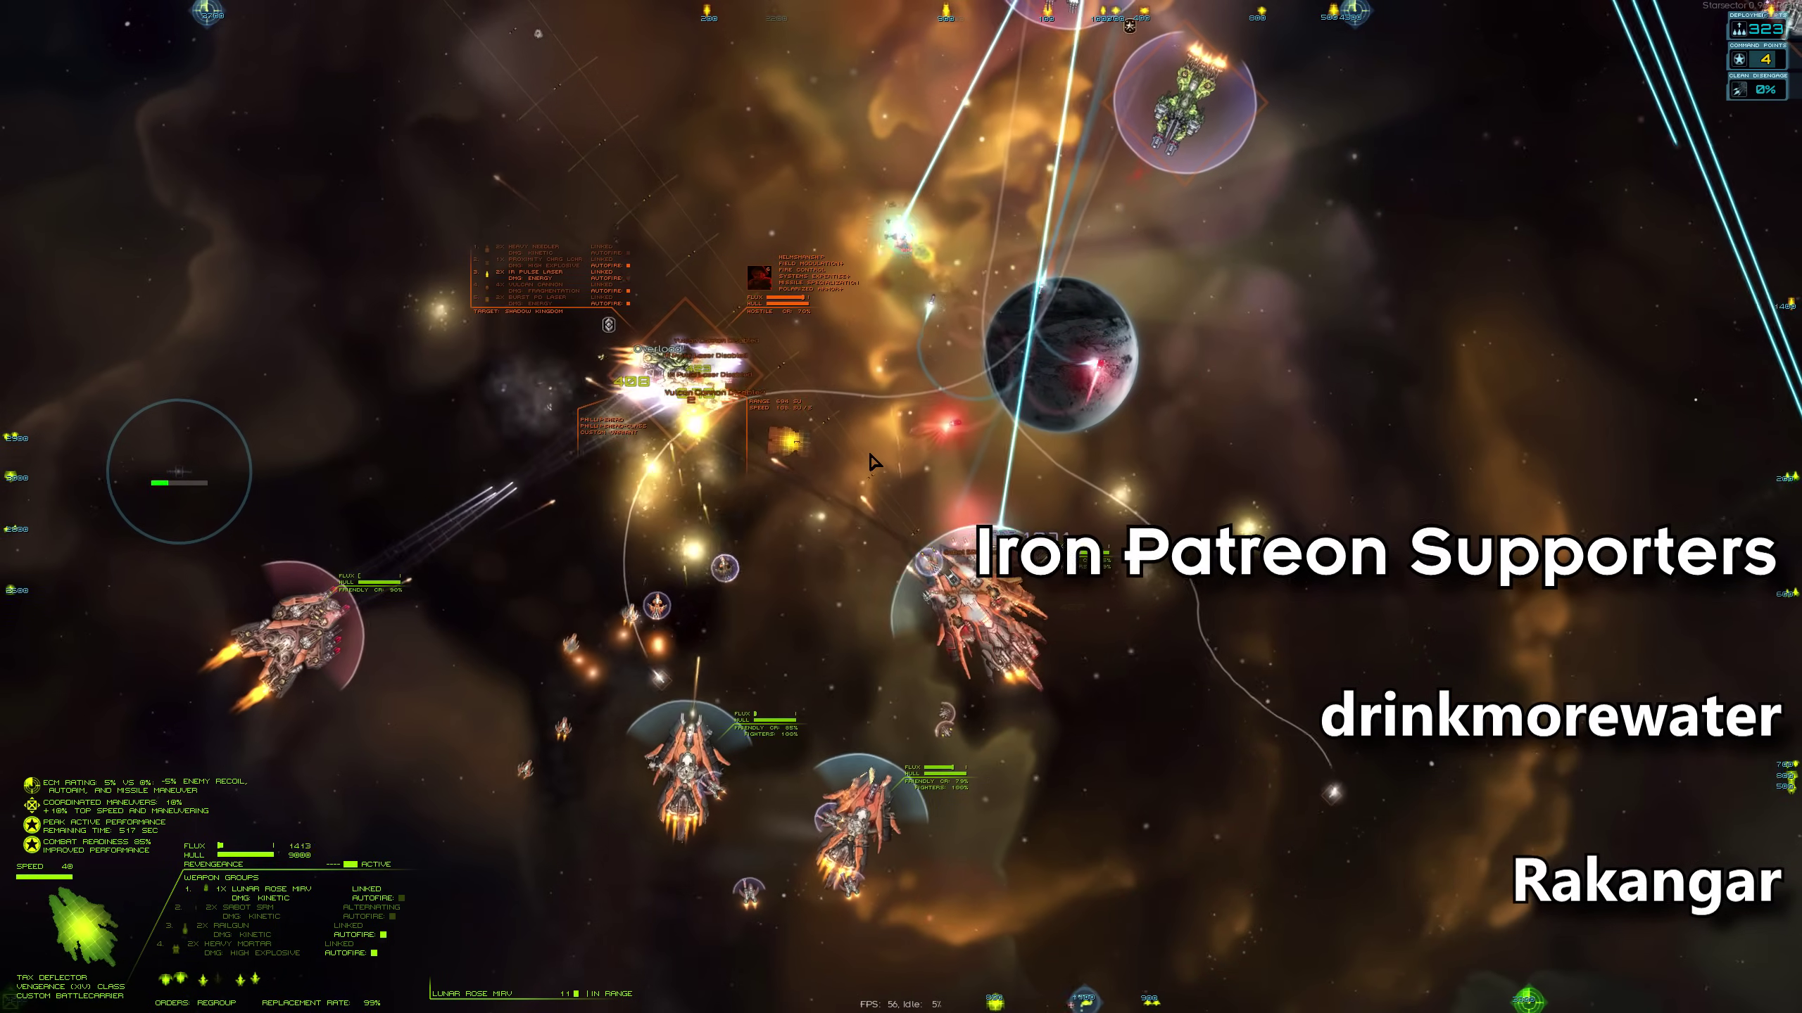